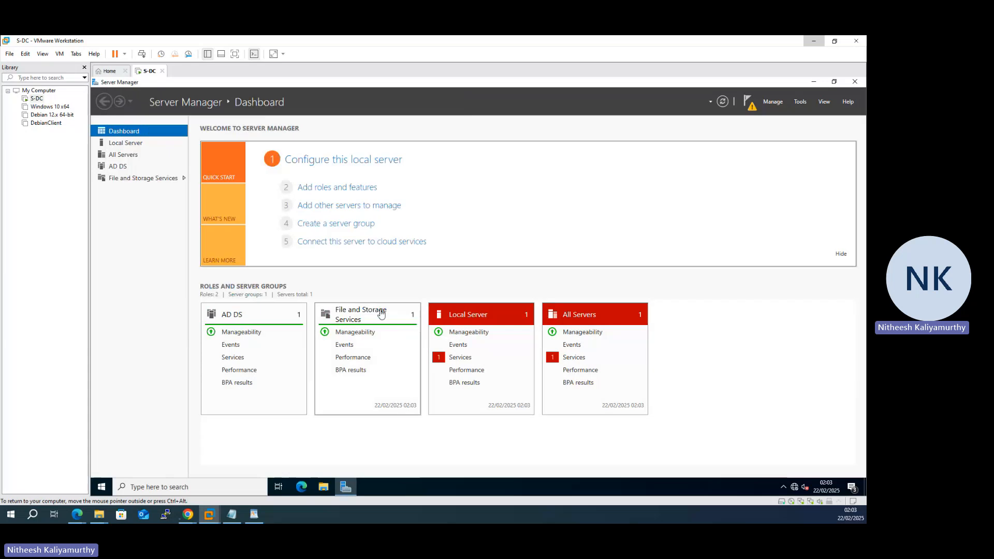
# Step: Check the pending notice to promote S-DC, then bring up the lab task-list PDF in Edge
pyautogui.click(749, 103)
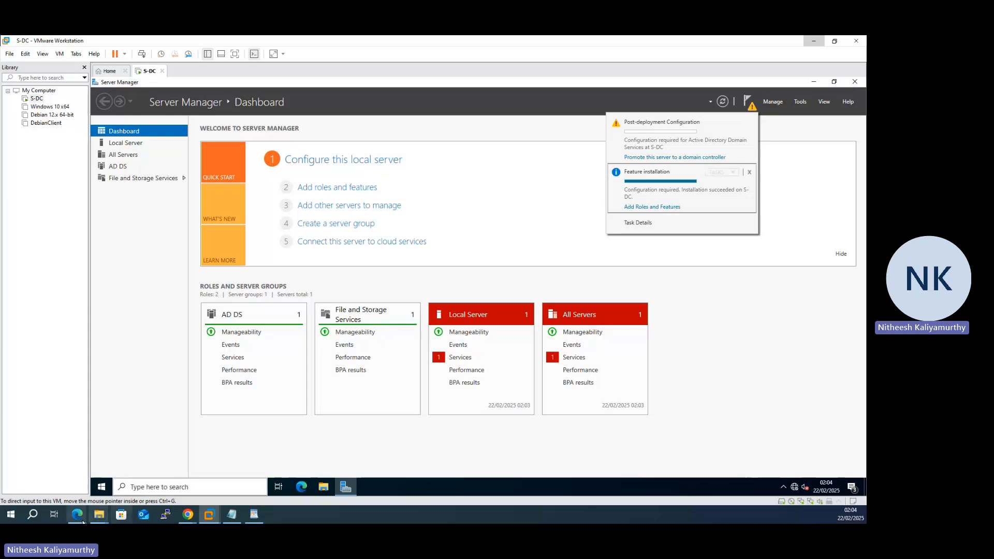
pyautogui.moveTo(76, 514)
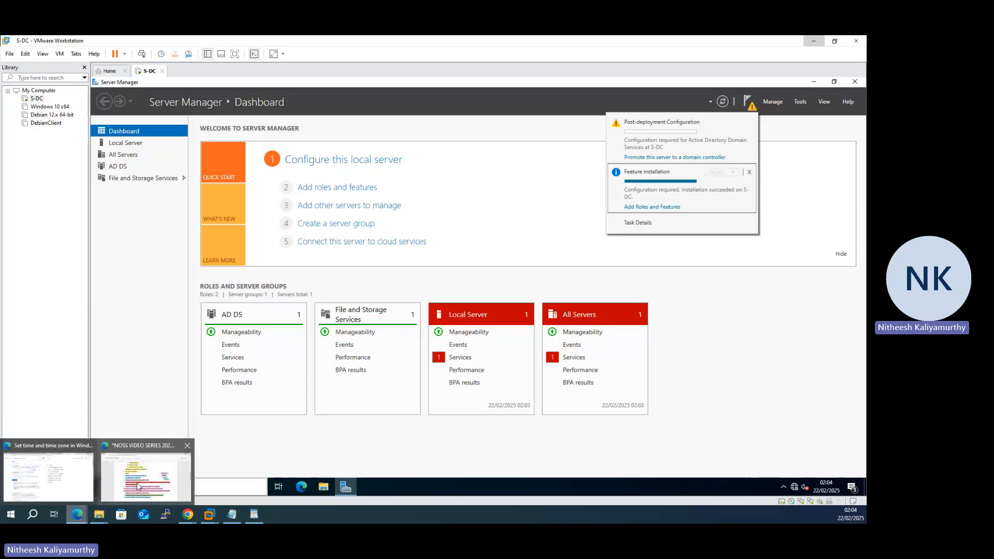
pyautogui.click(138, 486)
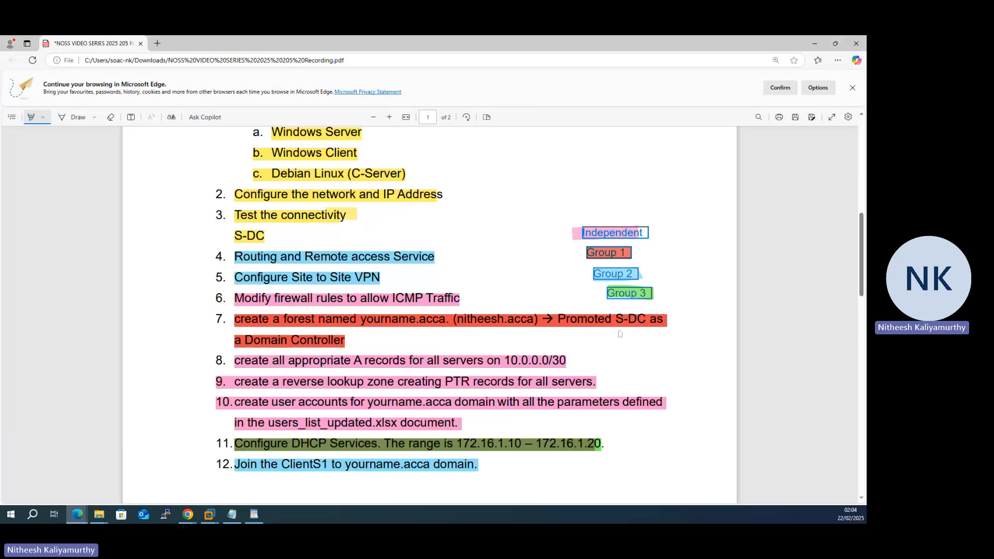
# Step: Start the domain controller promotion as a new forest with a root domain name ending in .acca
pyautogui.click(816, 45)
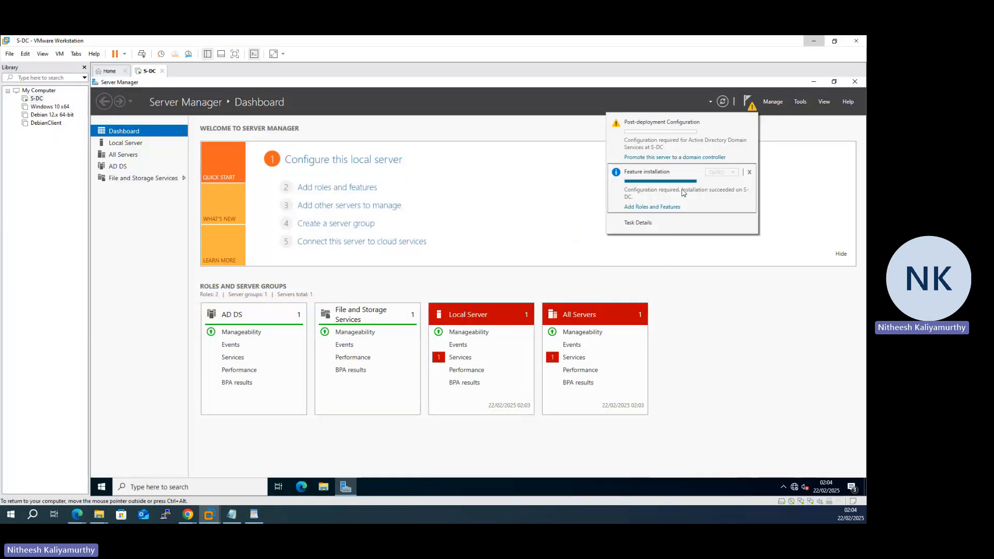
pyautogui.click(670, 158)
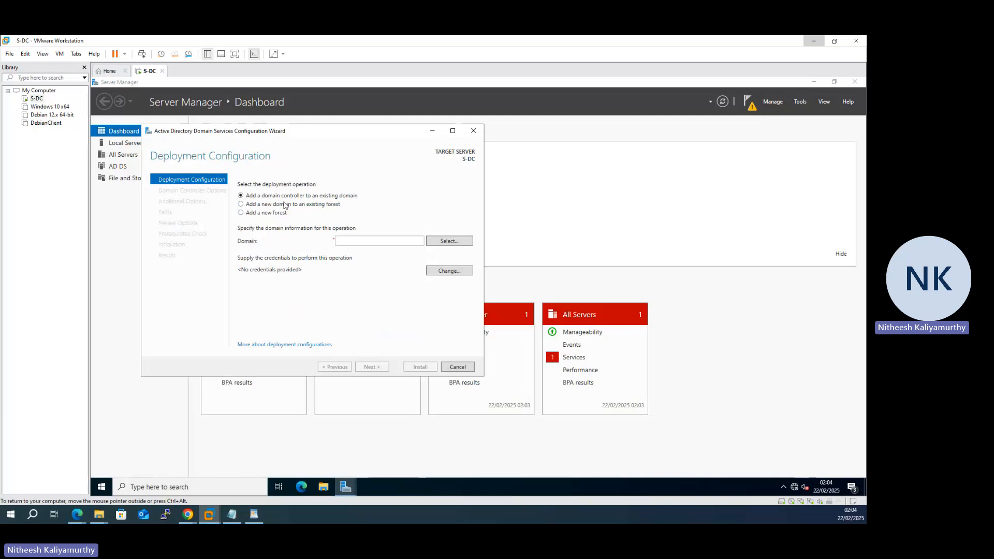
pyautogui.click(279, 214)
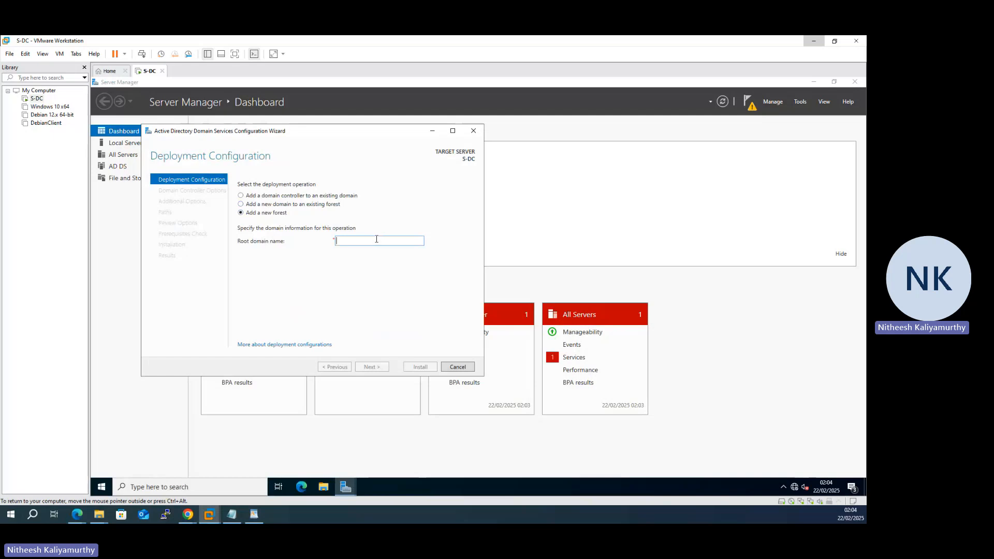
pyautogui.write('nitheesh.acca')
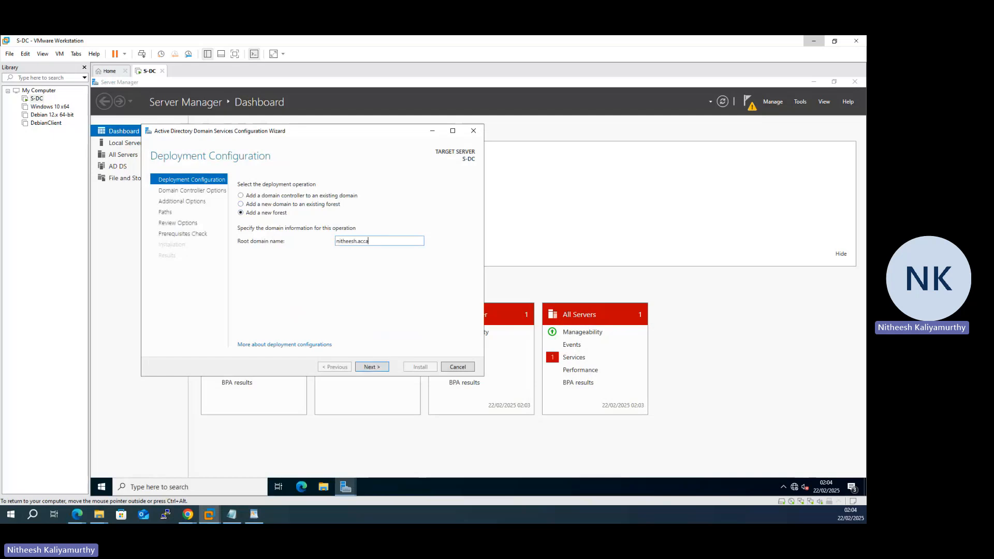
pyautogui.click(381, 371)
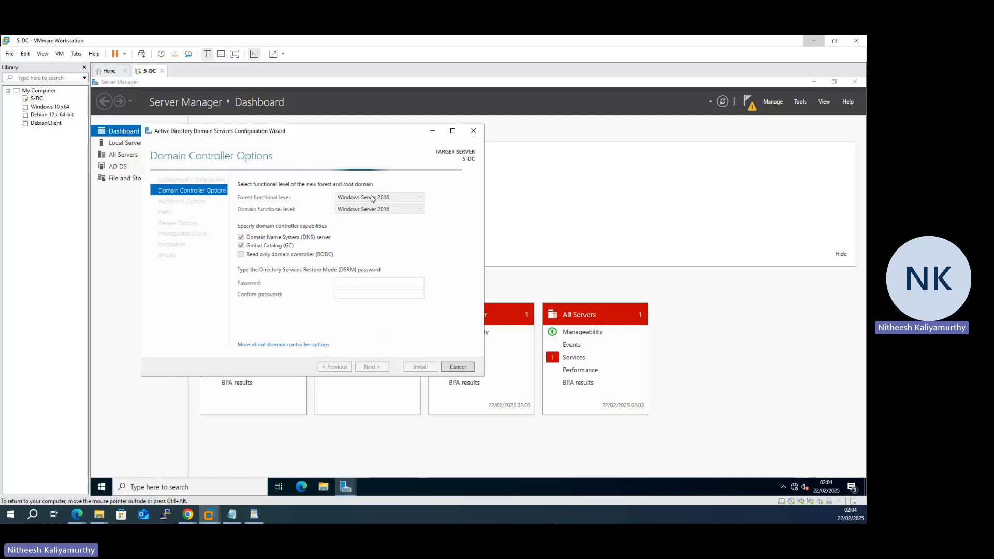
# Step: Keep the Windows Server 2016 forest functional level and enter and confirm the DSRM password
pyautogui.click(378, 200)
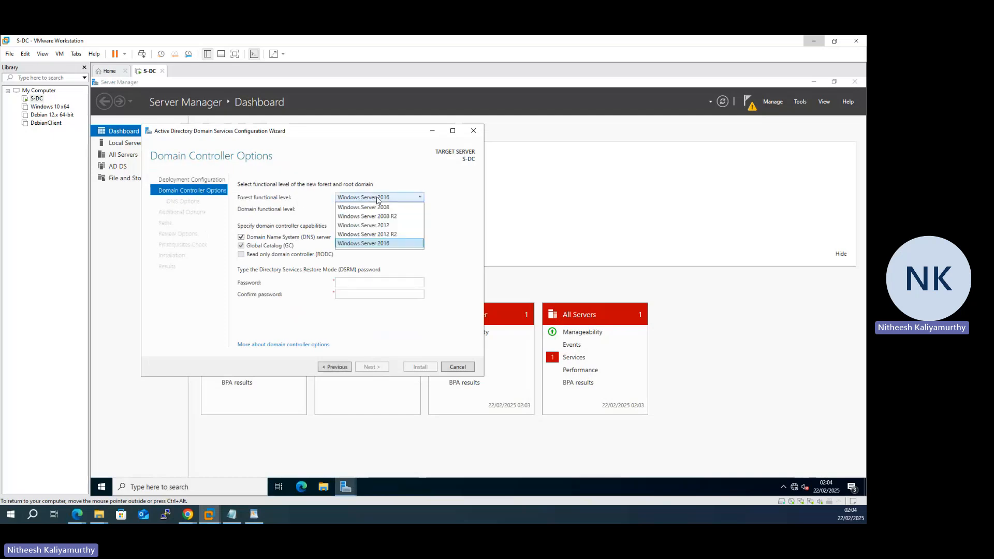
pyautogui.click(392, 247)
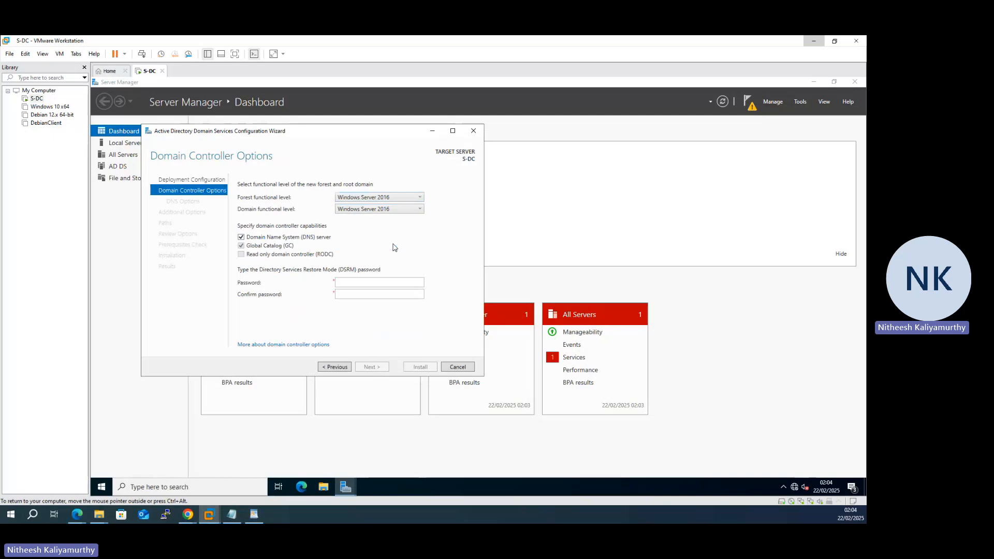
pyautogui.click(354, 282)
pyautogui.write('P')
pyautogui.write('123')
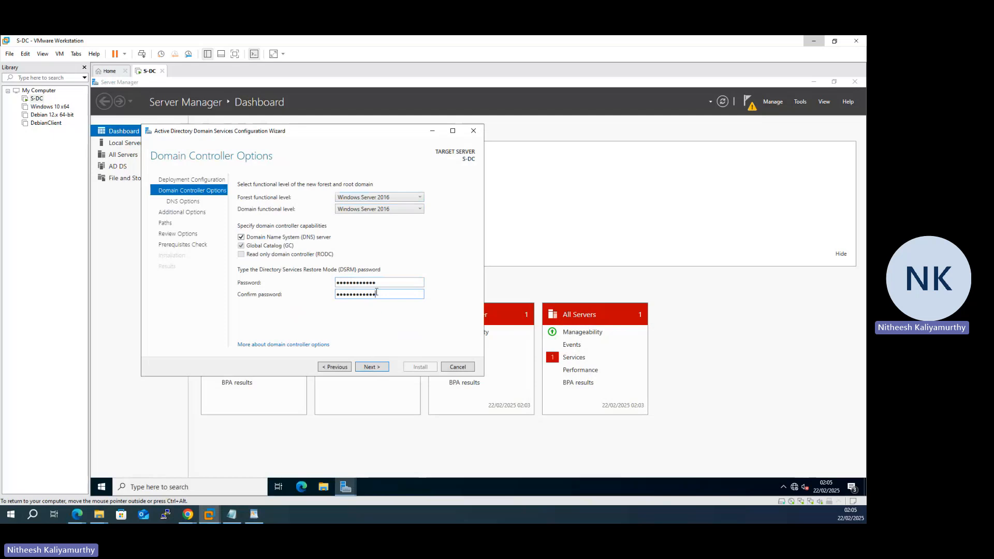
# Step: Acknowledge the DNS delegation warning, leave delegation unchecked, and continue to Additional Options
pyautogui.click(369, 366)
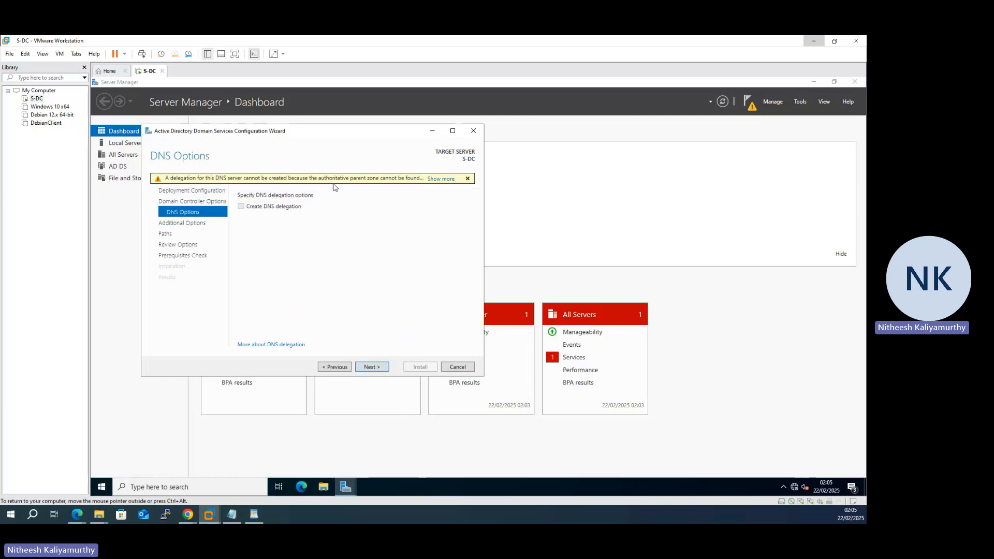
pyautogui.click(436, 180)
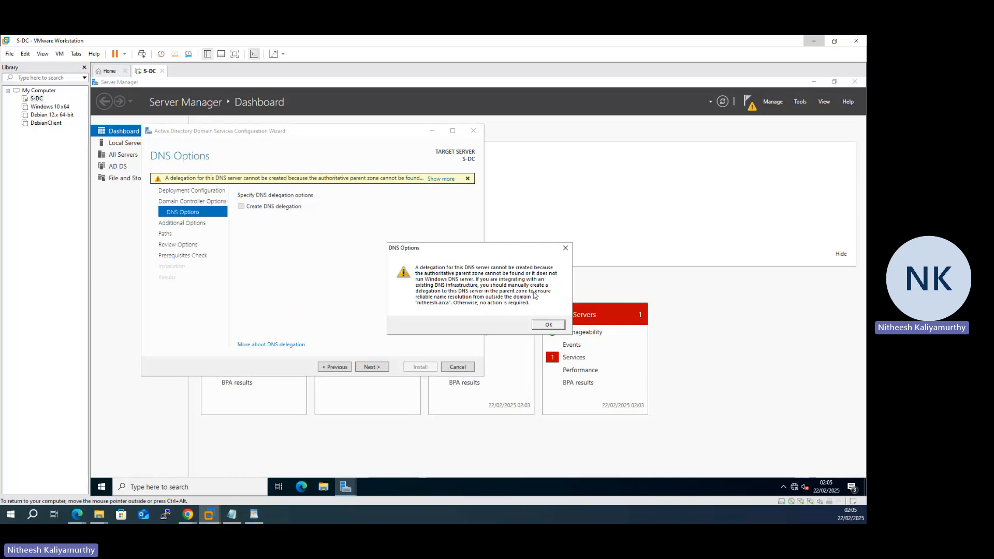
pyautogui.click(549, 326)
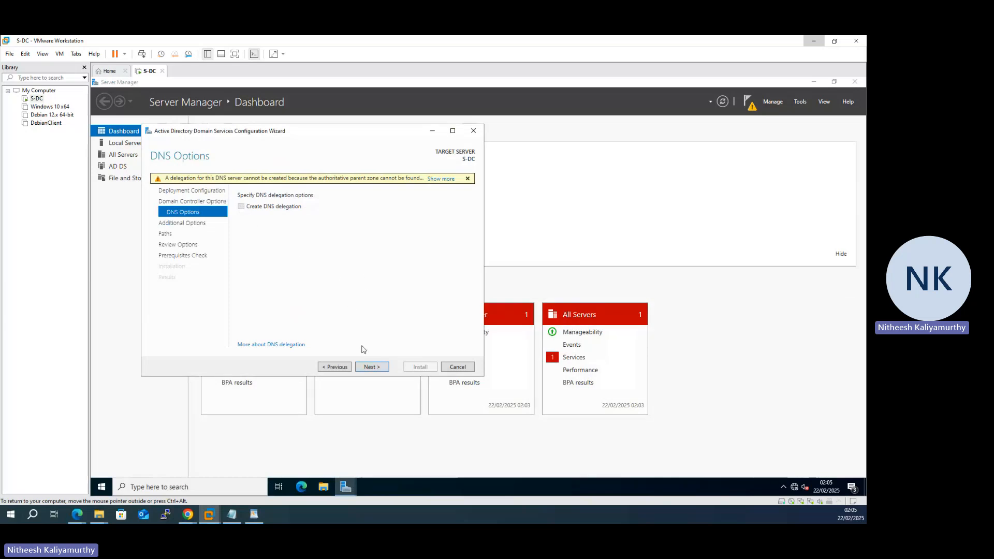
pyautogui.click(371, 367)
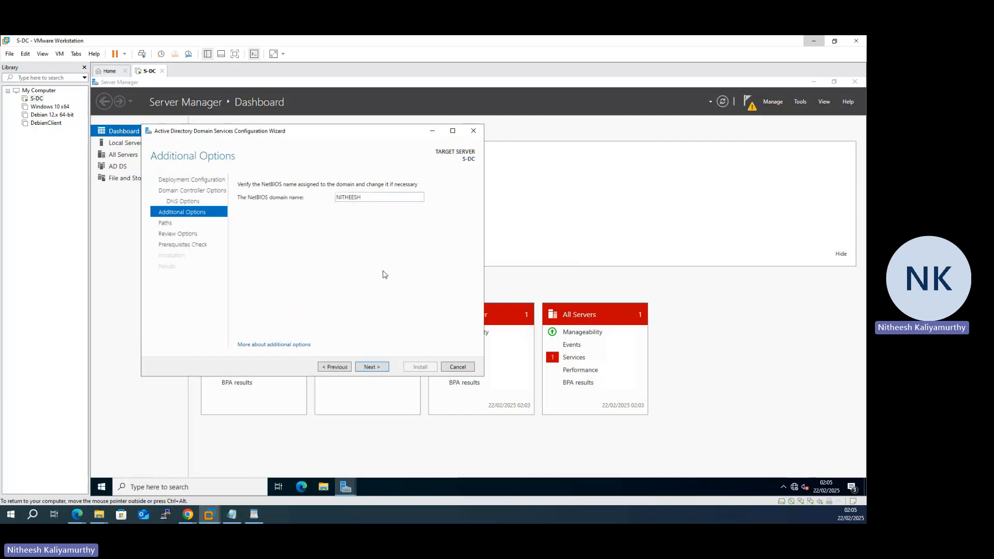
# Step: Accept the suggested NetBIOS name and the default C:\Windows\NTDS and SYSVOL folder paths
pyautogui.click(379, 368)
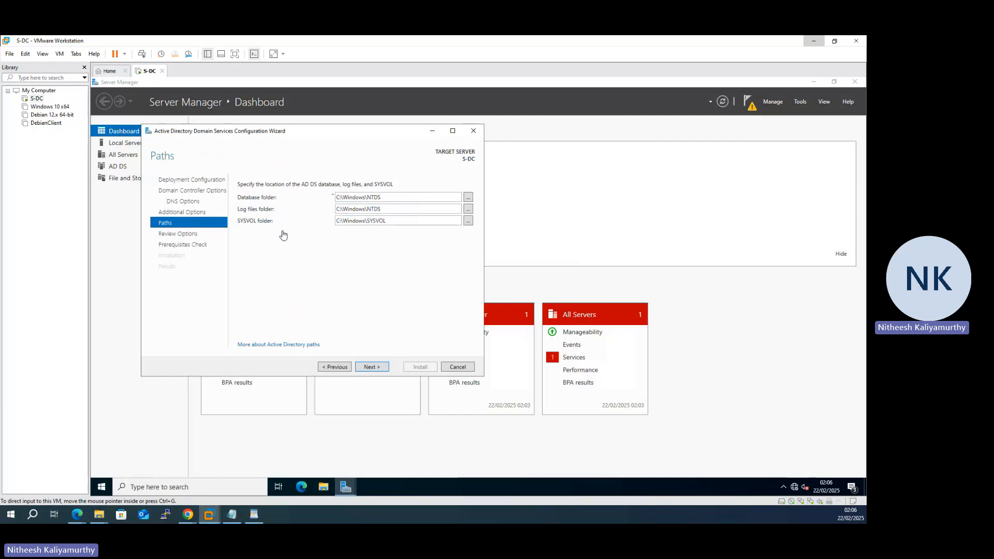
pyautogui.click(364, 372)
pyautogui.click(370, 367)
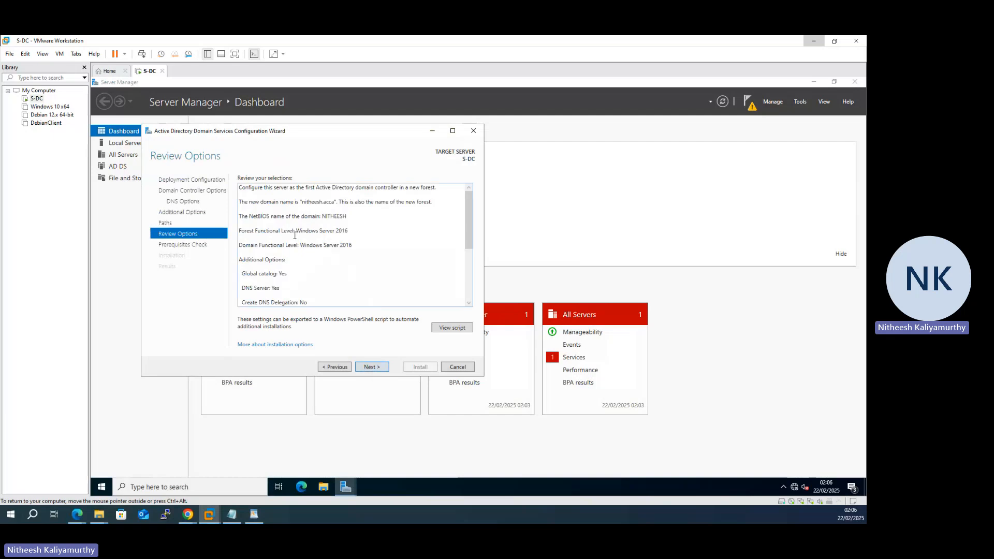
# Step: Review the options summary and run the prerequisites check
pyautogui.scroll(-5, 295, 236)
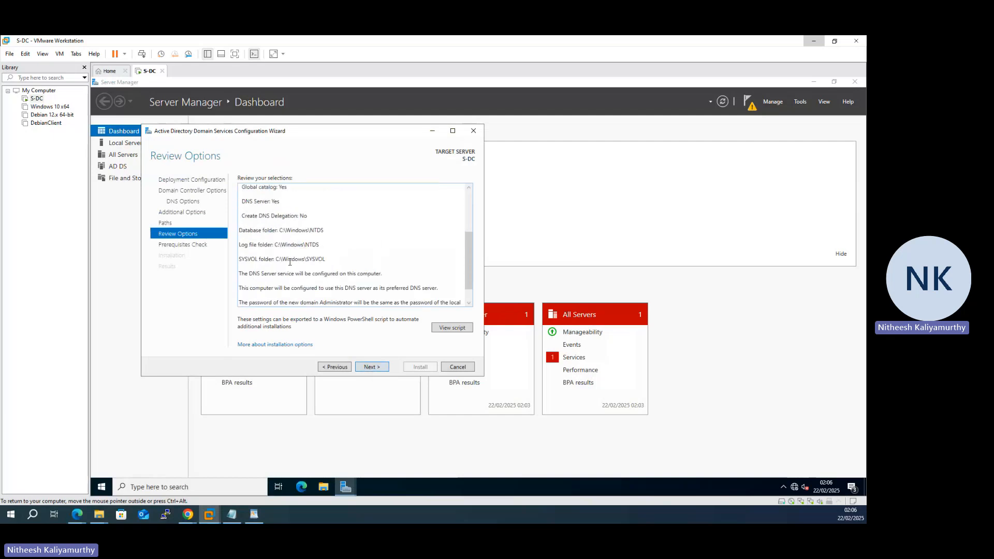
pyautogui.click(384, 369)
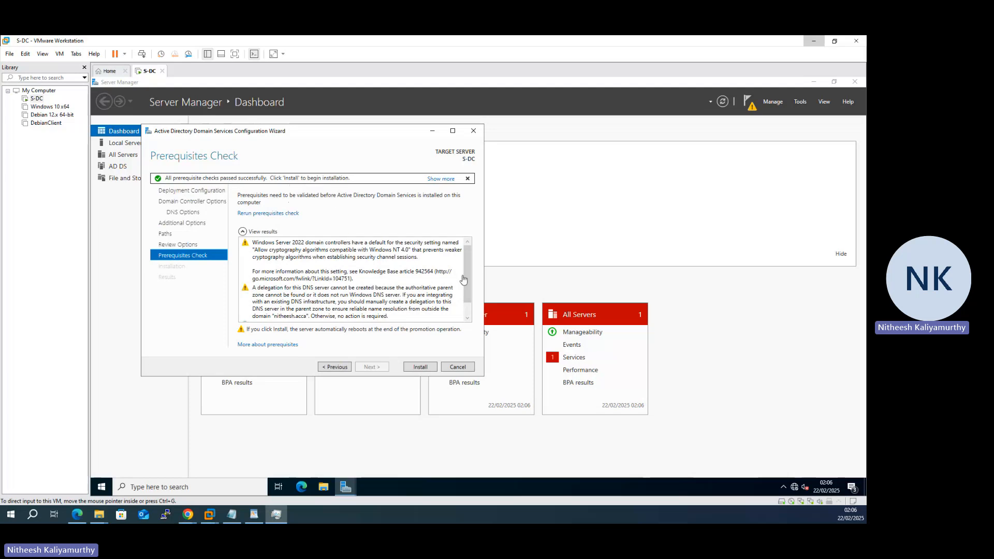
# Step: Review the cryptography and DNS delegation warnings, then install the domain controller
pyautogui.moveTo(468, 274); pyautogui.dragTo(469, 289)
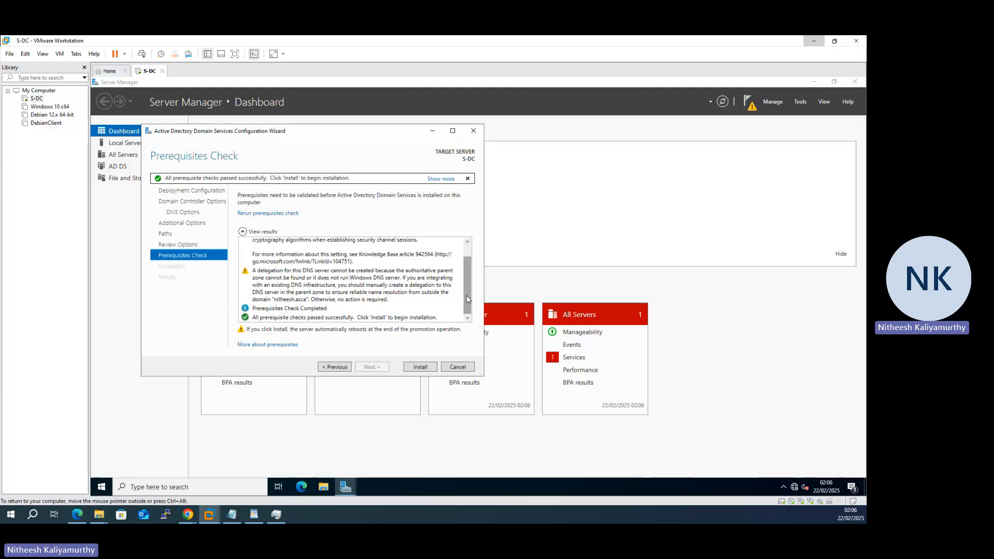
pyautogui.scroll(1, 465, 270)
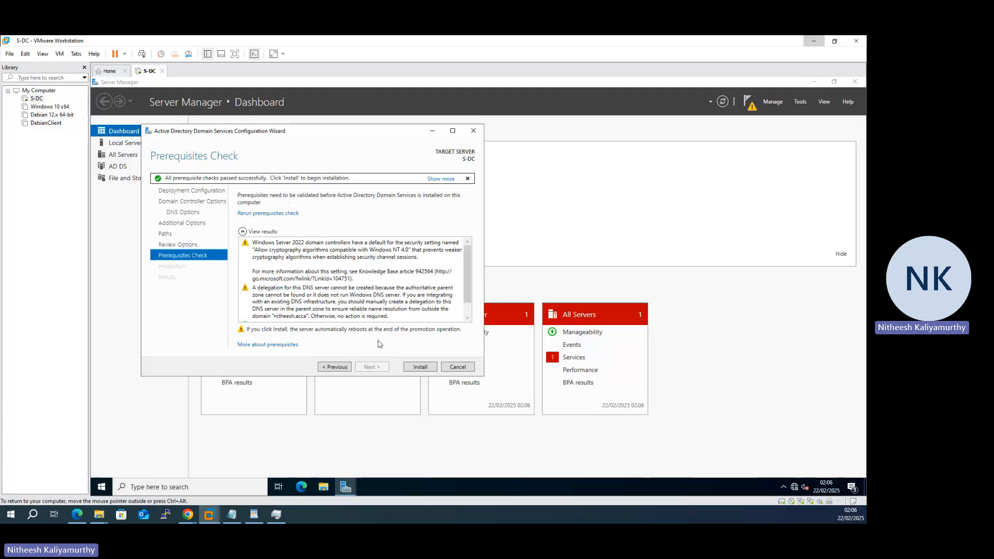
pyautogui.click(420, 367)
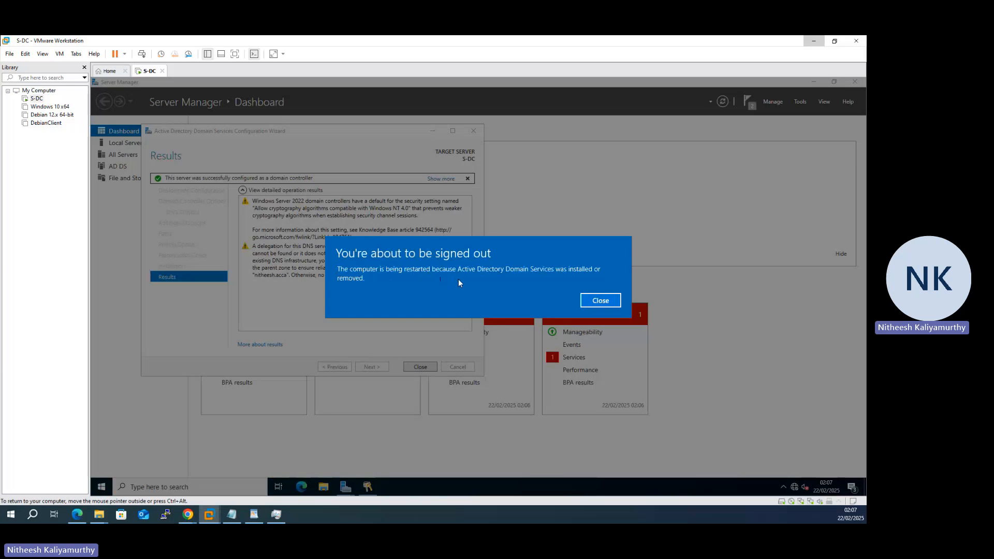
# Step: Close the sign-out notice and the finished configuration wizard so S-DC restarts
pyautogui.click(601, 301)
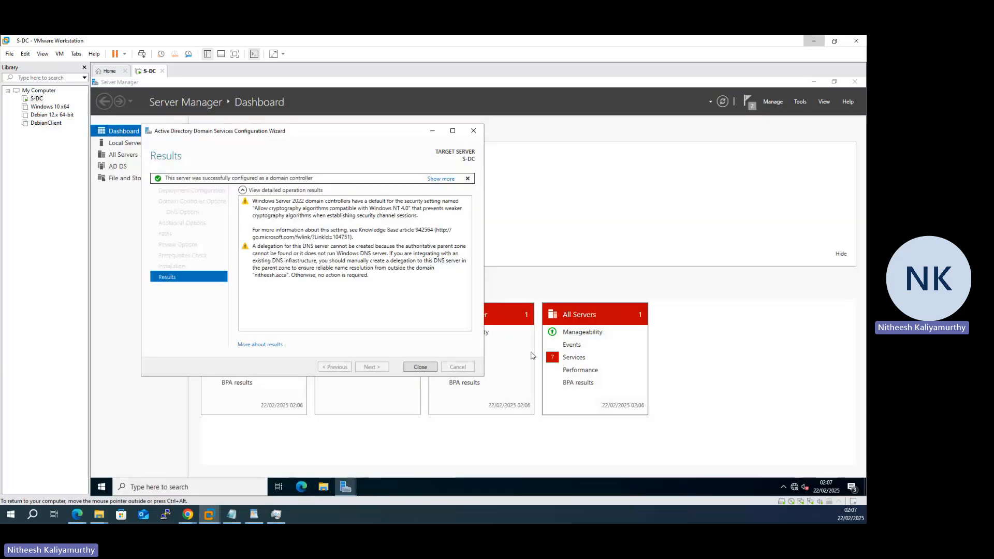
pyautogui.click(421, 367)
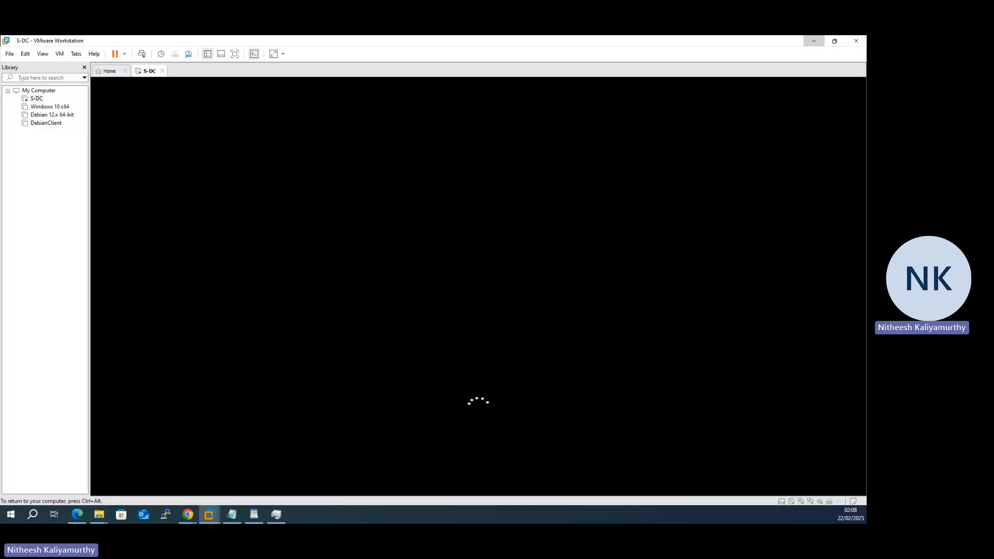
# Step: Release the VM and return the task-list PDF to page 1's network diagram
pyautogui.hotkey('ctrl', 'alt')
pyautogui.click(77, 515)
pyautogui.scroll(-1, 336, 329)
pyautogui.scroll(-10, 335, 329)
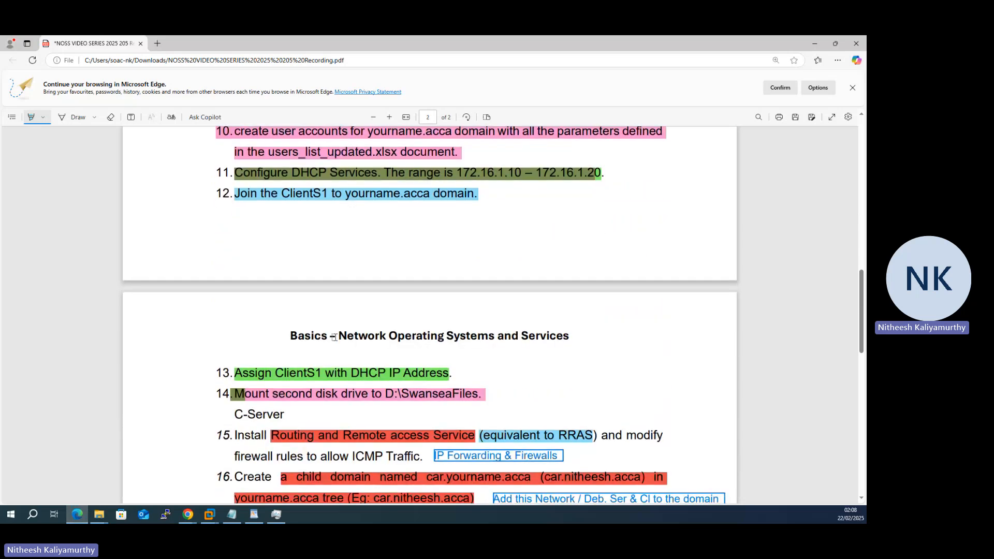
pyautogui.scroll(3, 337, 342)
pyautogui.scroll(10, 337, 342)
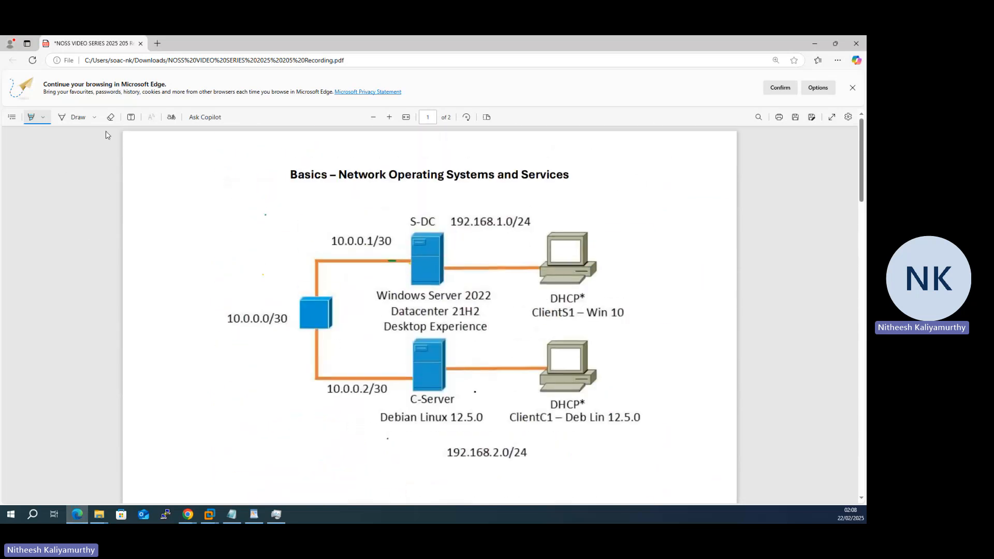
# Step: Turn on Draw with a black pen and sketch a freehand curve near the page's upper right
pyautogui.click(74, 117)
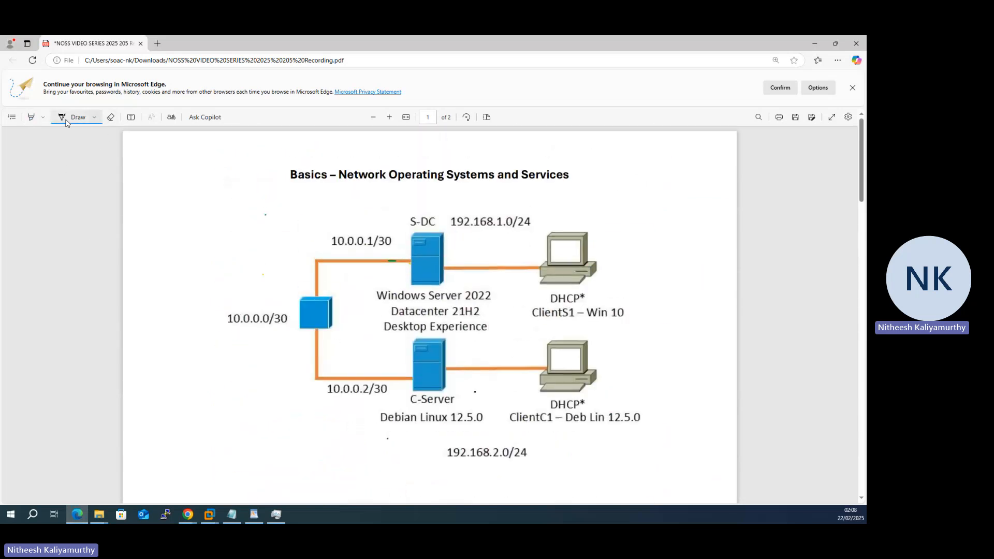
pyautogui.click(94, 118)
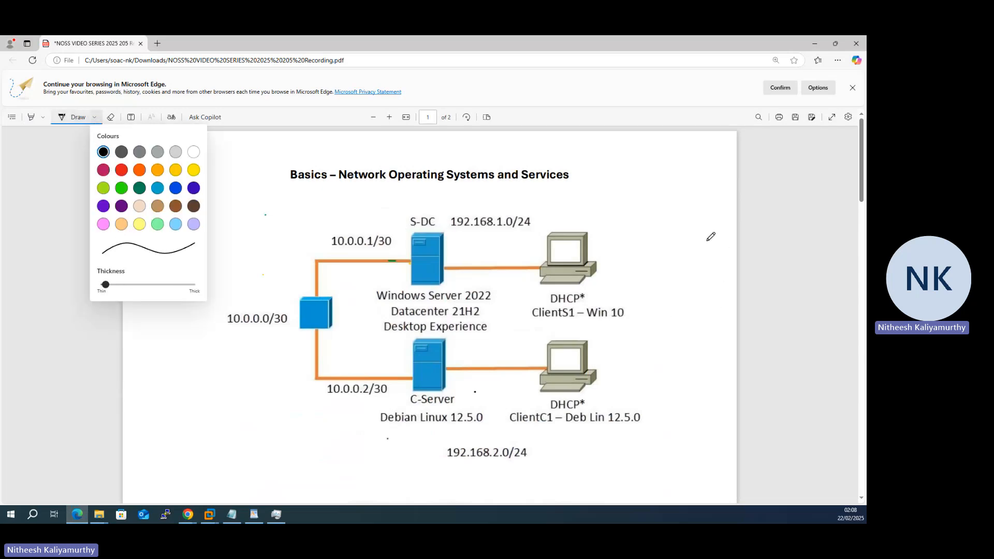
pyautogui.click(632, 173)
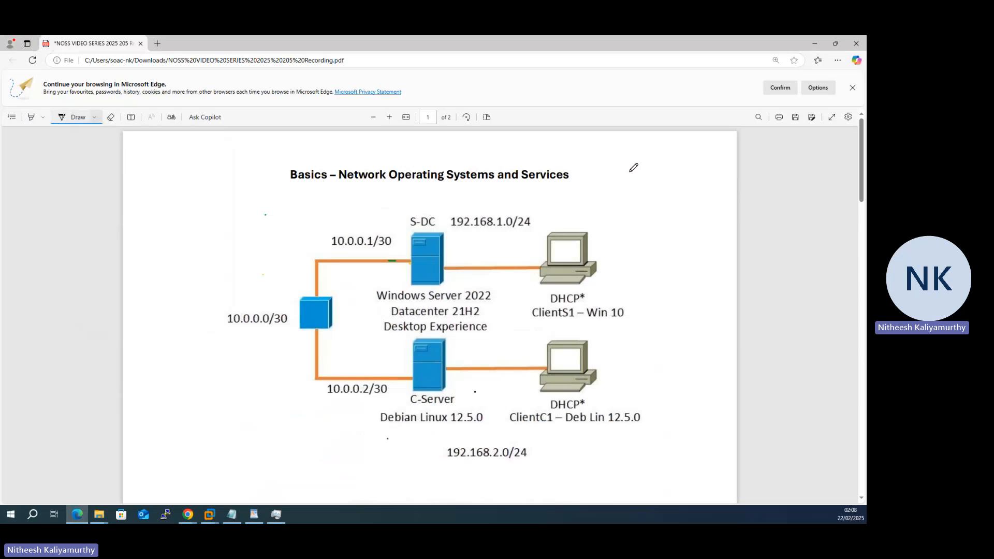
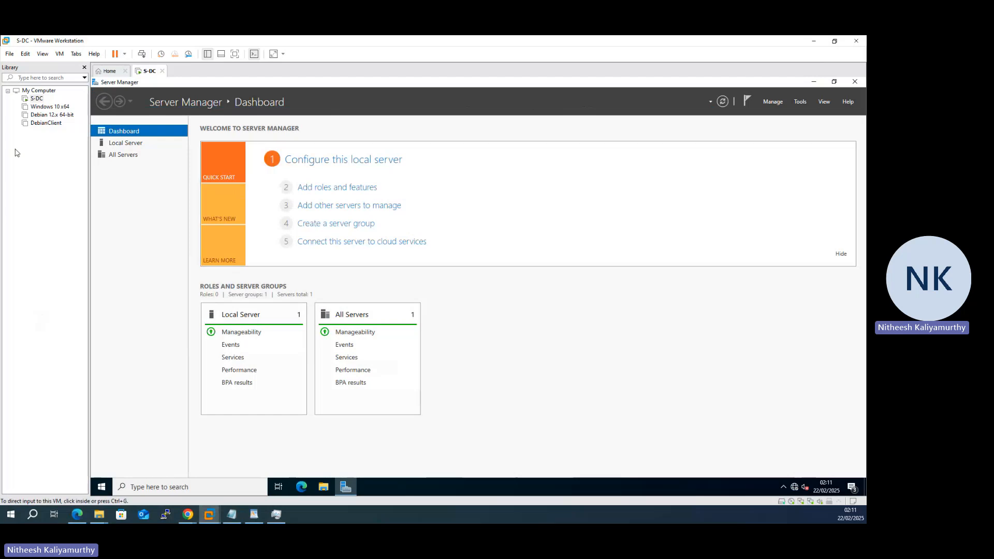
# Step: Power on the Windows 10 x64 VM, then open Server Manager's Tools menu on S-DC
pyautogui.click(48, 106)
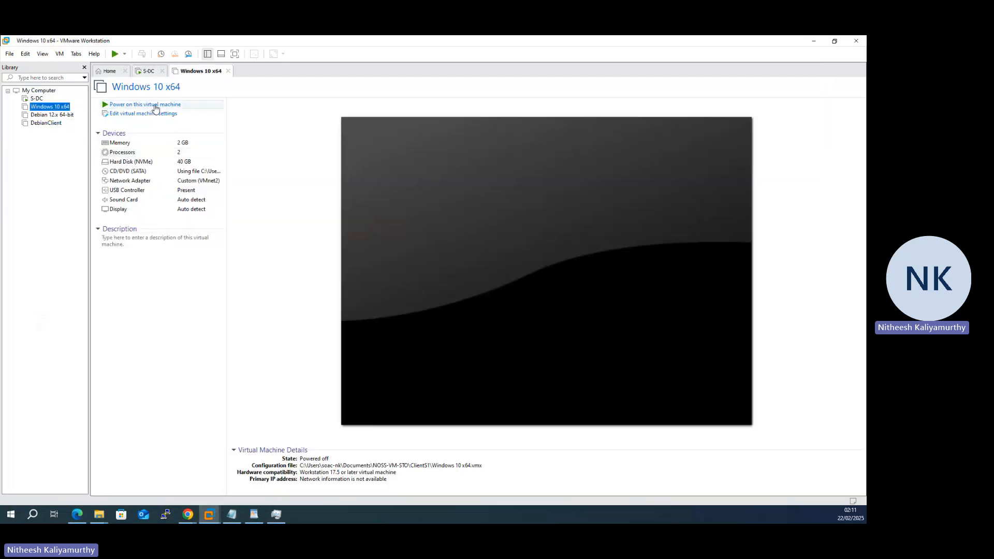
pyautogui.click(154, 105)
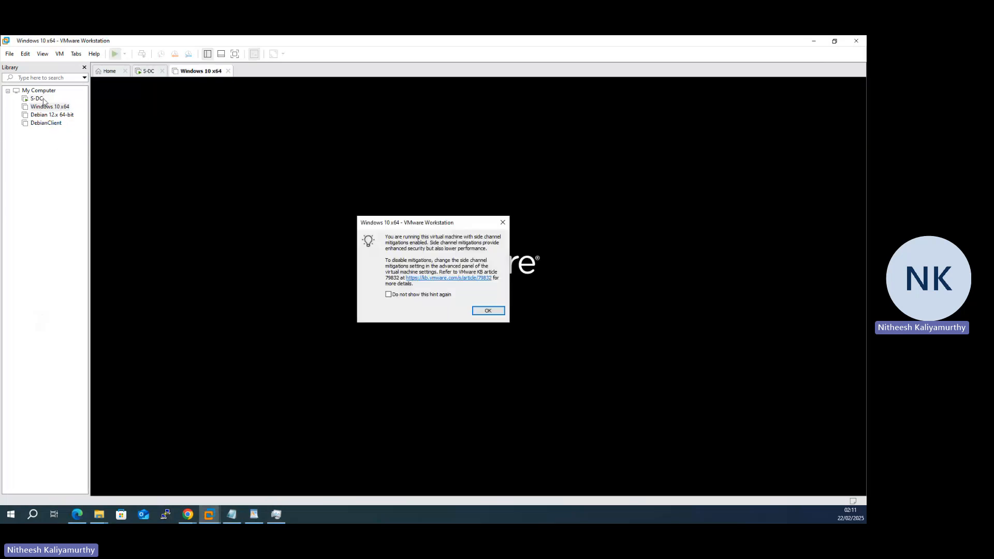
pyautogui.click(484, 309)
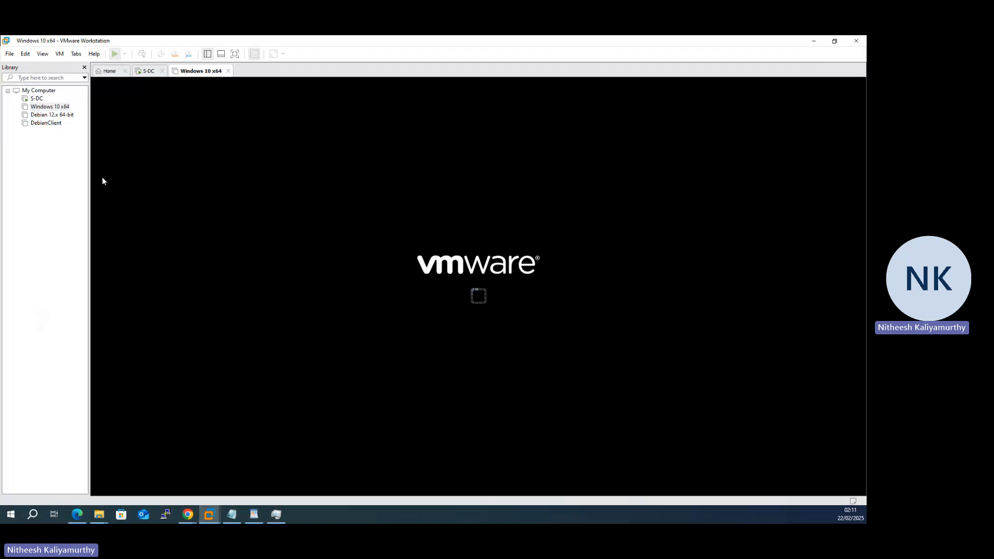
pyautogui.click(36, 99)
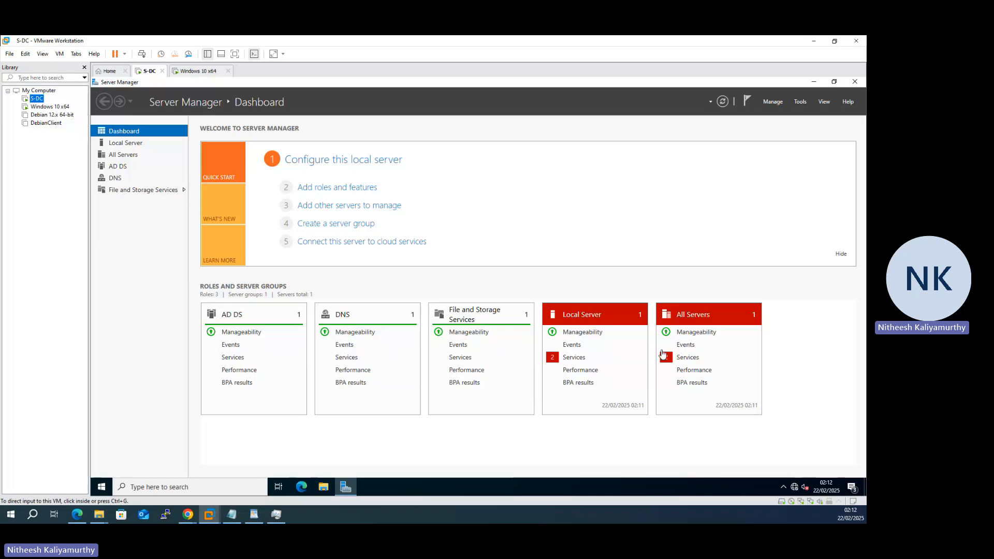
pyautogui.click(802, 102)
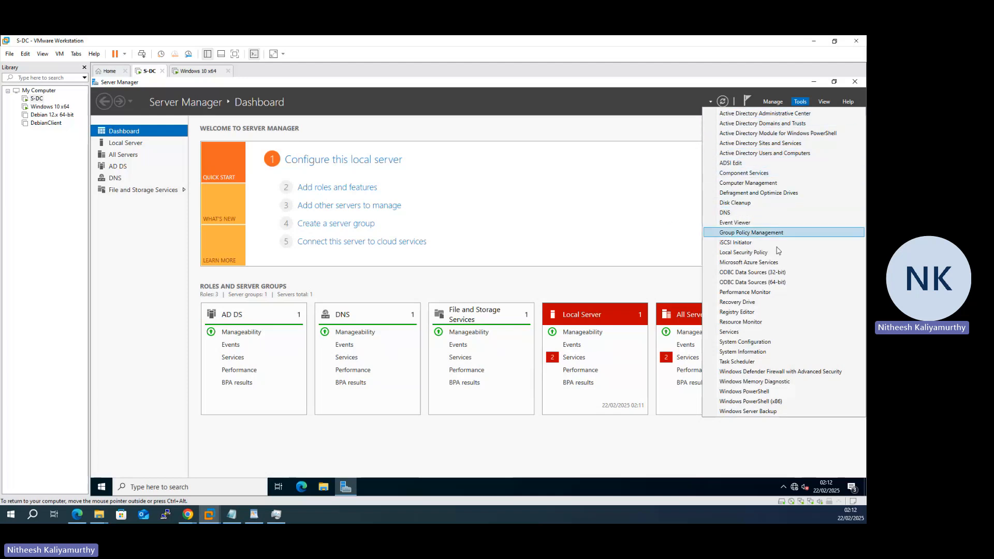
# Step: Launch Active Directory Users and Computers maximized and expand the domain to its Domain Controllers
pyautogui.click(777, 154)
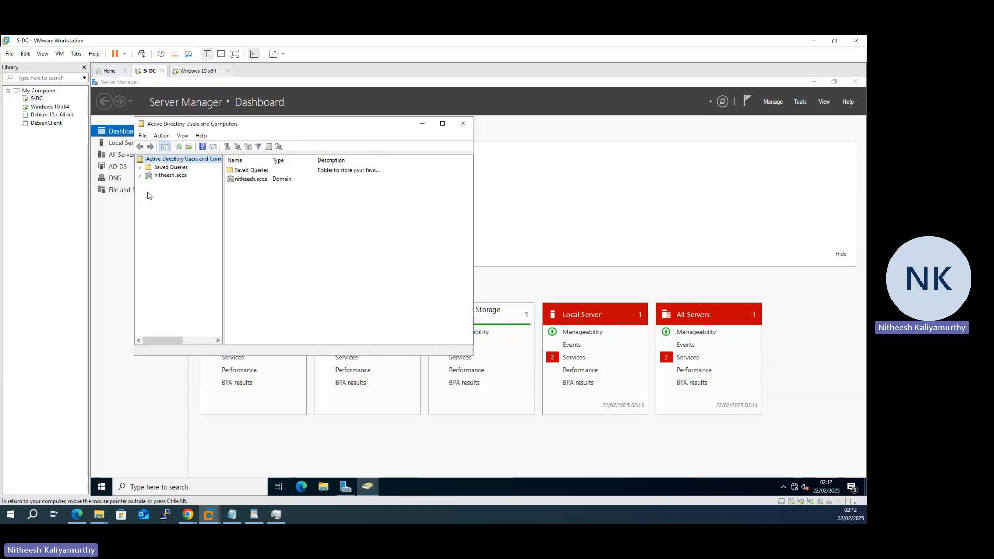
pyautogui.doubleClick(365, 127)
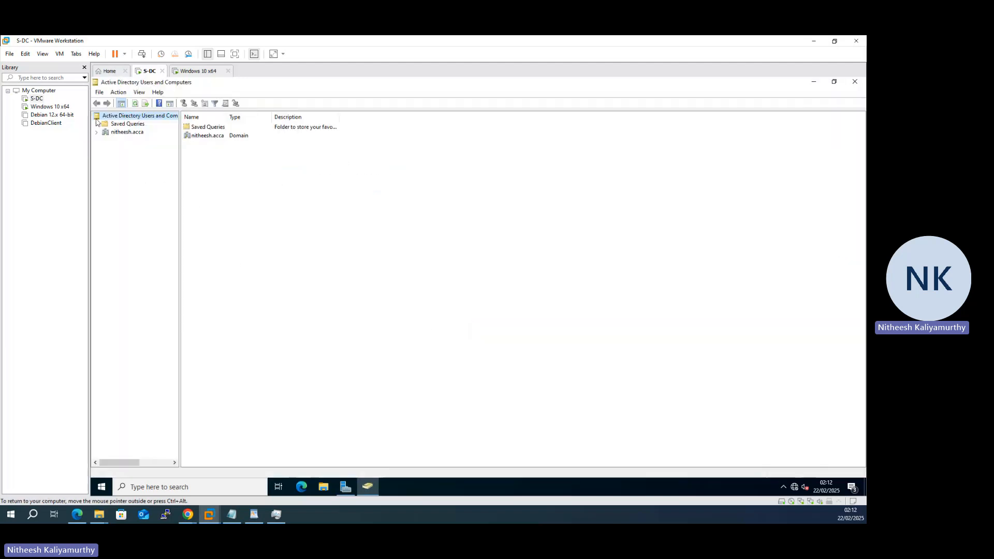
pyautogui.click(129, 133)
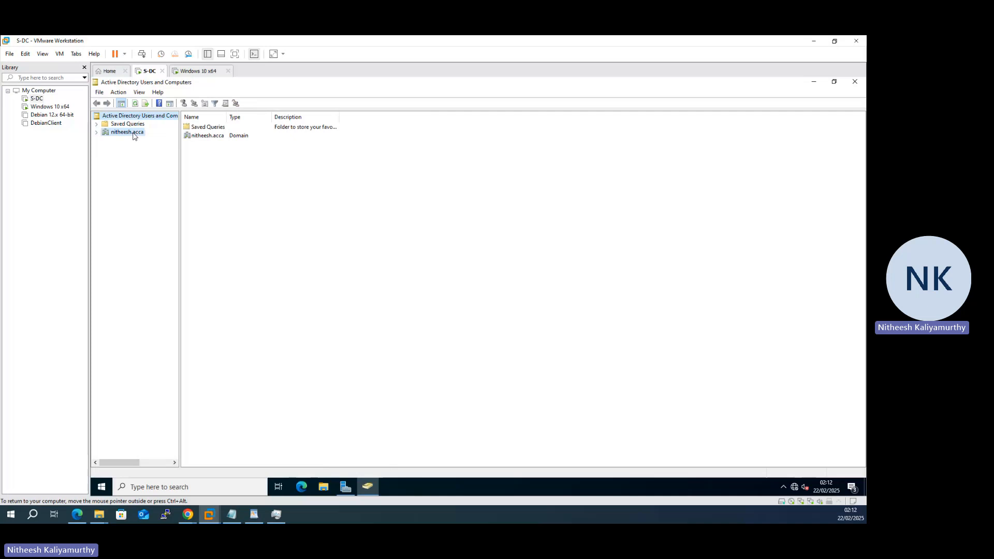
pyautogui.click(96, 132)
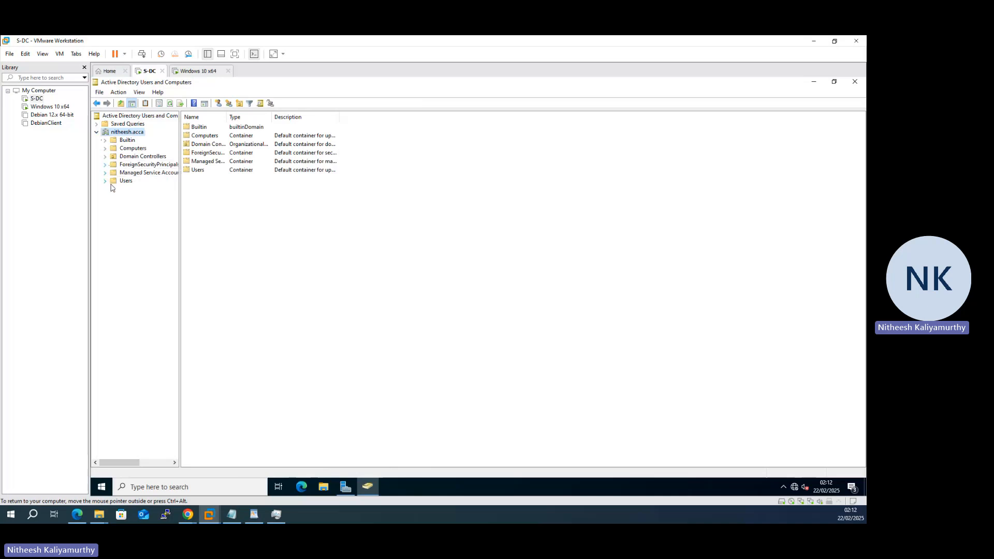
pyautogui.click(127, 156)
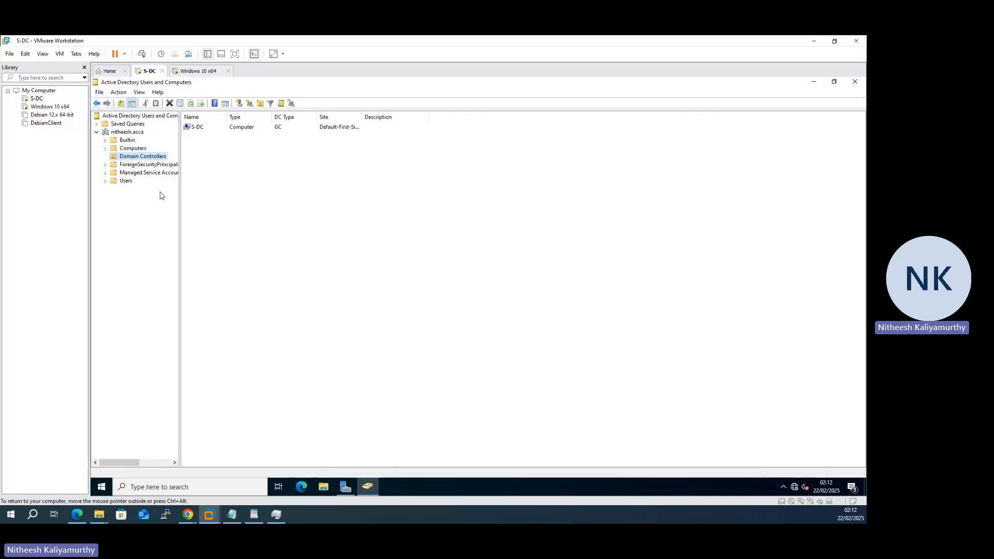
# Step: Review each tab of the S-DC computer's properties, close them, and show the empty Computers container
pyautogui.click(199, 130)
pyautogui.rightClick(200, 129)
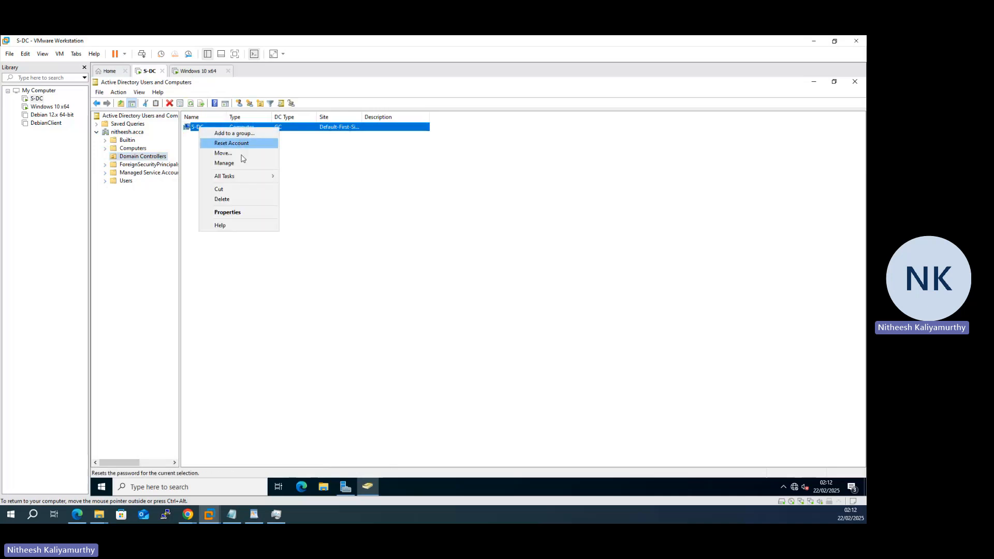
pyautogui.click(247, 212)
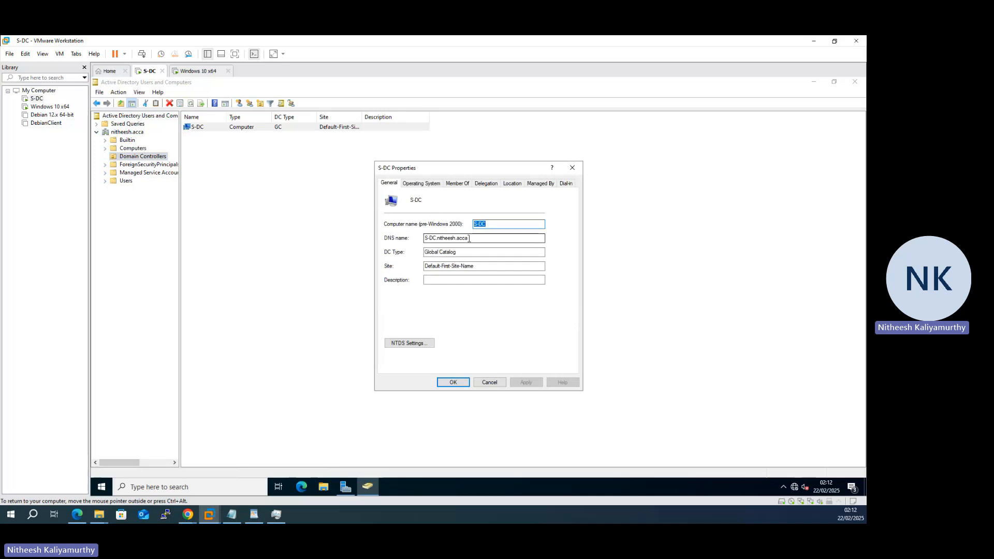
pyautogui.click(419, 186)
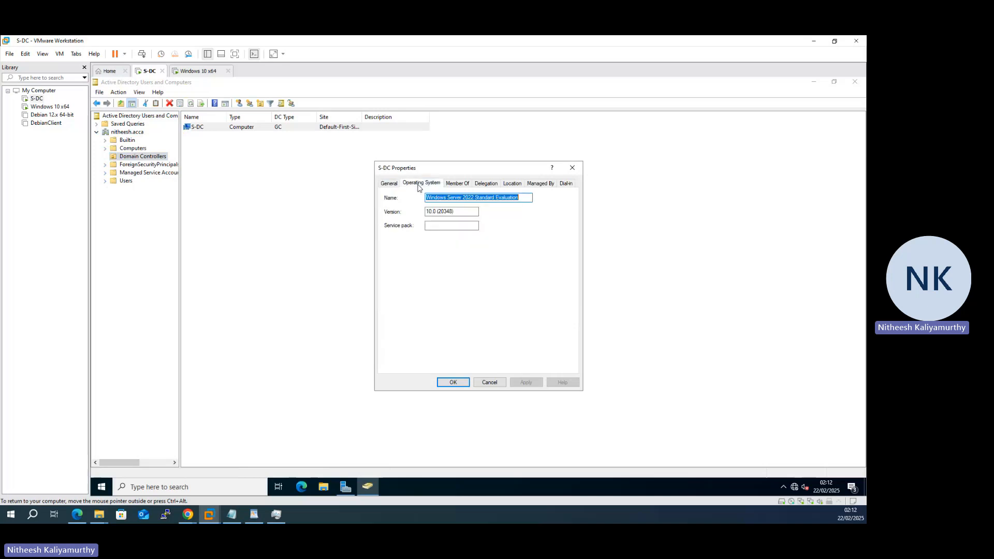
pyautogui.click(459, 186)
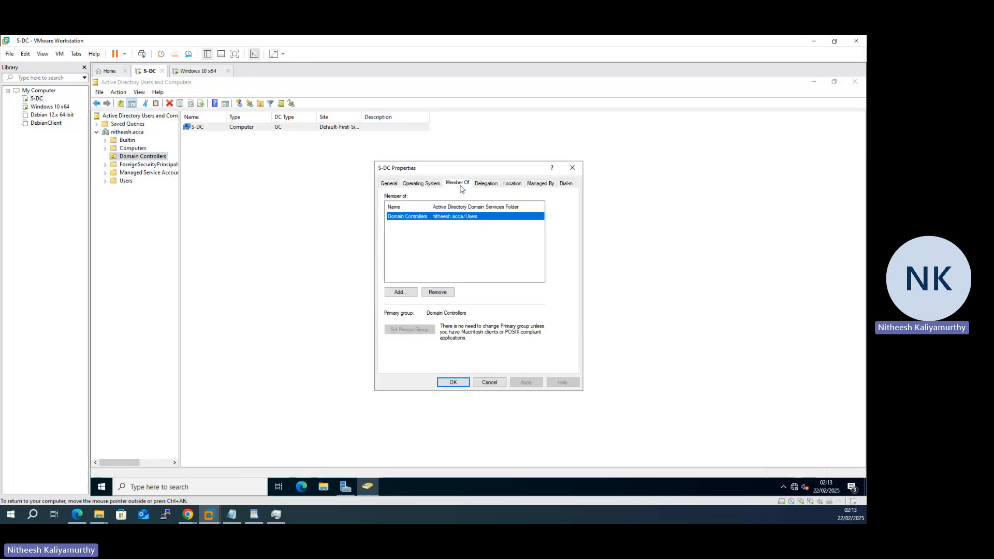
pyautogui.click(496, 187)
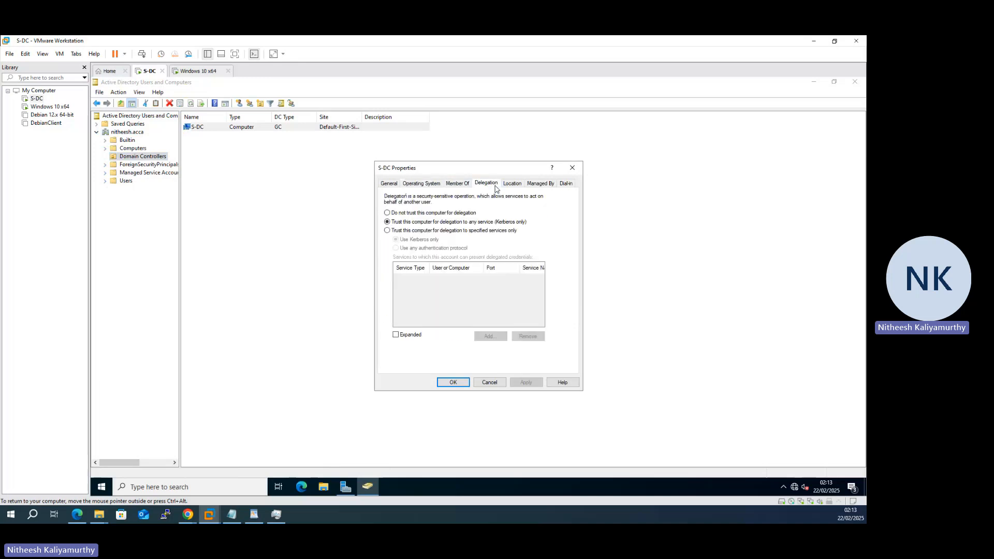
pyautogui.click(513, 187)
pyautogui.click(537, 187)
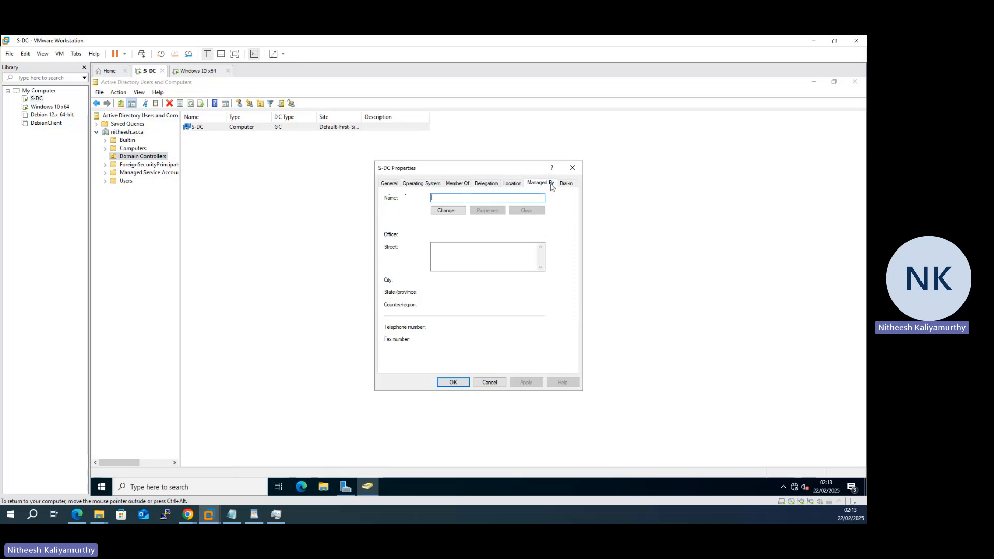
pyautogui.click(571, 185)
pyautogui.click(572, 172)
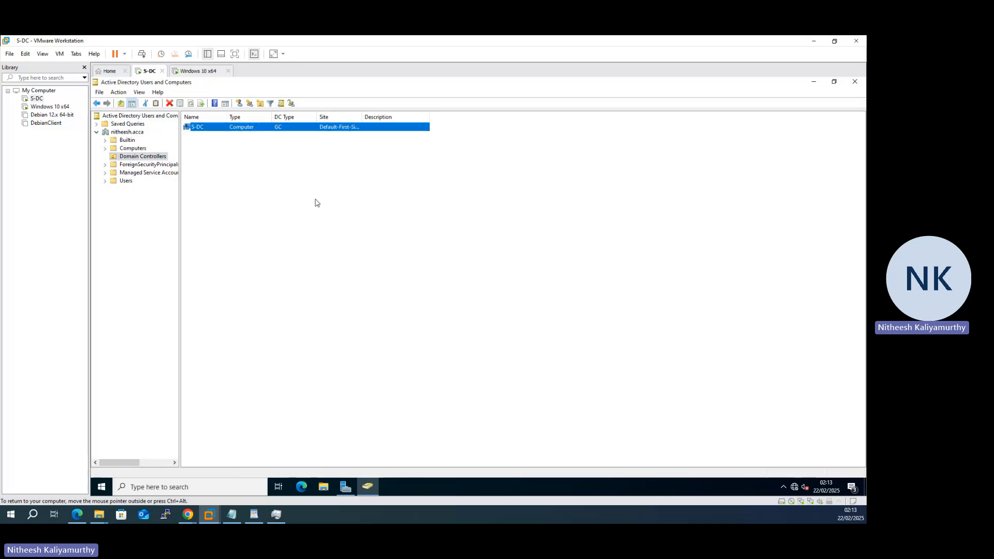
pyautogui.click(135, 149)
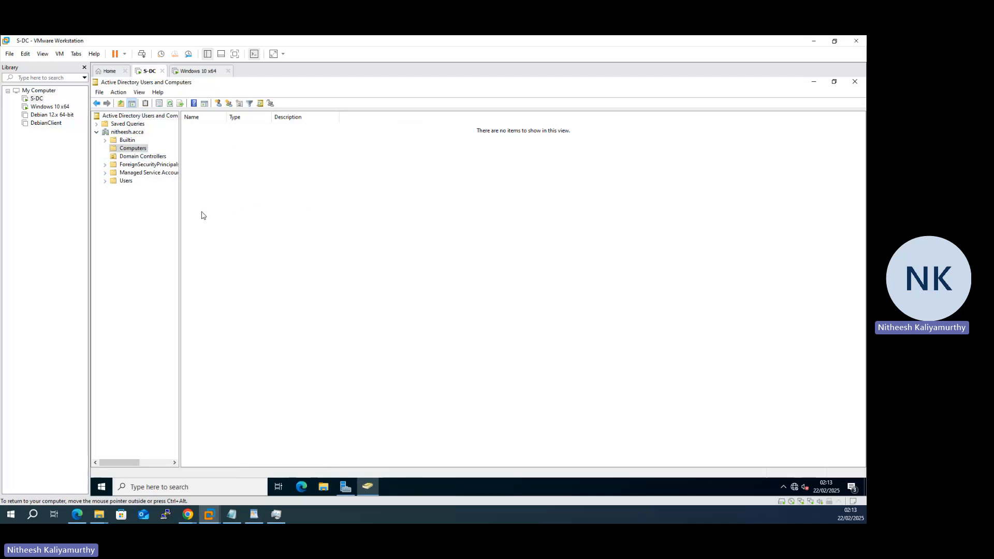
# Step: Sign in on the Windows 10 x64 VM with the account password
pyautogui.click(205, 72)
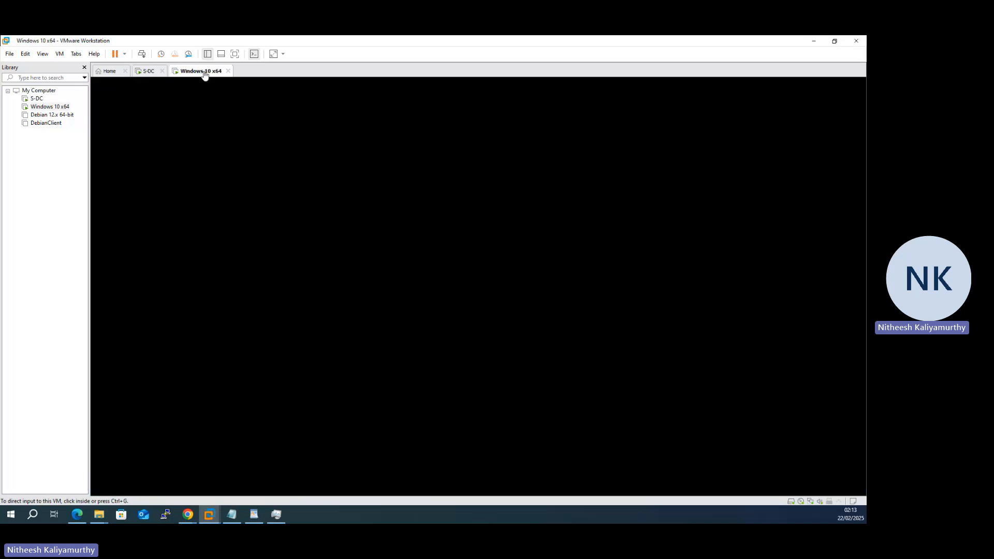
pyautogui.click(225, 163)
pyautogui.click(454, 215)
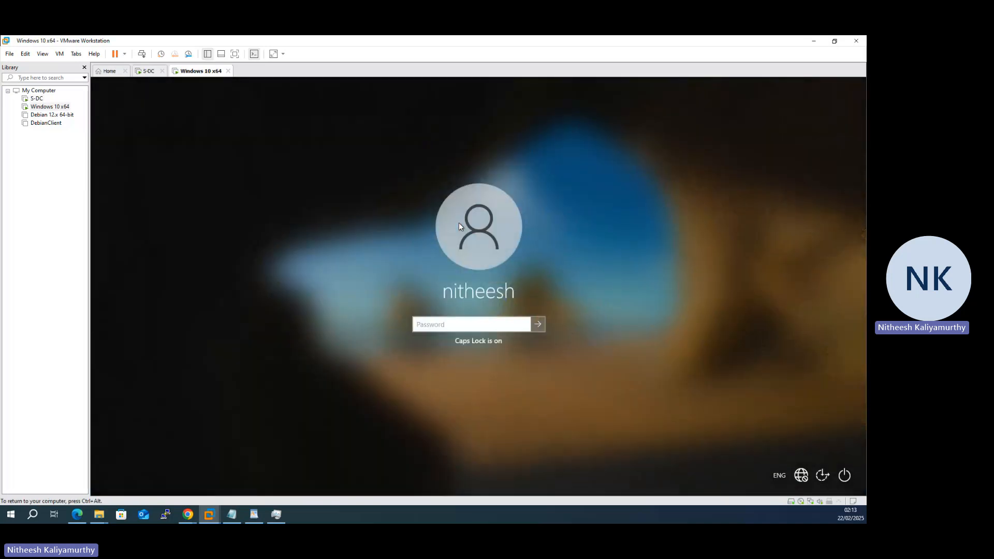
pyautogui.write('***********')
pyautogui.press('Return')
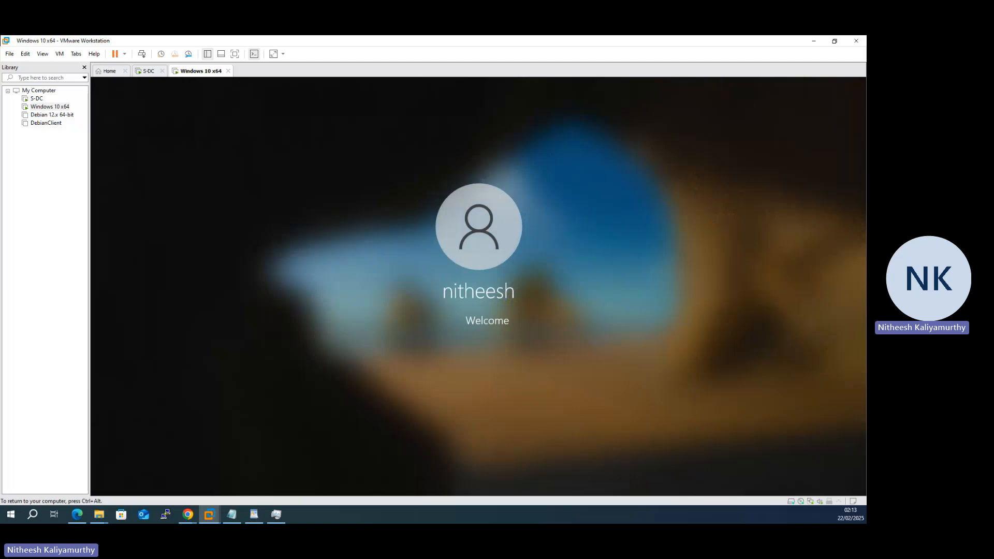
# Step: On S-DC, ping 192.168.1.10 from an administrator command prompt
pyautogui.click(146, 71)
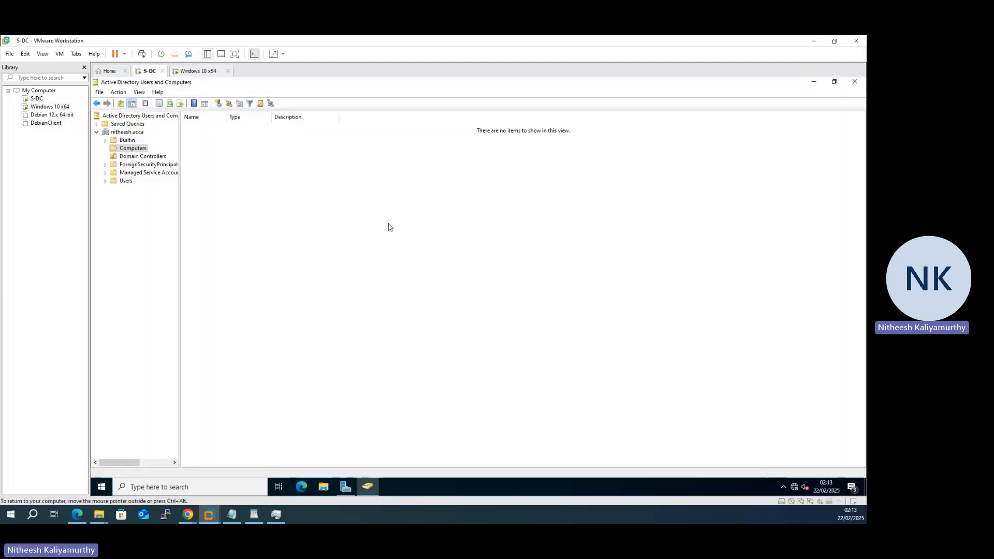
pyautogui.press('super+r')
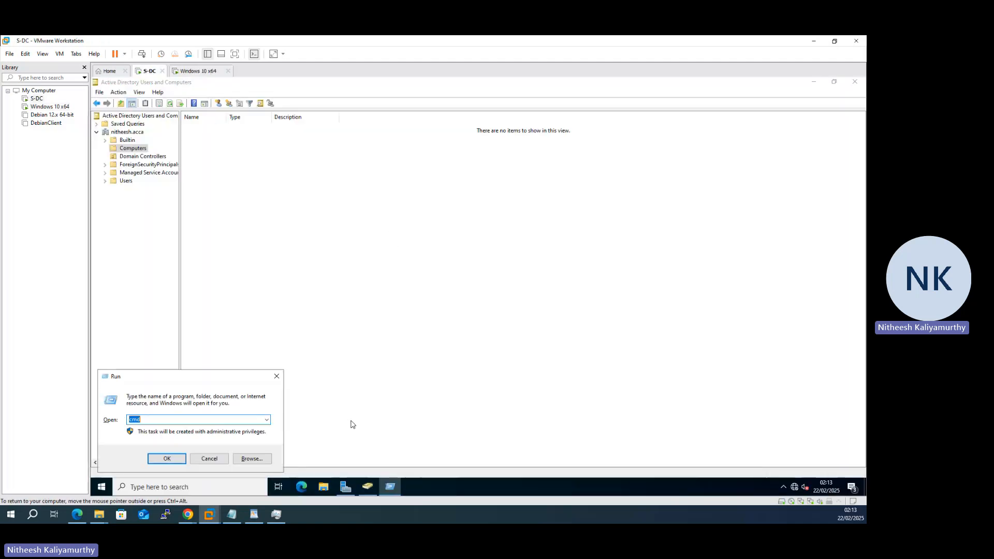
pyautogui.press('Return')
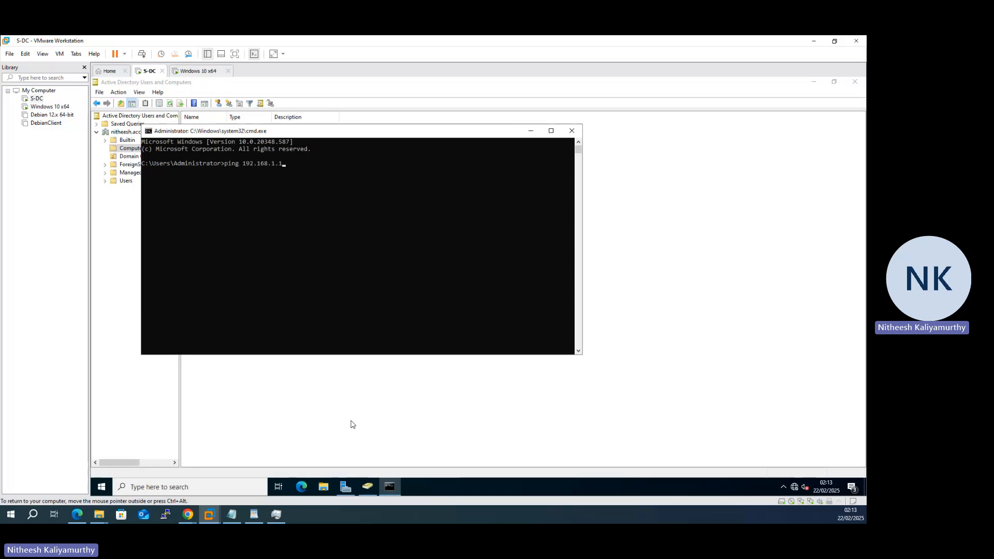
pyautogui.press('Return')
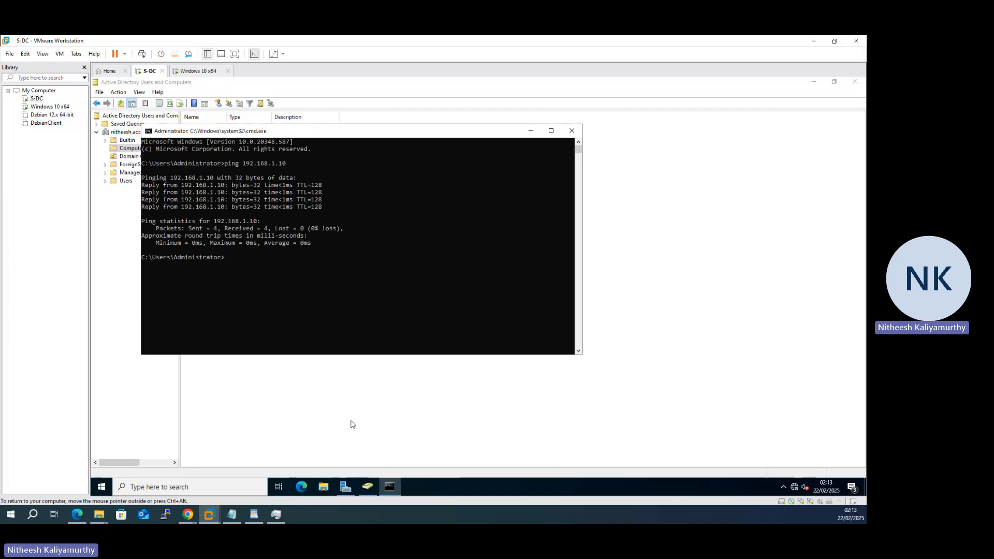
# Step: On the Windows 10 client, run ping 192.168.1.1 in cmd, stop it after replies, and minimize the window
pyautogui.click(200, 72)
pyautogui.hotkey('ctrl', 'g')
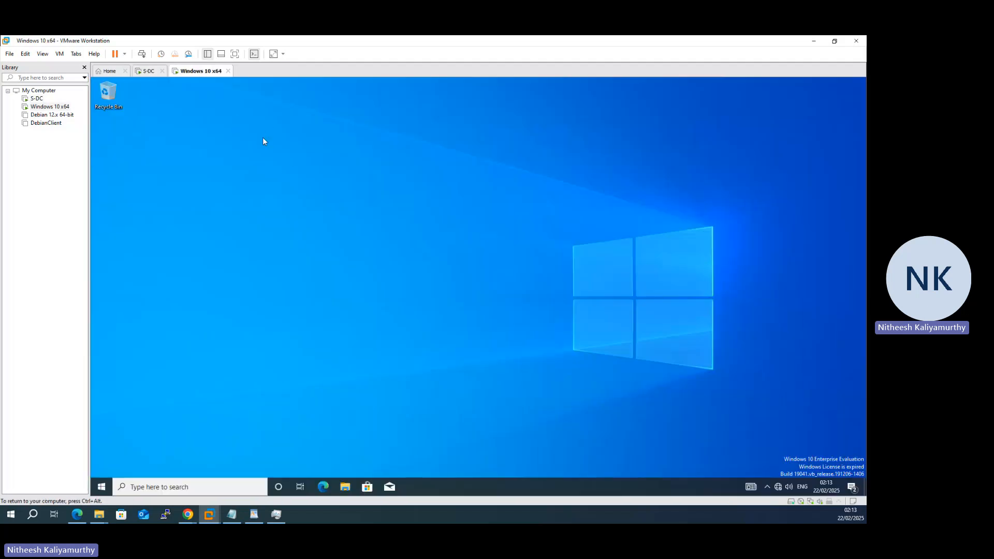
pyautogui.press('super+r')
pyautogui.write('cmd')
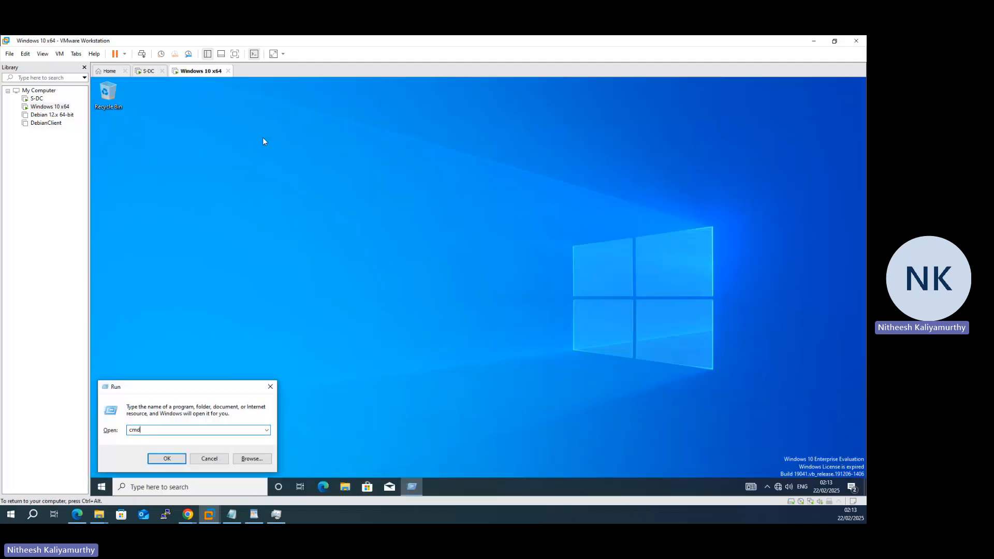
pyautogui.press('Return')
pyautogui.write('ping ')
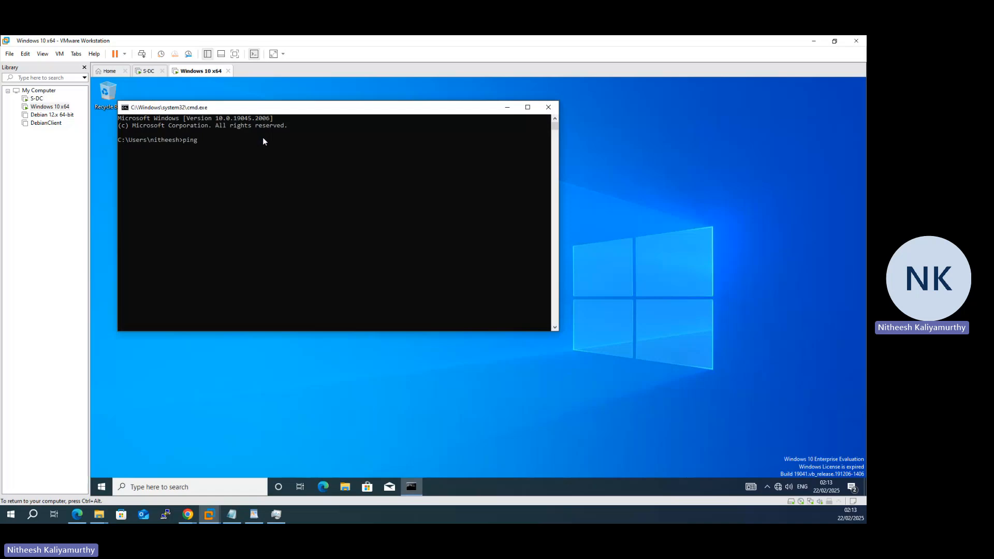
pyautogui.write('192.168.1.1')
pyautogui.press('Return')
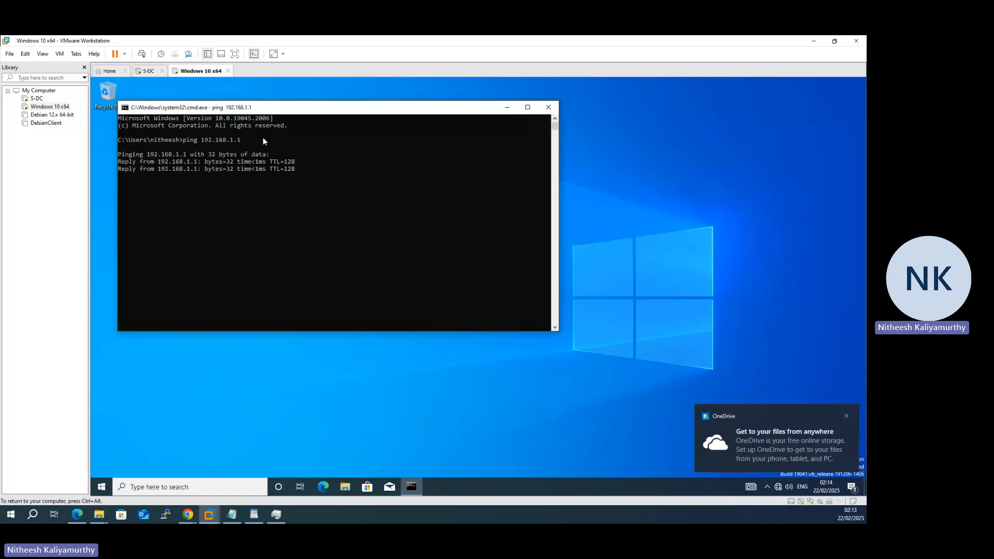
pyautogui.hotkey('ctrl', 'c')
pyautogui.click(509, 107)
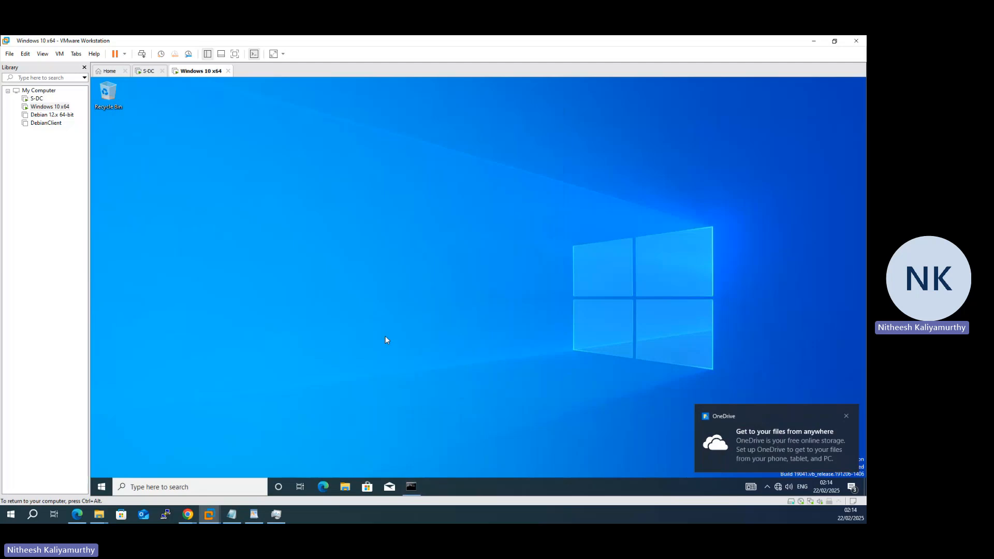
# Step: Draw a two-headed arrow between S-DC and ClientS1 on the PDF network diagram, then minimize Edge
pyautogui.click(78, 519)
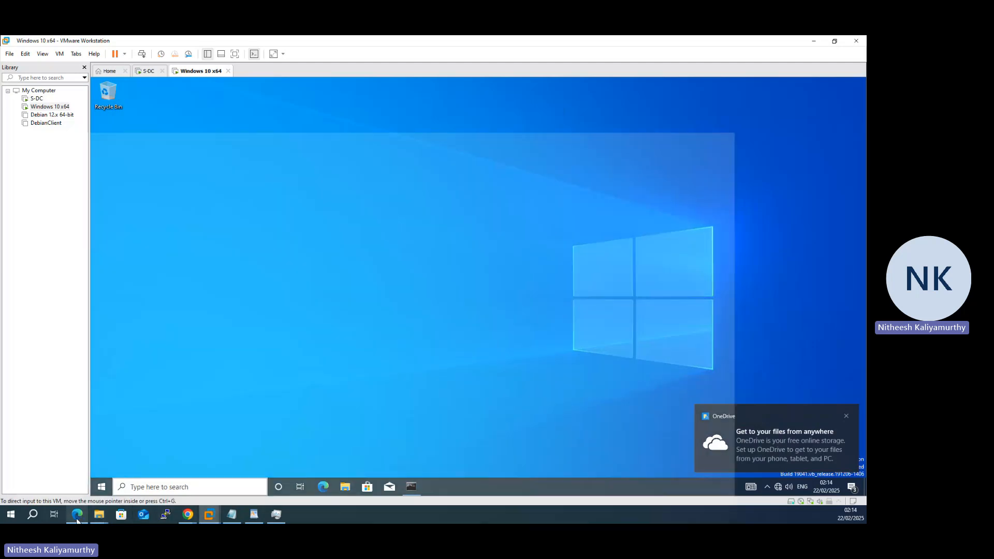
pyautogui.scroll(4, 390, 299)
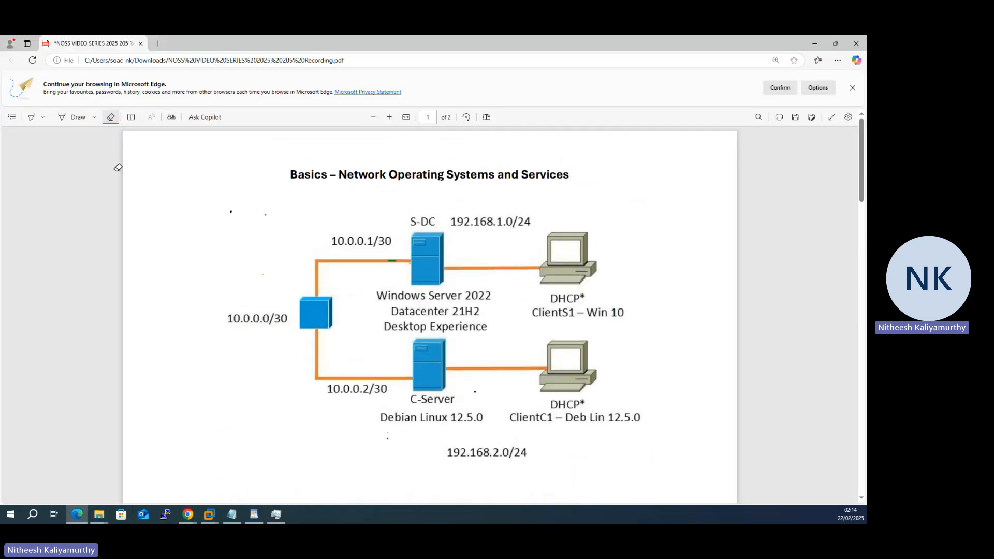
pyautogui.click(61, 117)
pyautogui.moveTo(440, 255)
pyautogui.mouseDown()
pyautogui.moveTo(543, 253)
pyautogui.moveTo(529, 259)
pyautogui.mouseUp()
pyautogui.moveTo(447, 246)
pyautogui.mouseDown()
pyautogui.moveTo(472, 269)
pyautogui.moveTo(536, 225)
pyautogui.mouseUp()
pyautogui.click(815, 44)
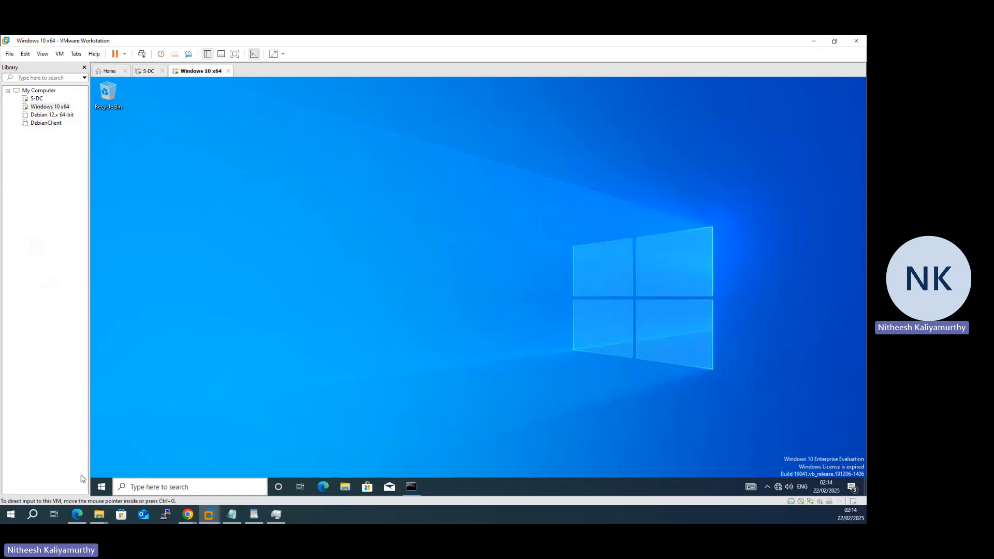
# Step: Open System Properties on the Computer Name tab via the About page's advanced system settings
pyautogui.rightClick(102, 492)
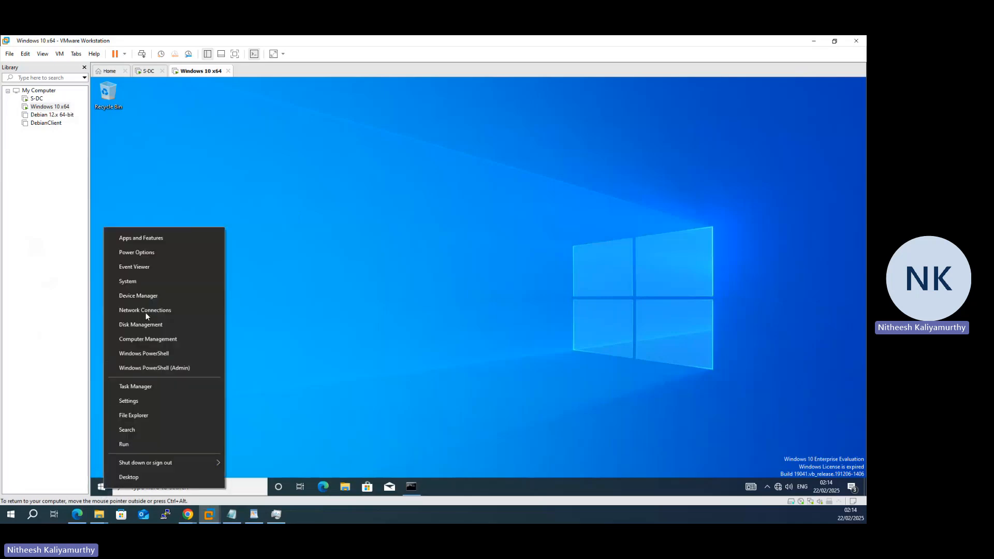
pyautogui.click(146, 284)
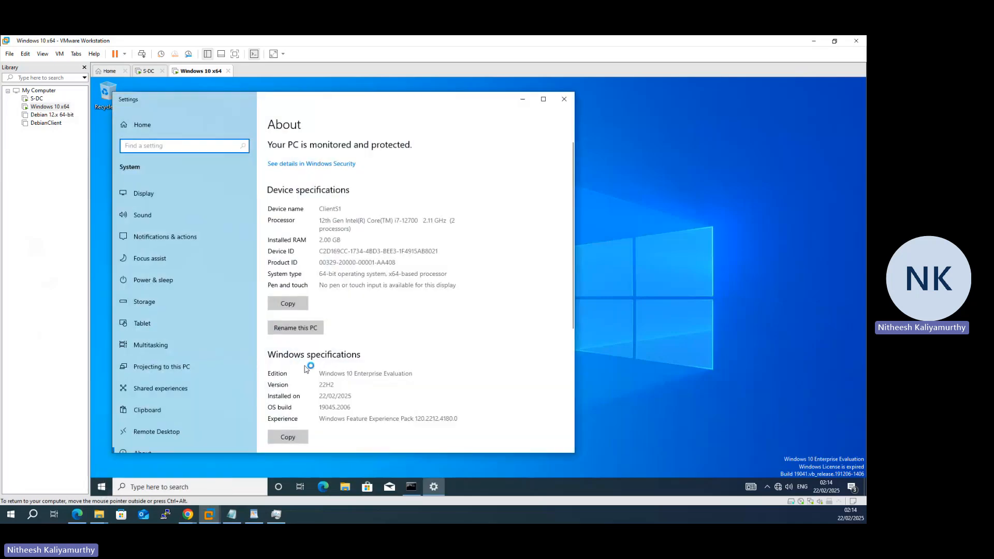
pyautogui.scroll(-2, 309, 378)
pyautogui.scroll(-3, 309, 385)
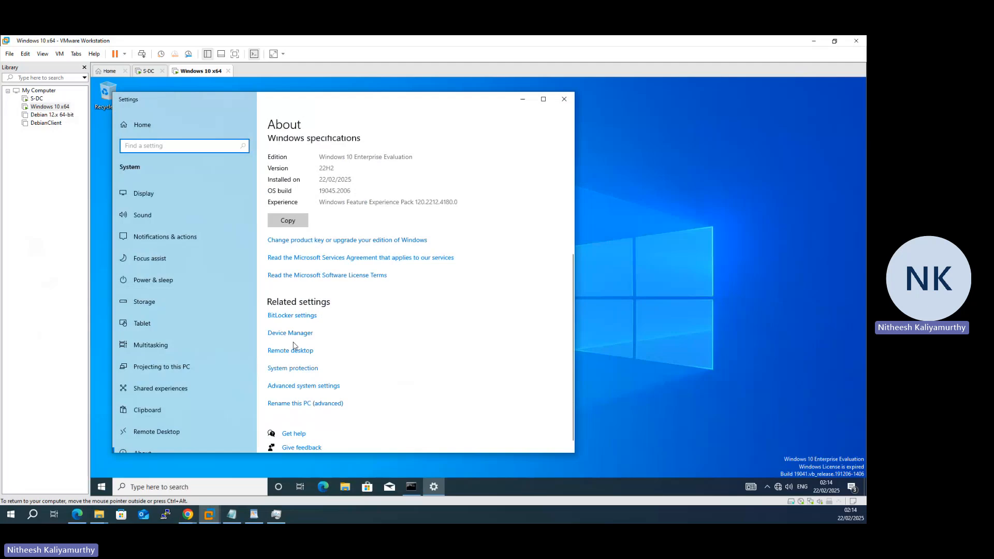
pyautogui.click(304, 387)
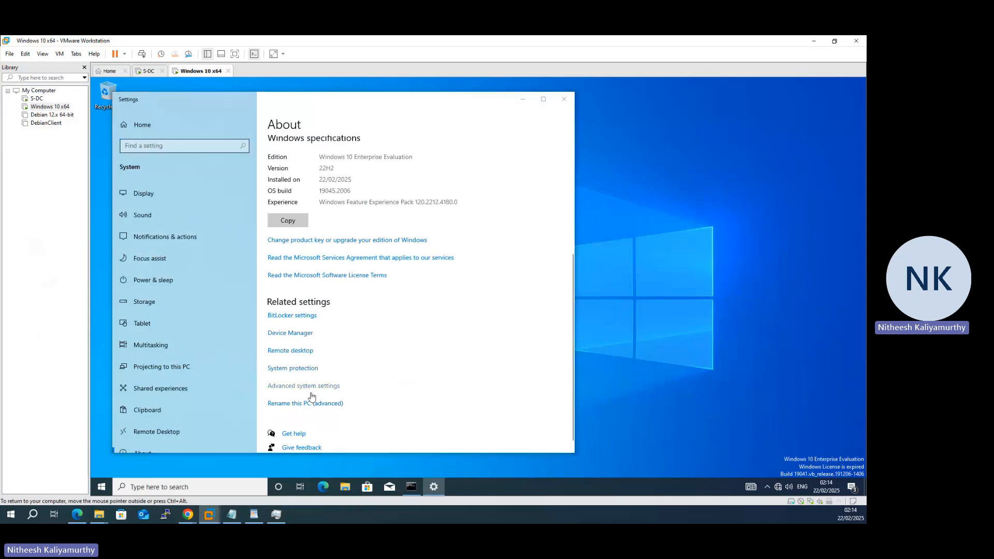
pyautogui.click(181, 147)
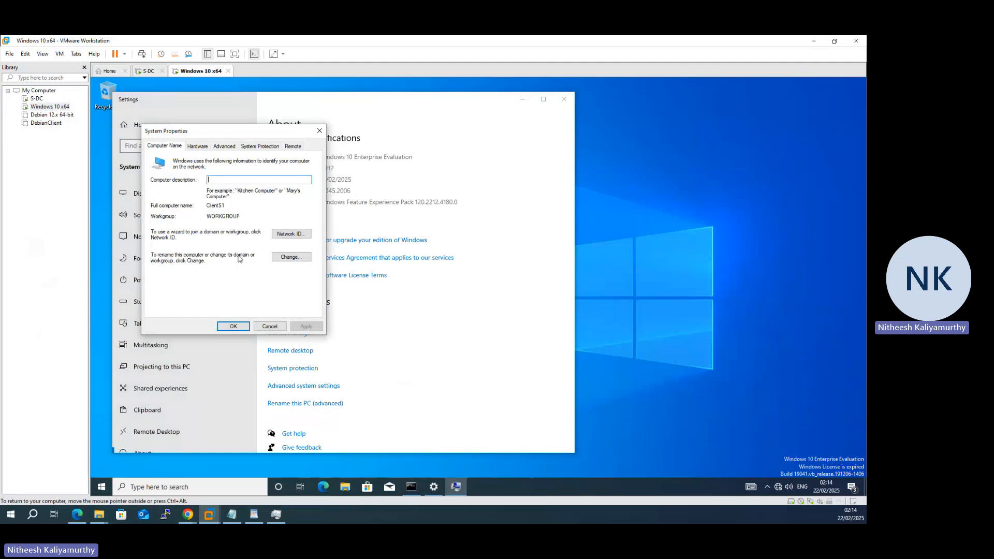
# Step: Switch membership from workgroup to the domain and authenticate with the Administrator credentials
pyautogui.click(289, 260)
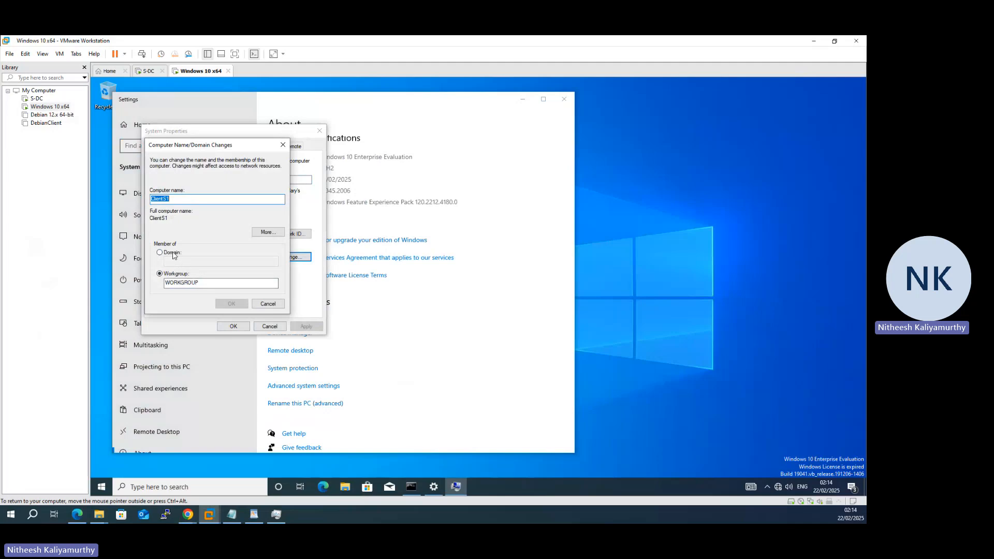
pyautogui.click(160, 253)
pyautogui.click(183, 262)
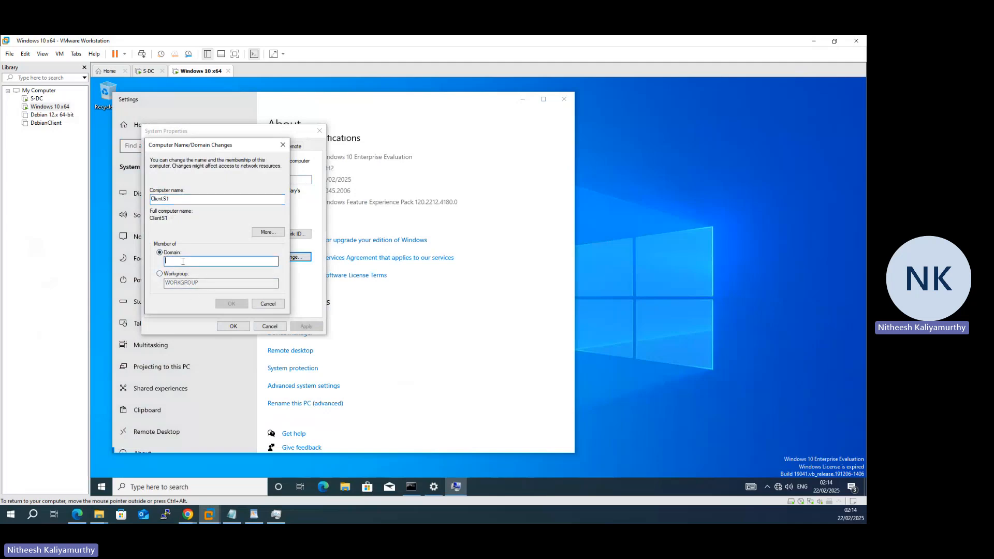
pyautogui.write('nitheesh.acca')
pyautogui.click(236, 304)
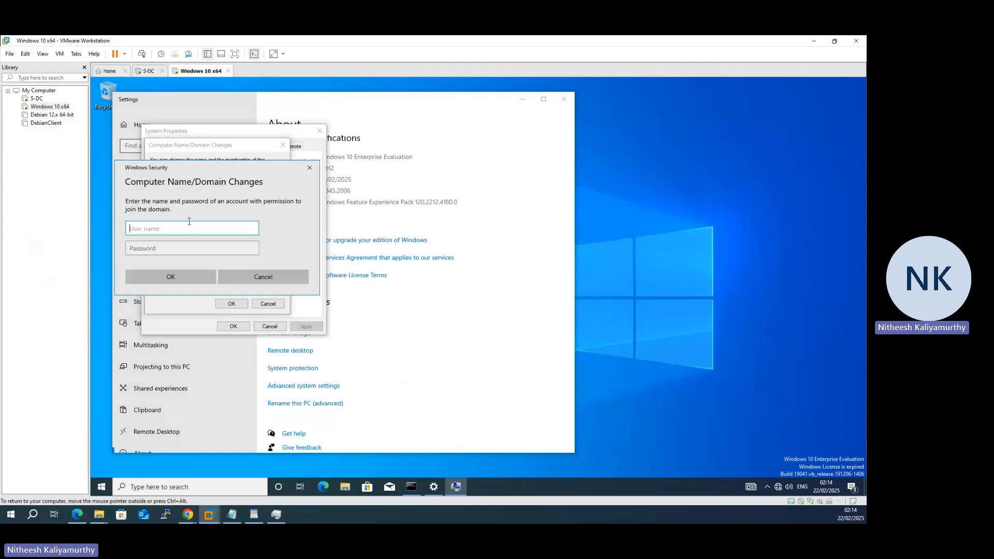
pyautogui.write('Administrator')
pyautogui.press('Tab')
pyautogui.write('********')
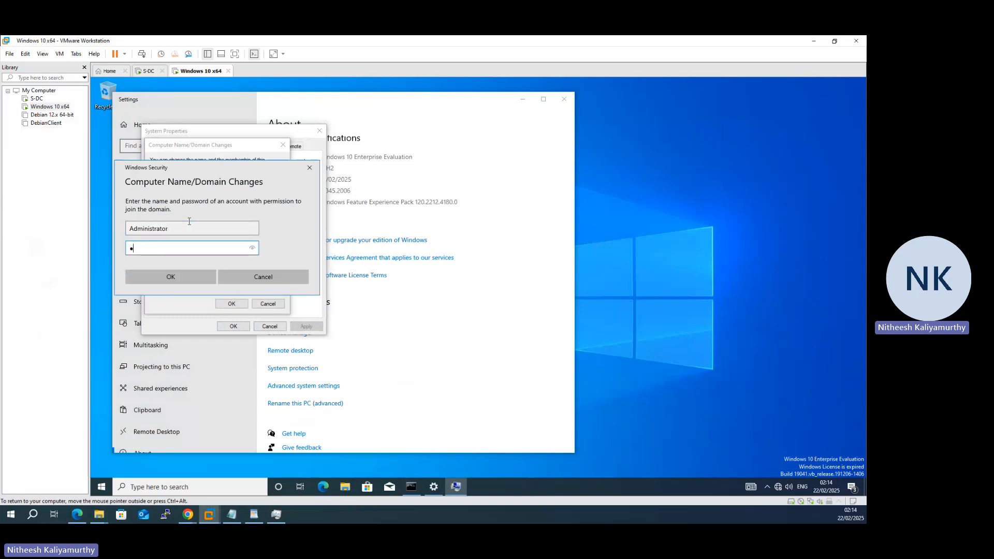
pyautogui.press('capslock')
pyautogui.write('****')
pyautogui.click(187, 278)
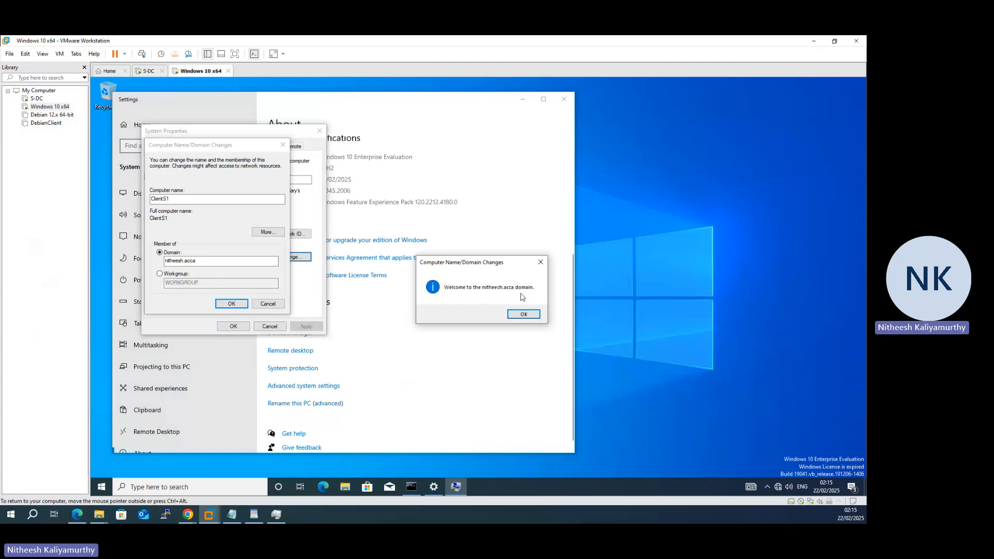
# Step: Acknowledge the domain welcome and restart notices, then restart ClientS1 now
pyautogui.click(534, 317)
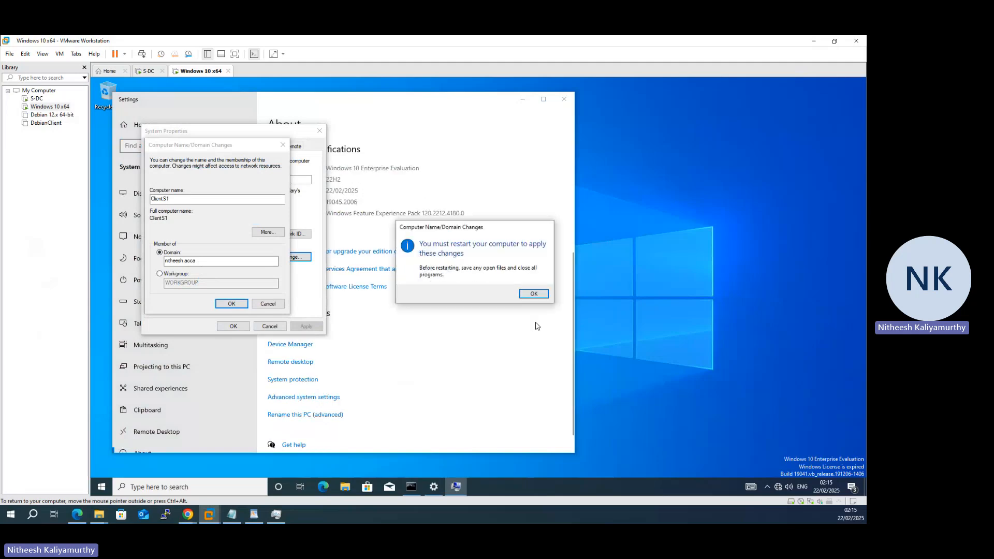
pyautogui.click(534, 294)
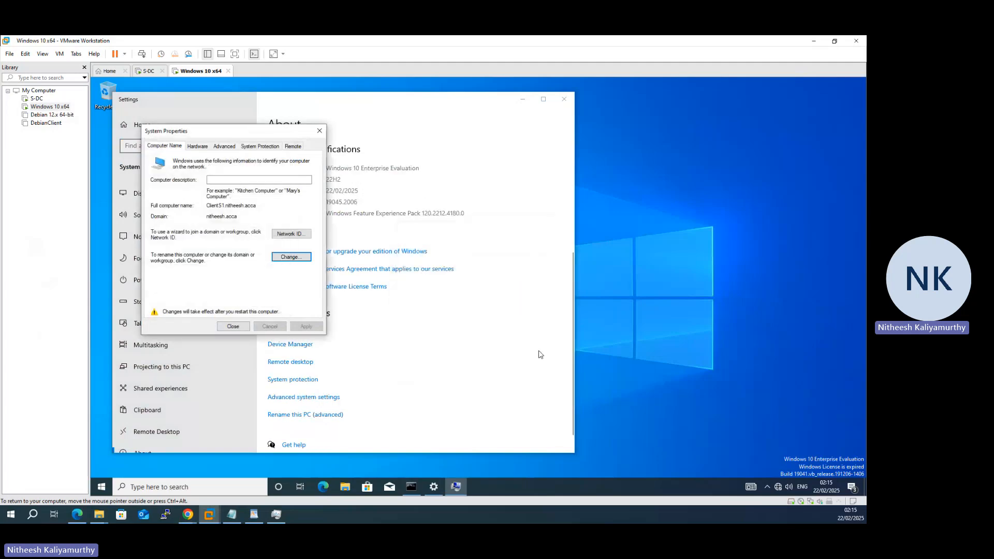
pyautogui.click(233, 326)
pyautogui.click(495, 290)
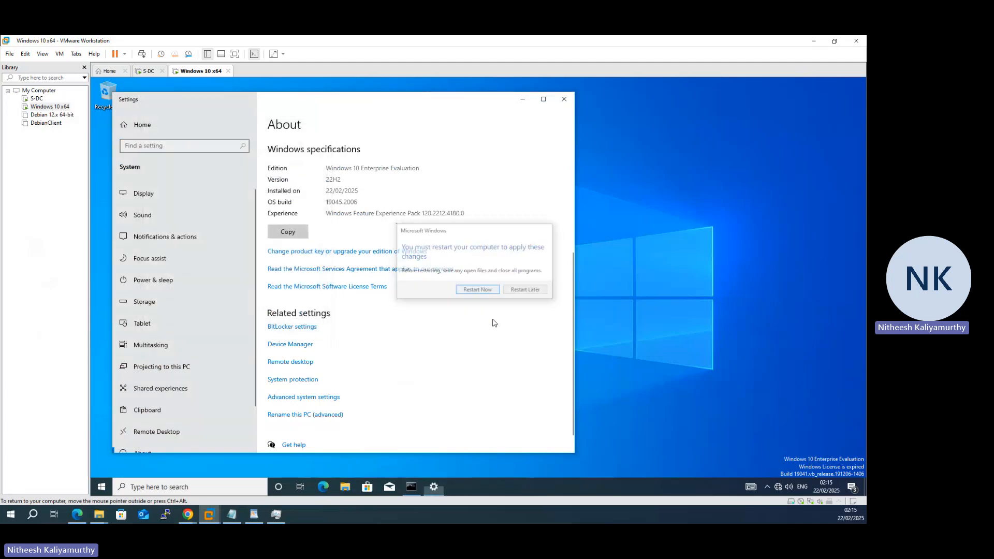
pyautogui.click(148, 71)
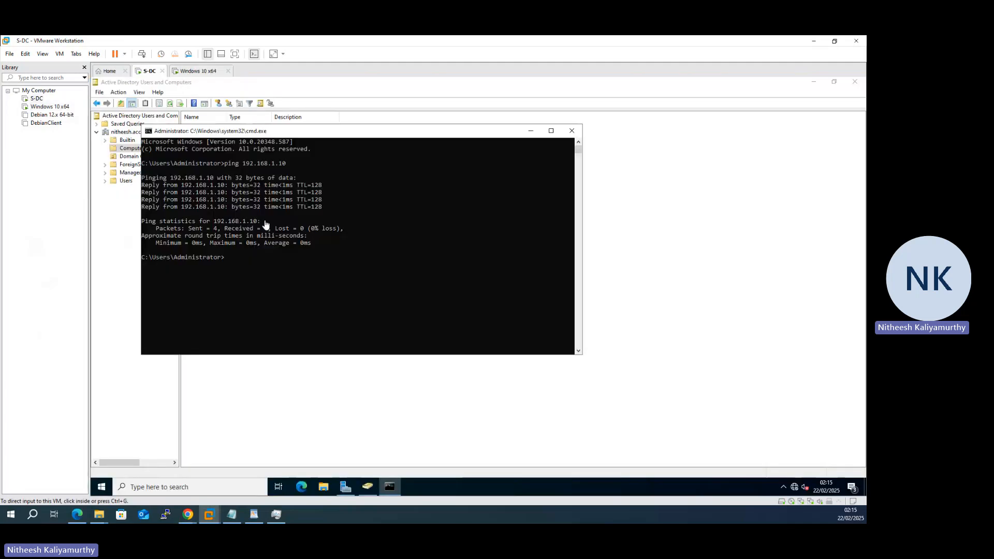
# Step: Minimize the command prompt and refresh the Computers container until CLIENTS1 appears, then select it
pyautogui.click(531, 131)
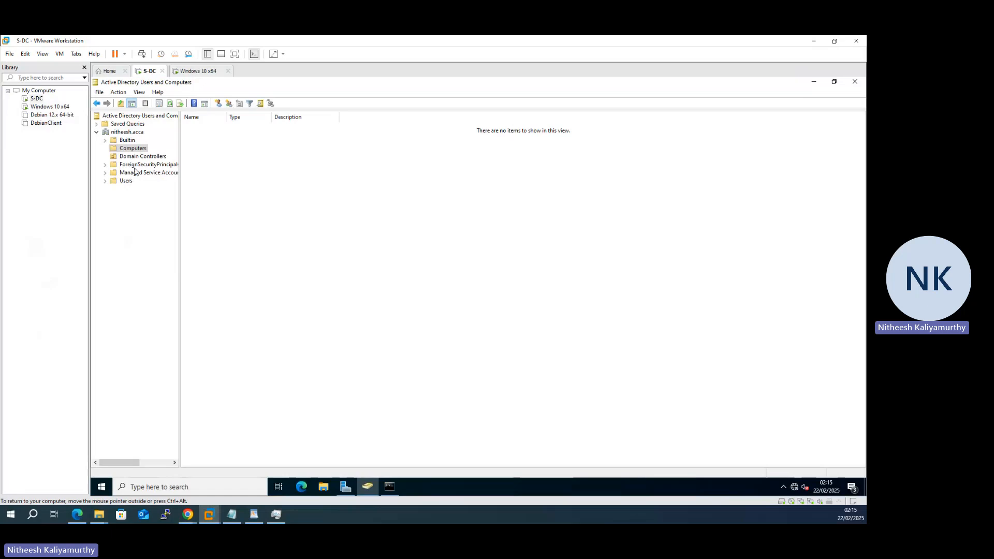
pyautogui.rightClick(278, 203)
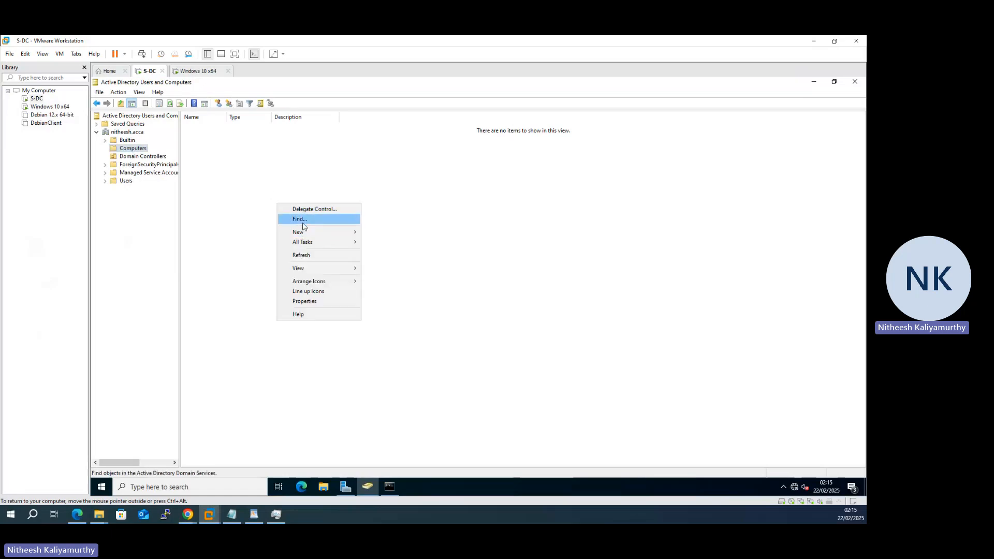
pyautogui.click(317, 256)
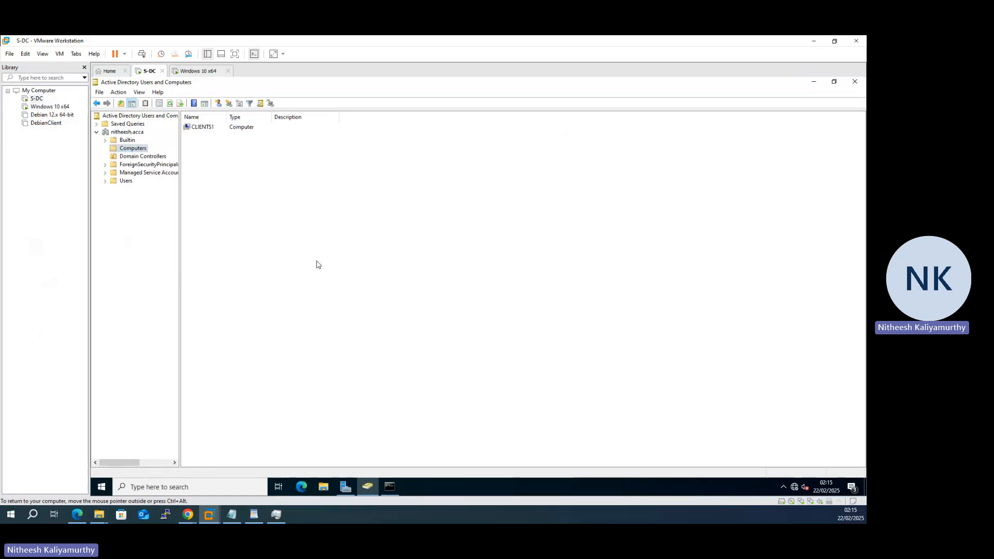
pyautogui.rightClick(231, 208)
pyautogui.click(262, 256)
pyautogui.click(206, 129)
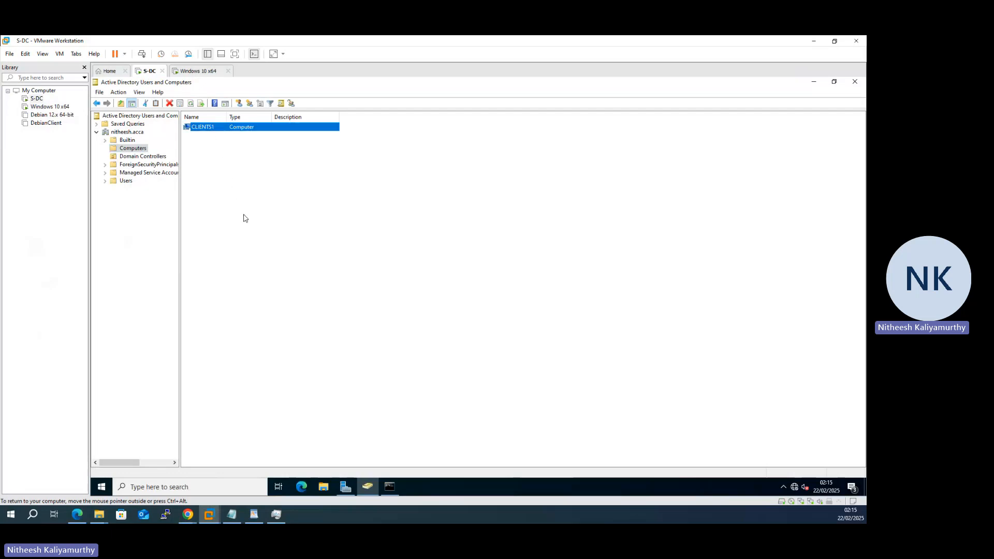
# Step: Open CLIENTS1's properties, review its Operating System through Dial-in tabs, and close the dialog
pyautogui.doubleClick(210, 130)
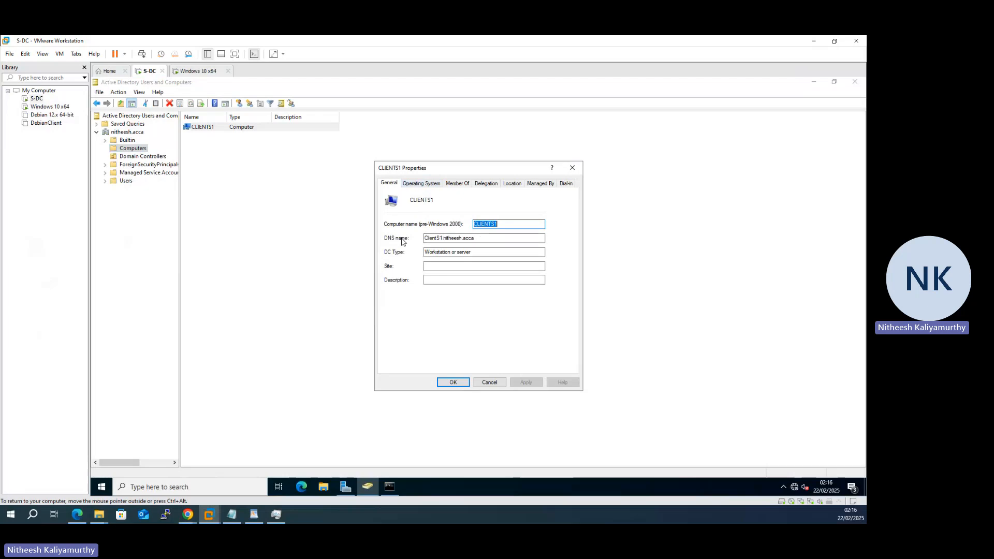
pyautogui.click(421, 183)
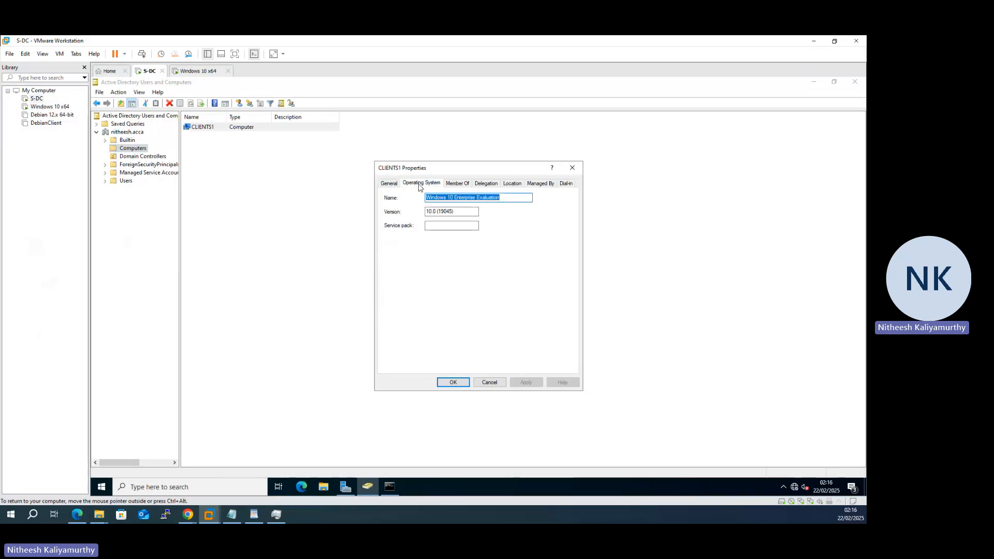
pyautogui.click(459, 184)
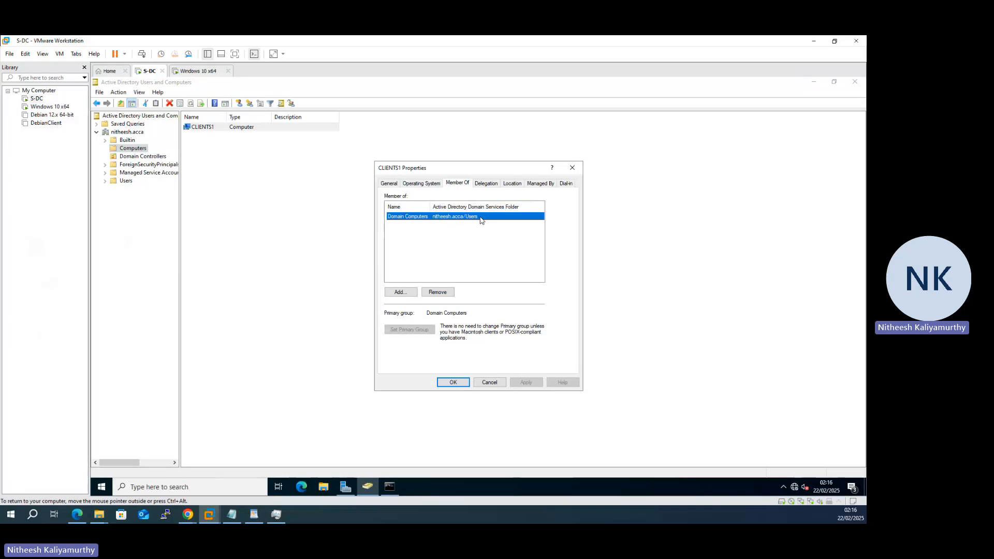
pyautogui.click(487, 190)
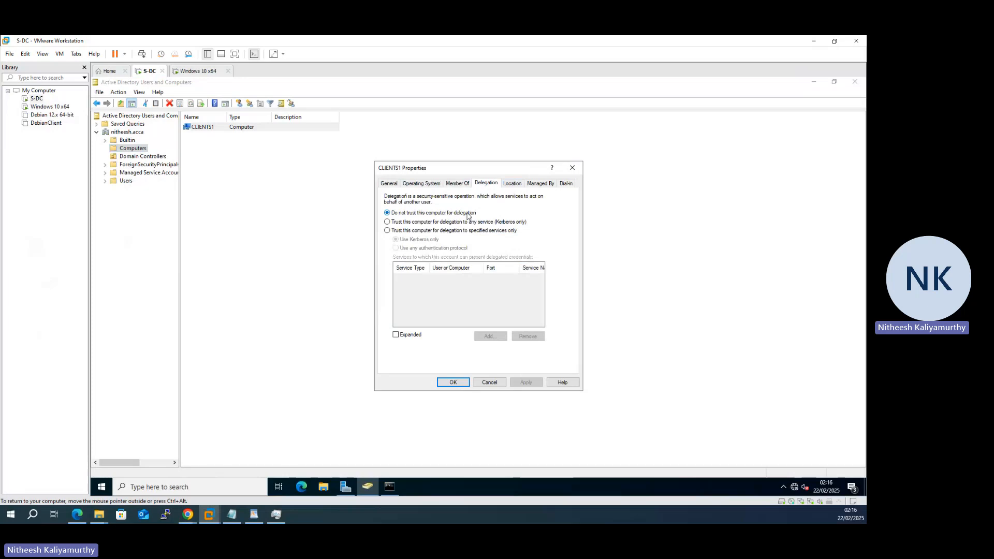
pyautogui.click(511, 186)
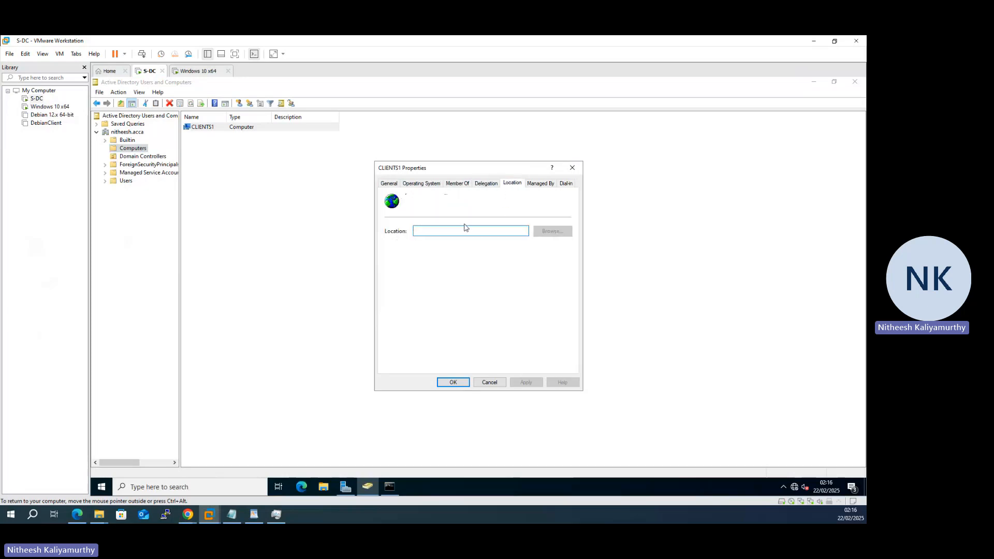
pyautogui.click(536, 186)
pyautogui.click(566, 185)
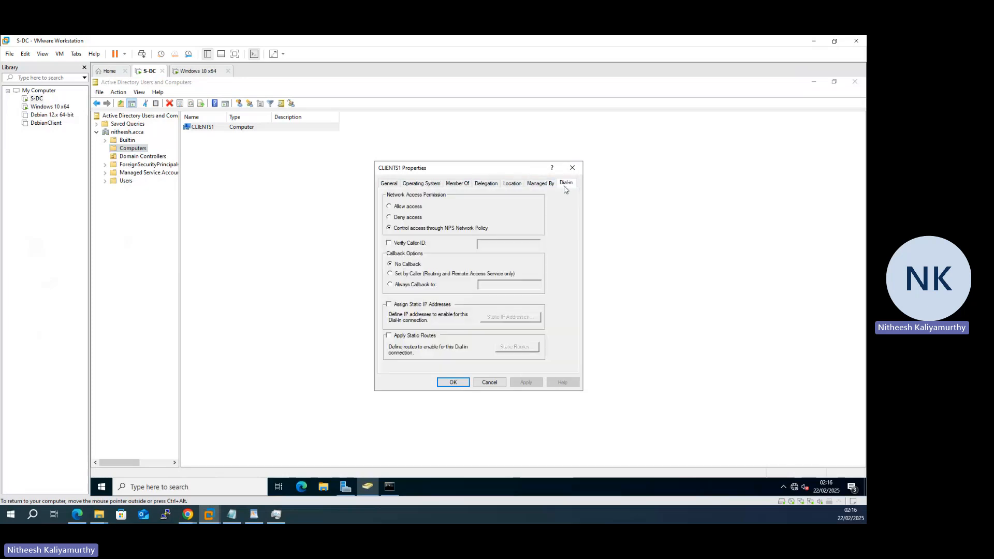
pyautogui.click(572, 170)
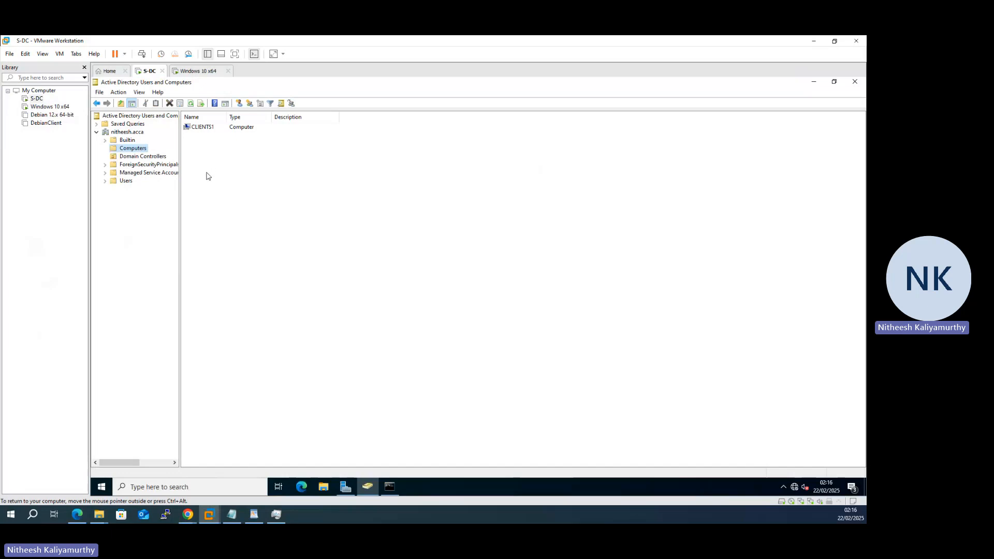
# Step: Show the Users container and choose New > User from the results pane's context menu
pyautogui.click(125, 182)
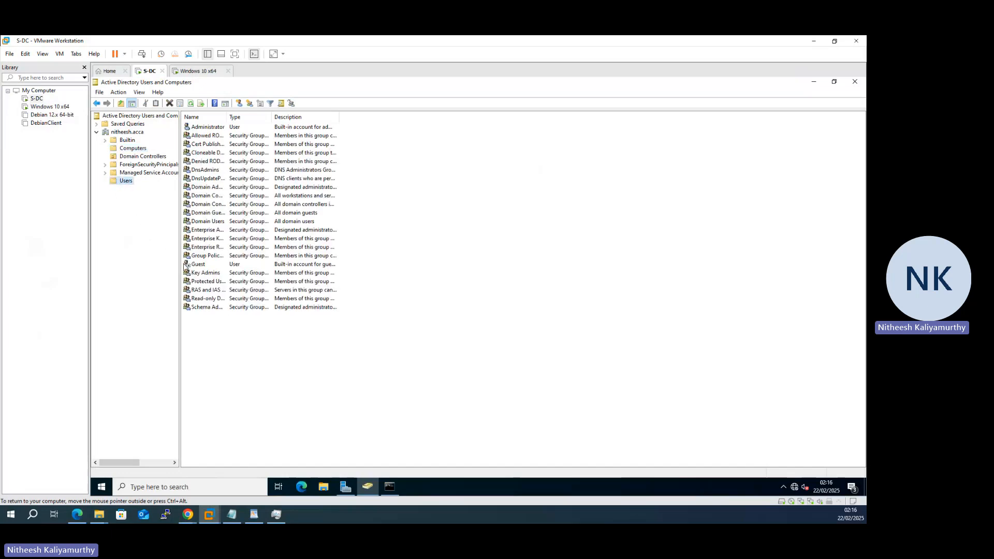
pyautogui.click(206, 127)
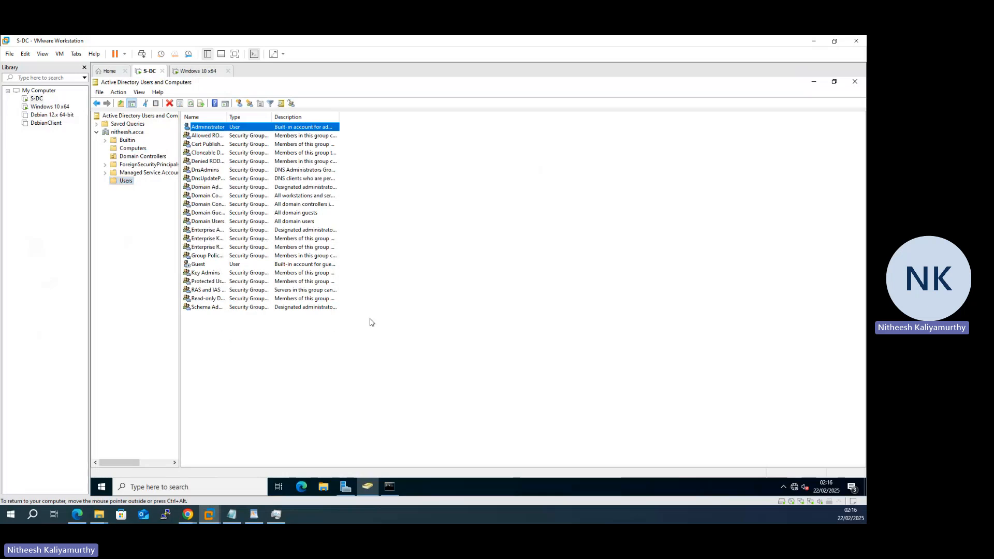
pyautogui.rightClick(399, 268)
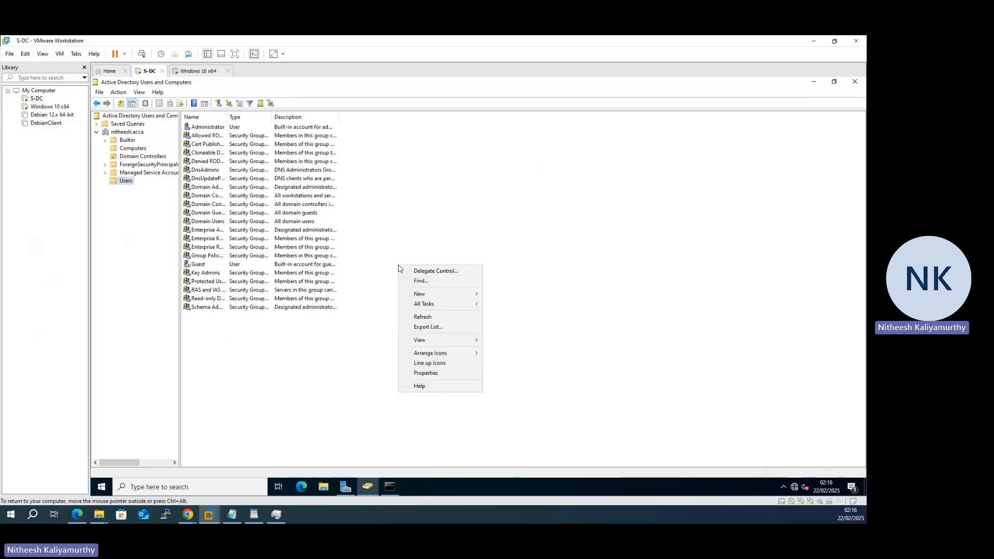
pyautogui.moveTo(428, 296)
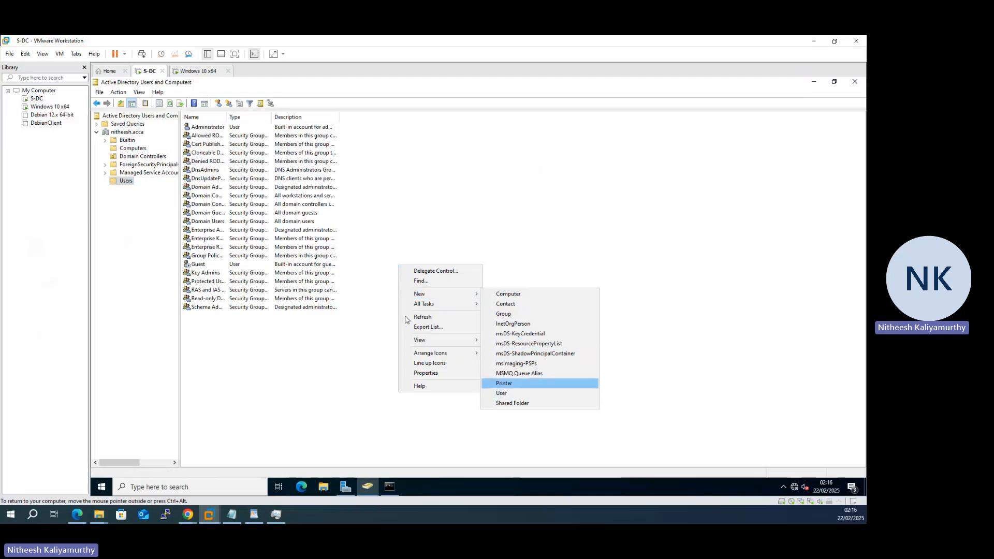
pyautogui.rightClick(253, 334)
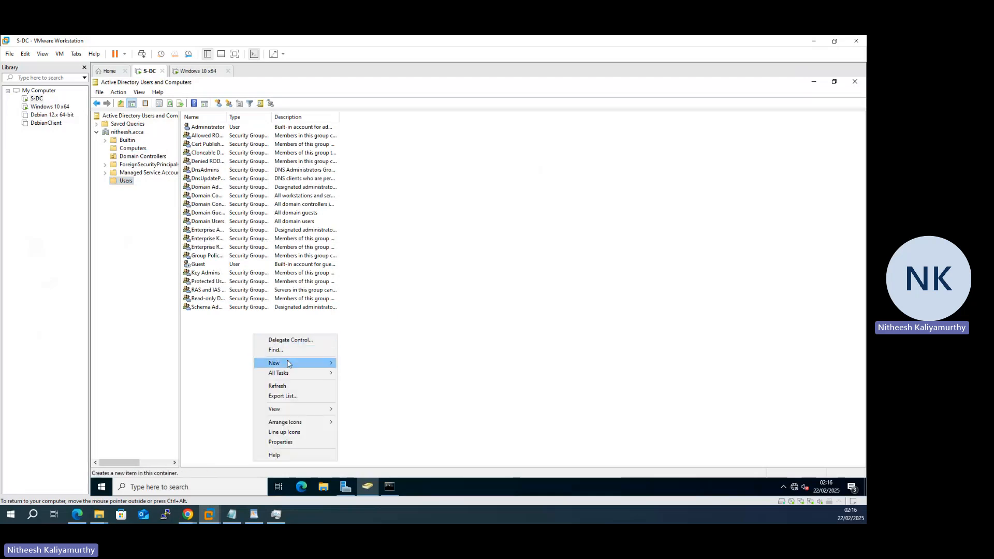
pyautogui.moveTo(288, 364)
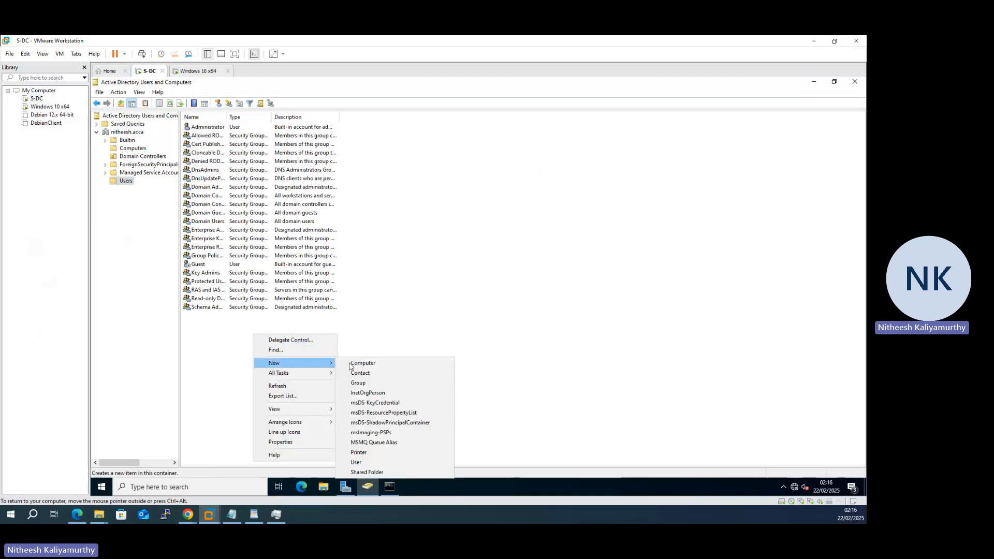
pyautogui.click(394, 462)
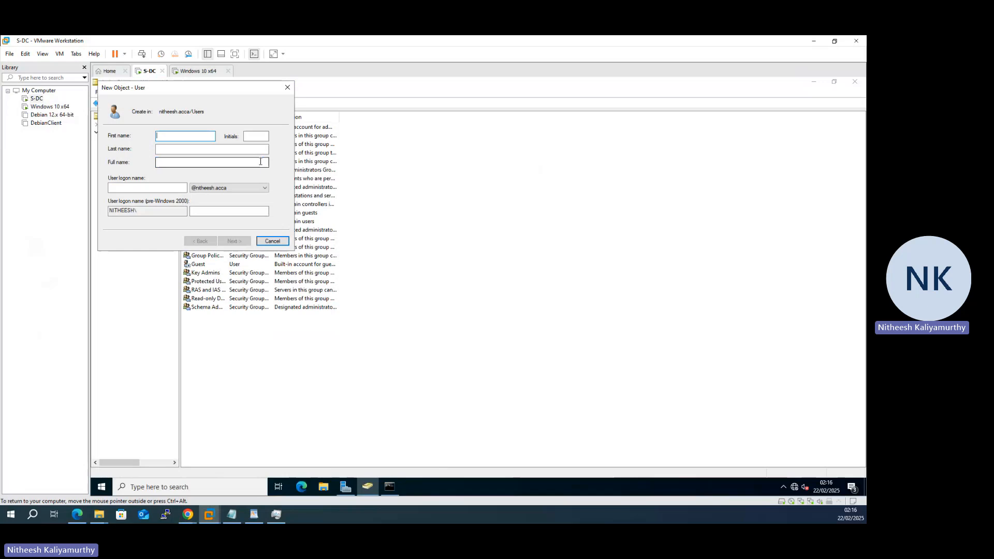
# Step: Enter the new user's first name, last name and logon name, then continue
pyautogui.click(201, 152)
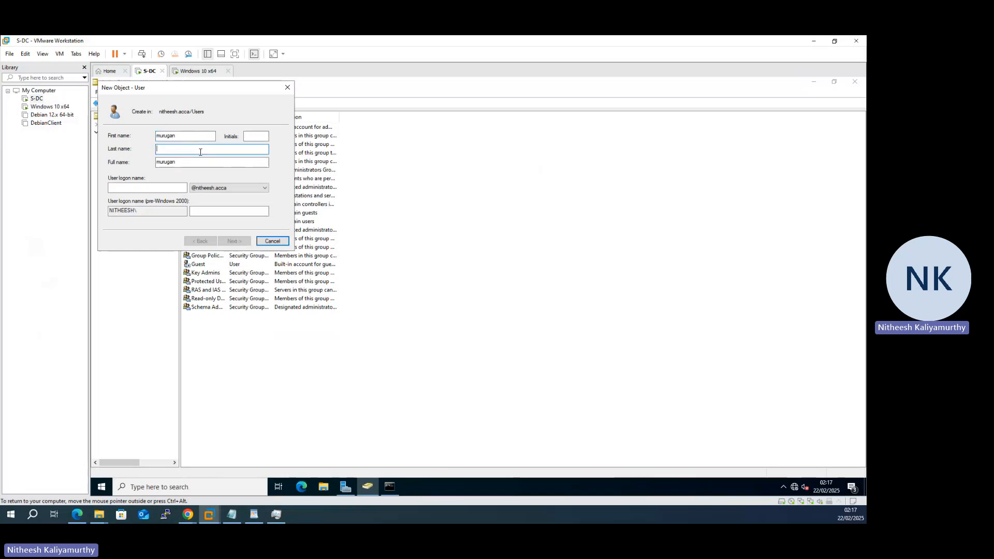
pyautogui.click(149, 187)
pyautogui.write('murugan')
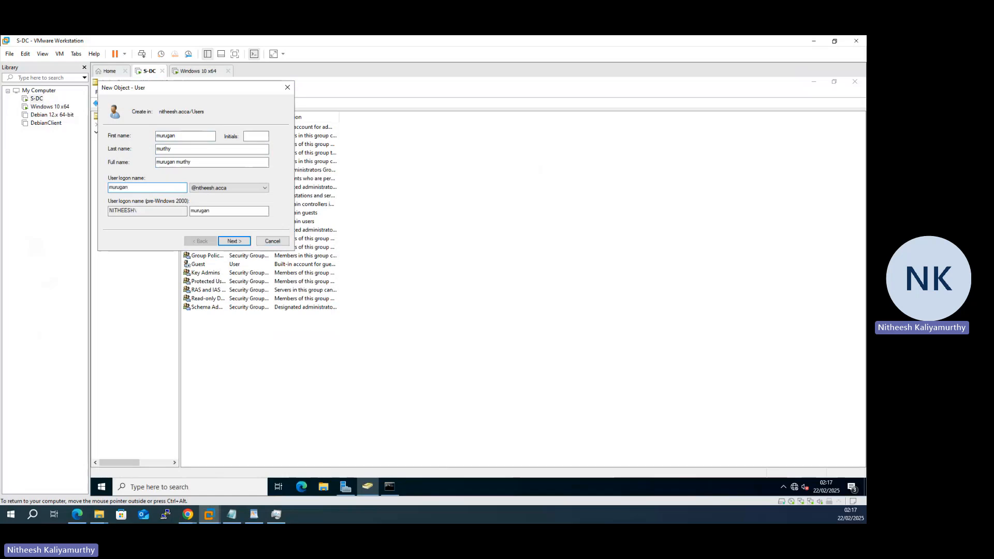
pyautogui.click(231, 241)
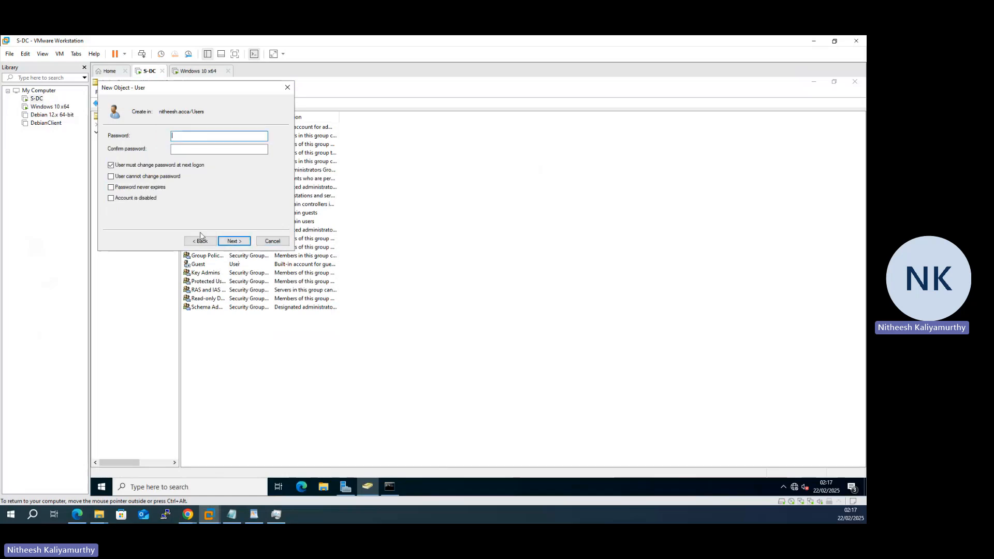
# Step: Set and confirm the password with Password never expires ticked, finish, and select the new user
pyautogui.write('****')
pyautogui.press('Tab')
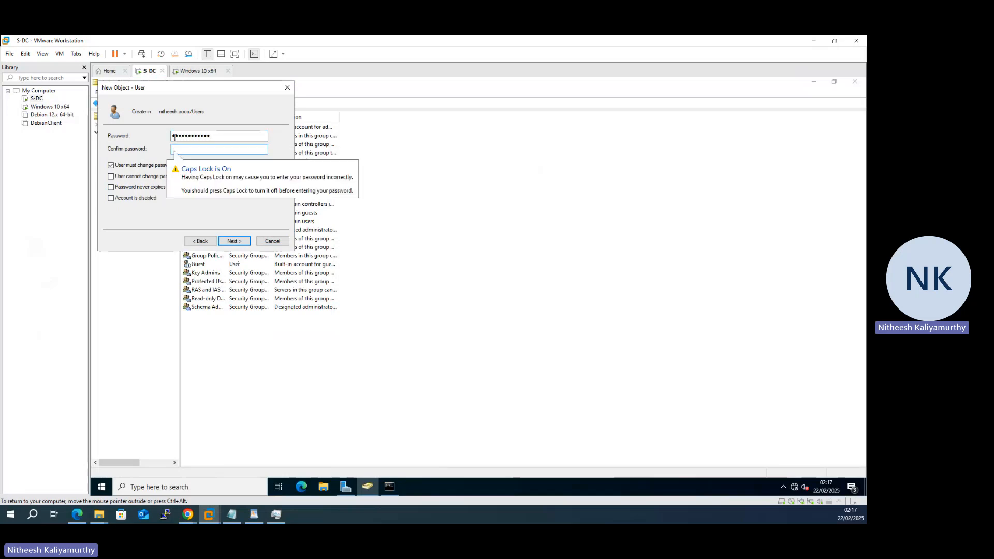
pyautogui.write('*******')
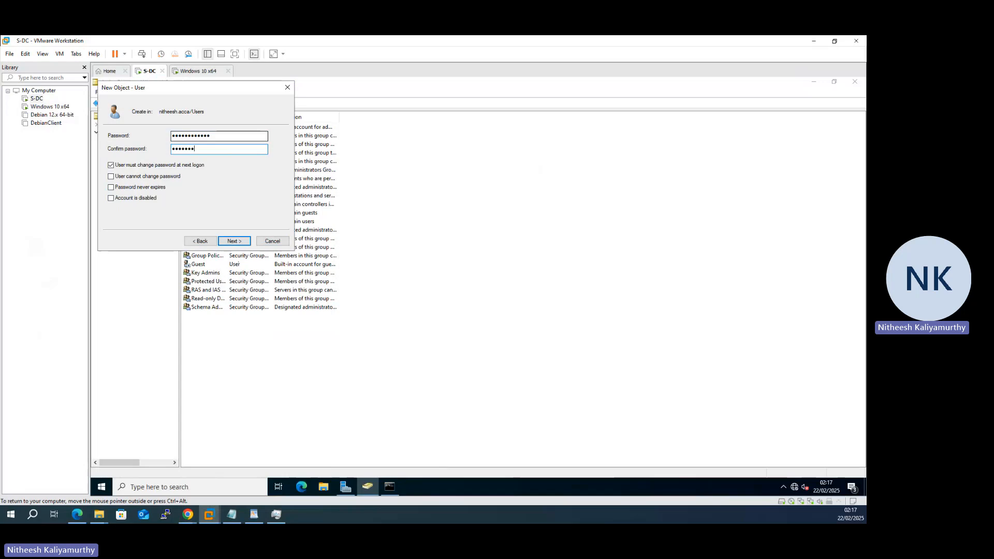
pyautogui.write('*')
pyautogui.press('Tab')
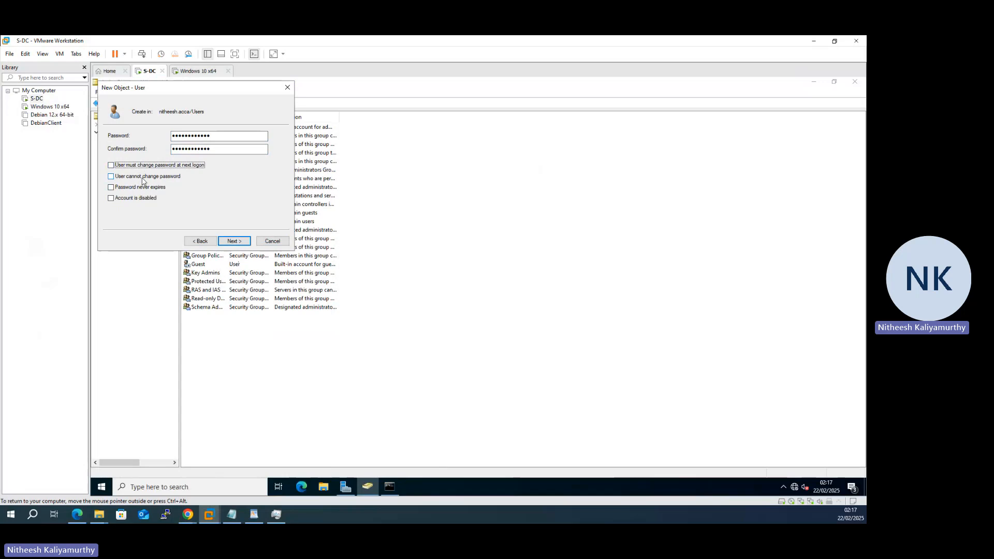
pyautogui.click(140, 188)
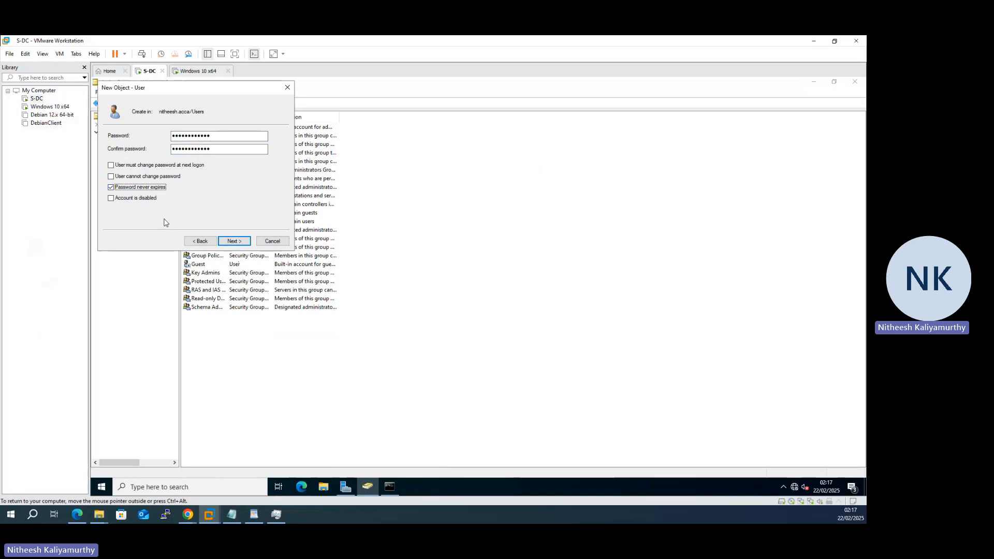
pyautogui.click(232, 242)
pyautogui.click(233, 241)
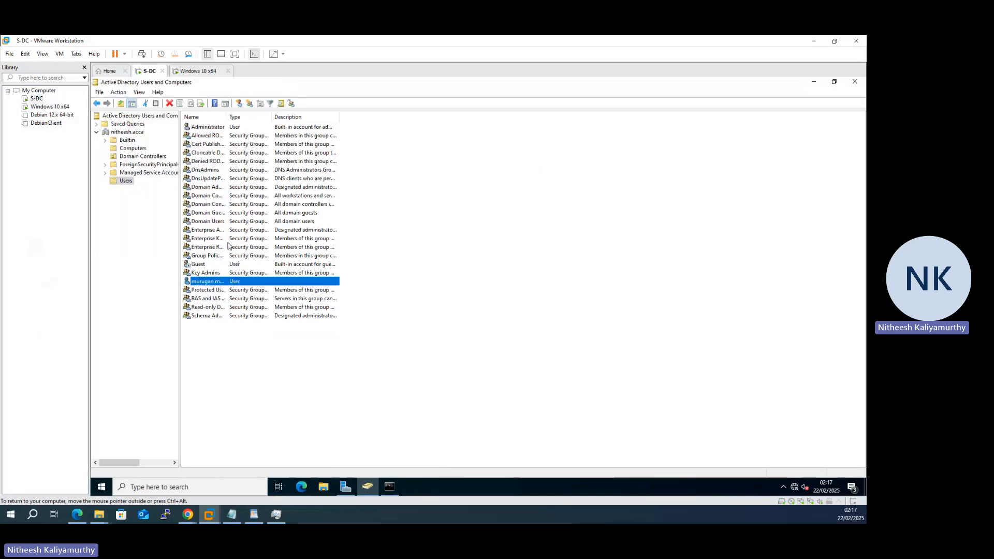
pyautogui.click(262, 366)
# Step: Open the new user's properties and browse its Address, Account, Profile, Telephones and Member Of tabs
pyautogui.click(214, 284)
pyautogui.rightClick(216, 284)
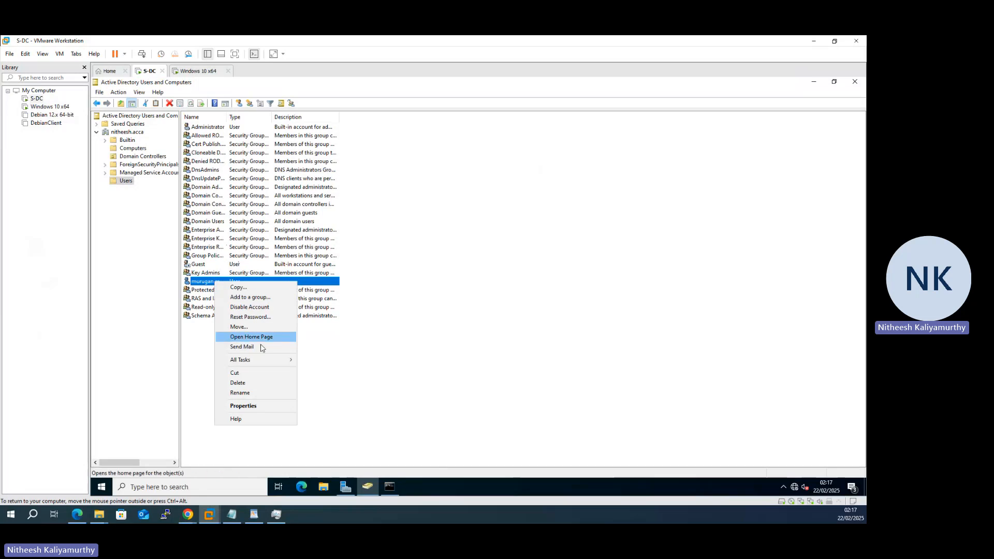
pyautogui.click(276, 411)
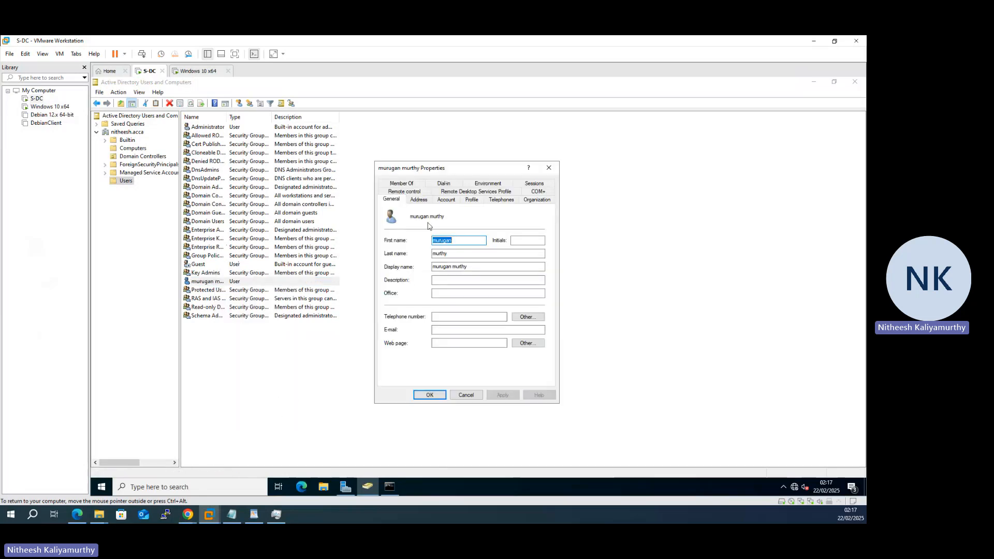
pyautogui.click(419, 201)
pyautogui.click(445, 201)
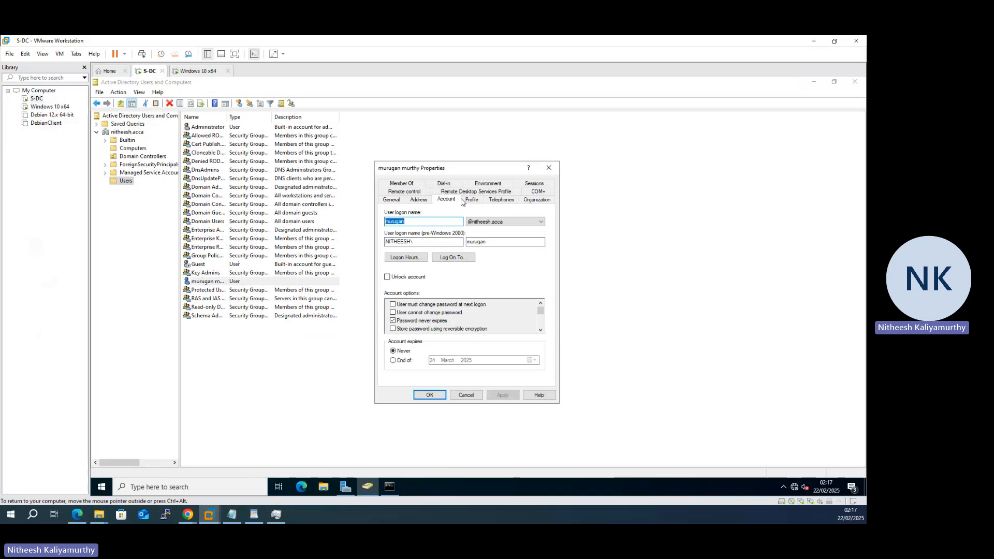
pyautogui.click(415, 224)
pyautogui.doubleClick(409, 223)
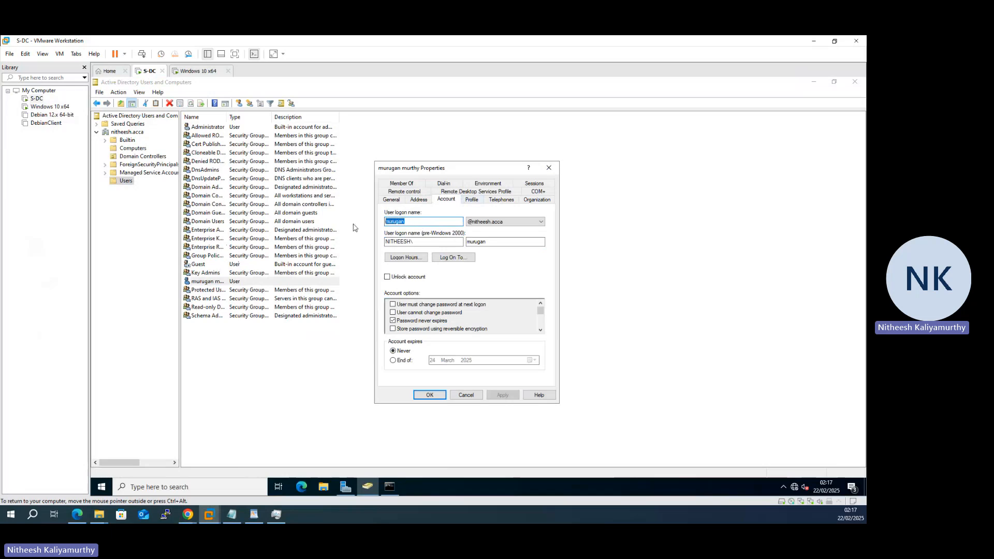
pyautogui.click(474, 201)
pyautogui.click(498, 201)
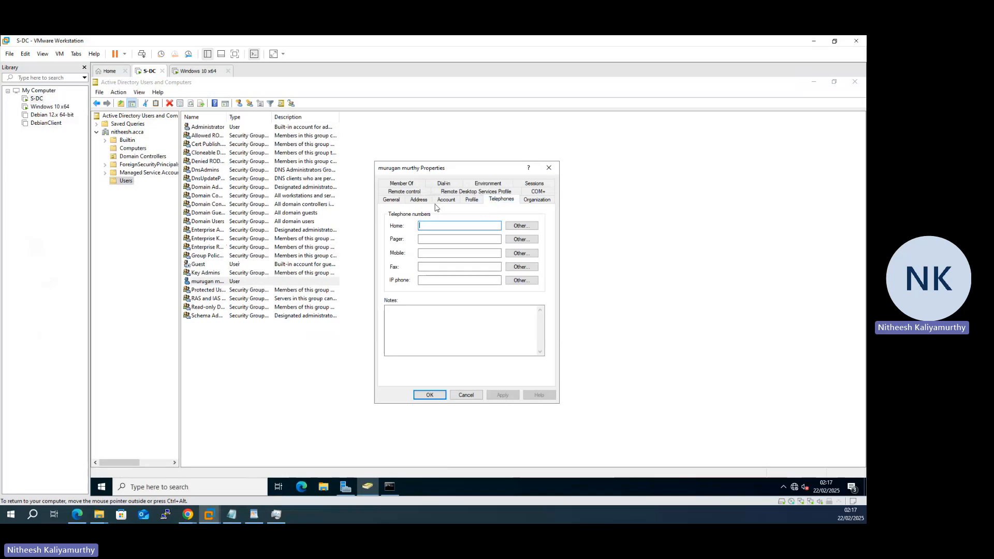
pyautogui.click(402, 186)
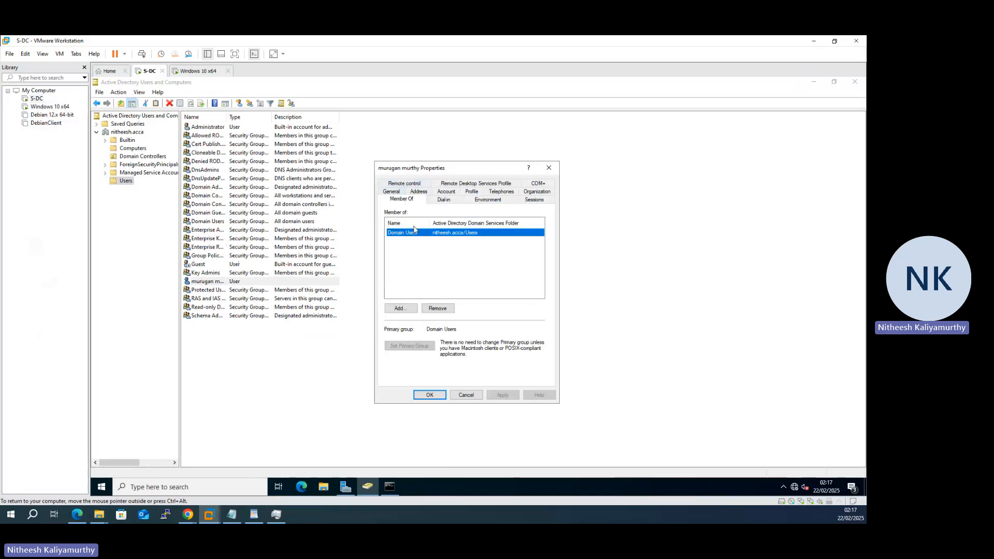
# Step: Add the Administrators group (resolved from 'admi') to the user's memberships, then apply and close
pyautogui.click(413, 307)
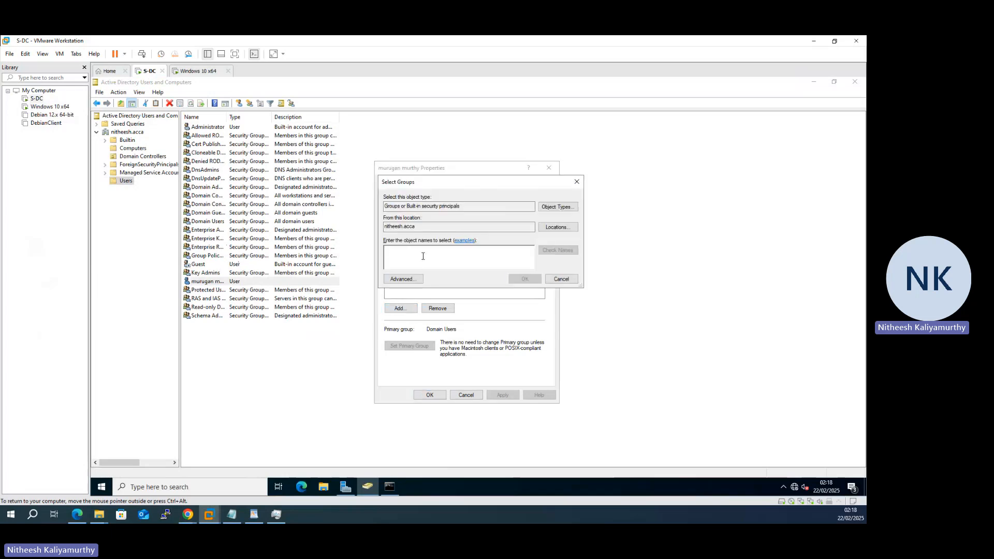
pyautogui.write('admi')
pyautogui.click(558, 252)
pyautogui.click(534, 281)
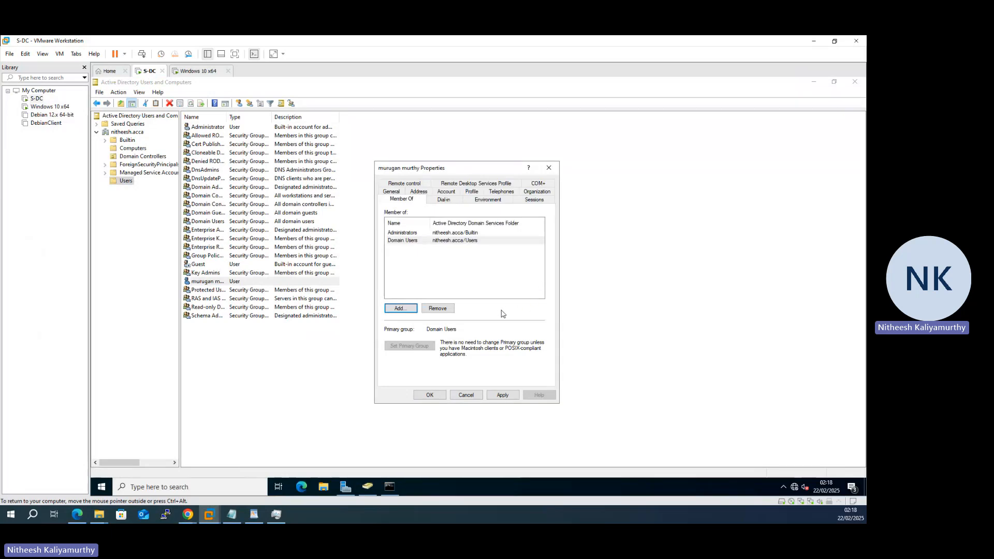
pyautogui.click(414, 233)
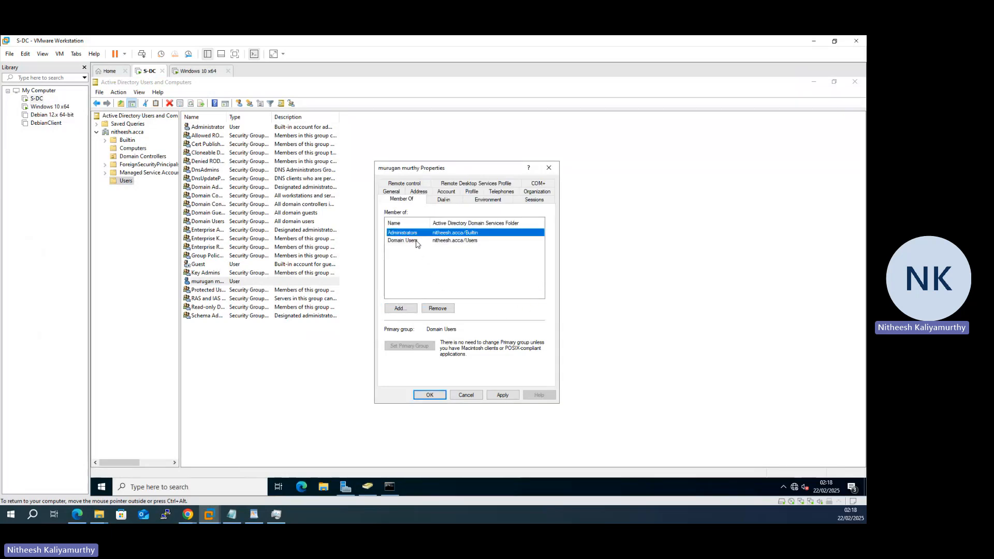
pyautogui.click(417, 241)
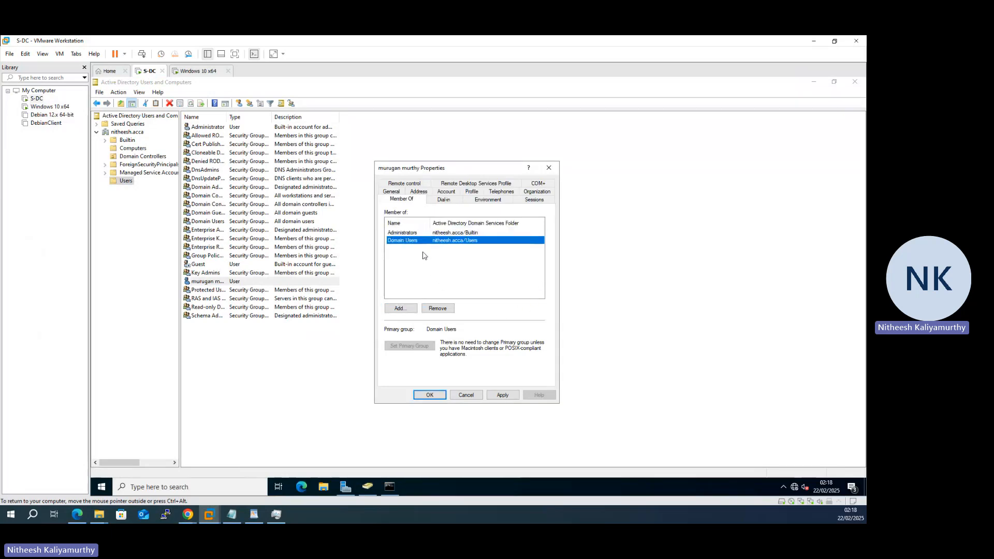
pyautogui.click(502, 395)
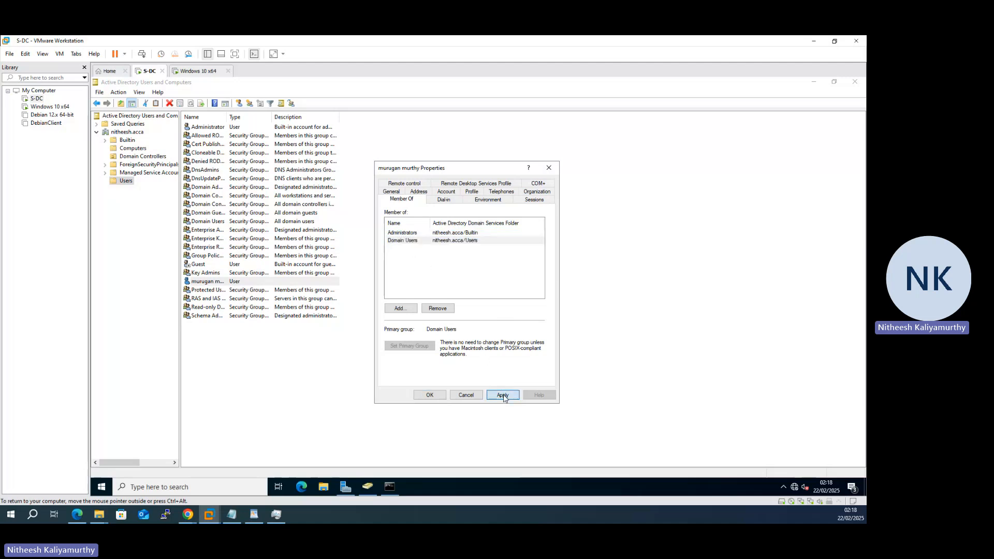
pyautogui.click(433, 396)
pyautogui.click(304, 359)
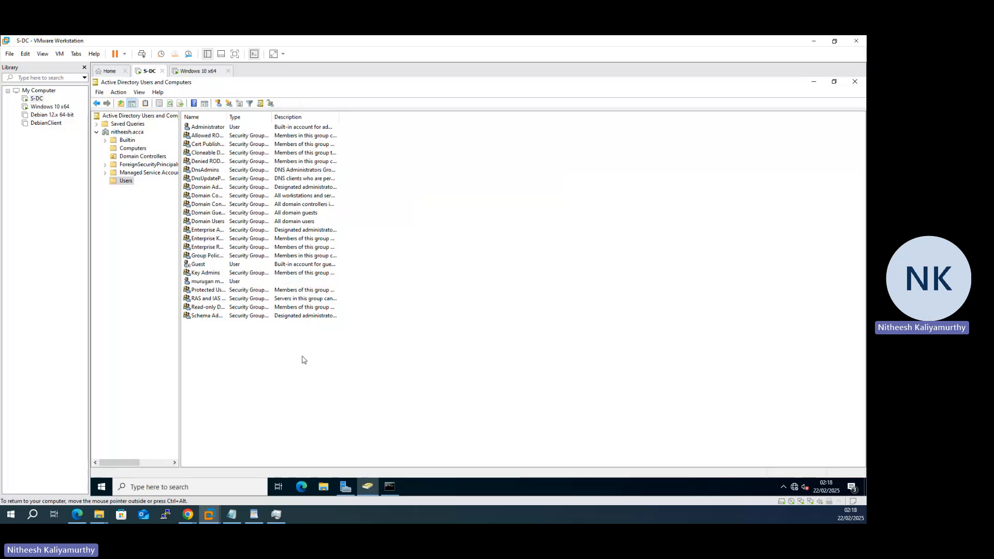
# Step: On the Windows 10 VM, sign in through Other user with the new domain user's name and password
pyautogui.click(200, 71)
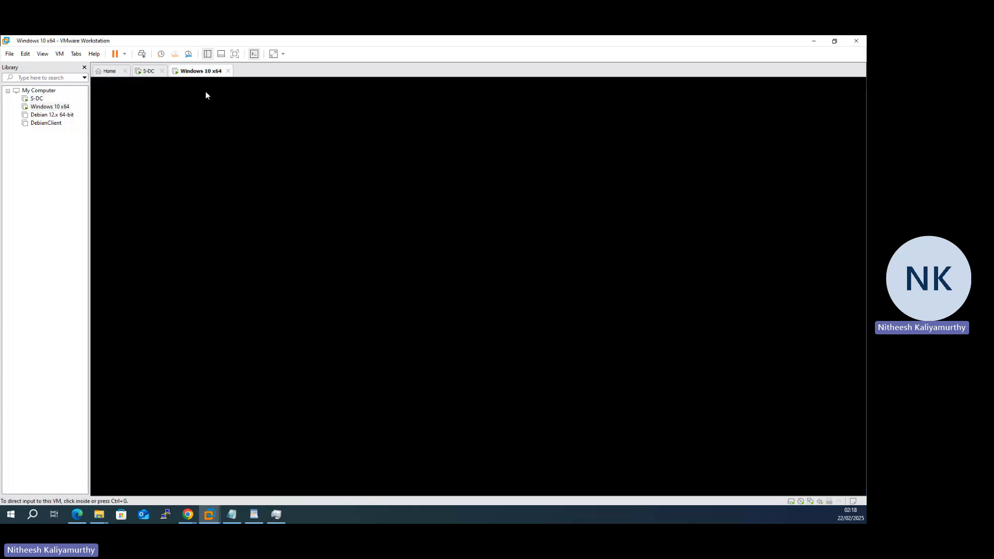
pyautogui.click(480, 272)
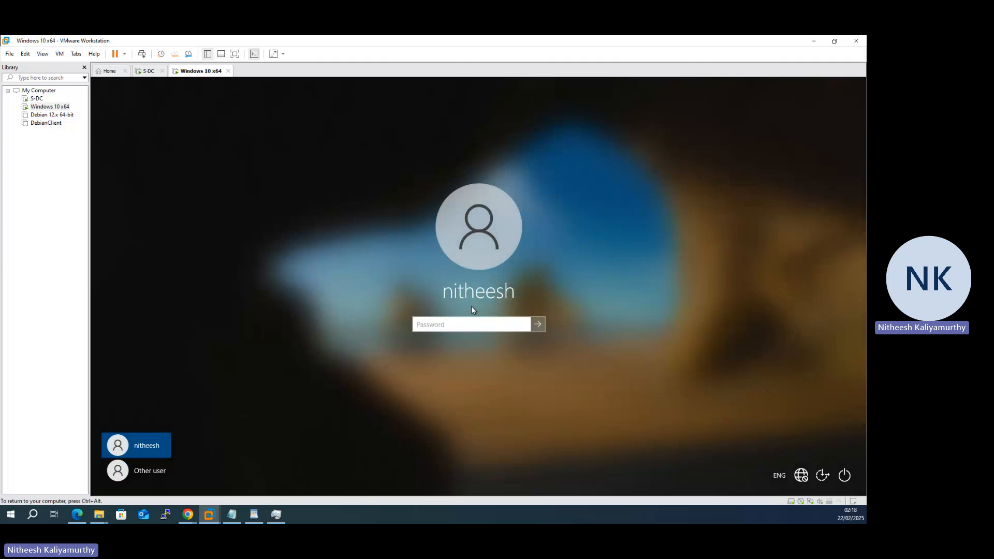
pyautogui.click(157, 474)
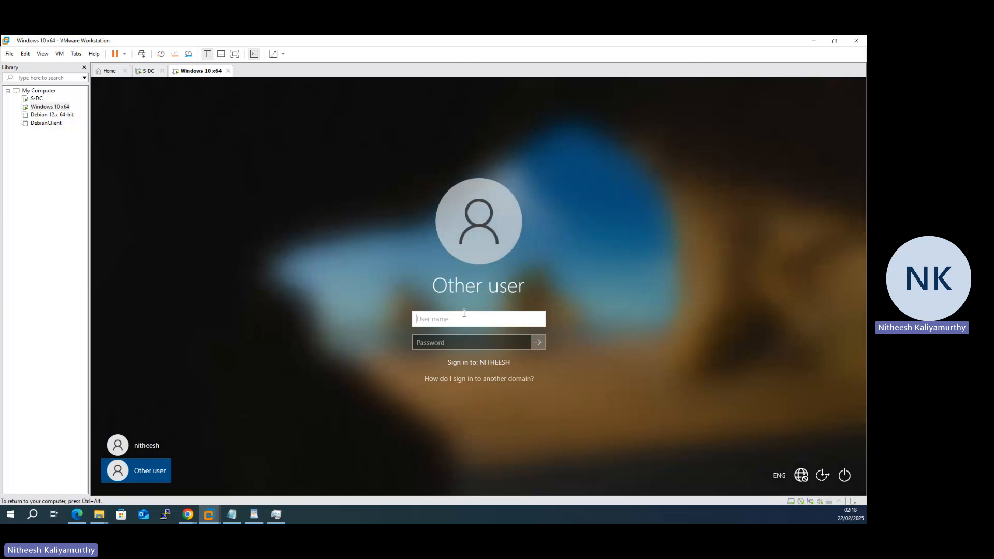
pyautogui.write('murugan')
pyautogui.press('Tab')
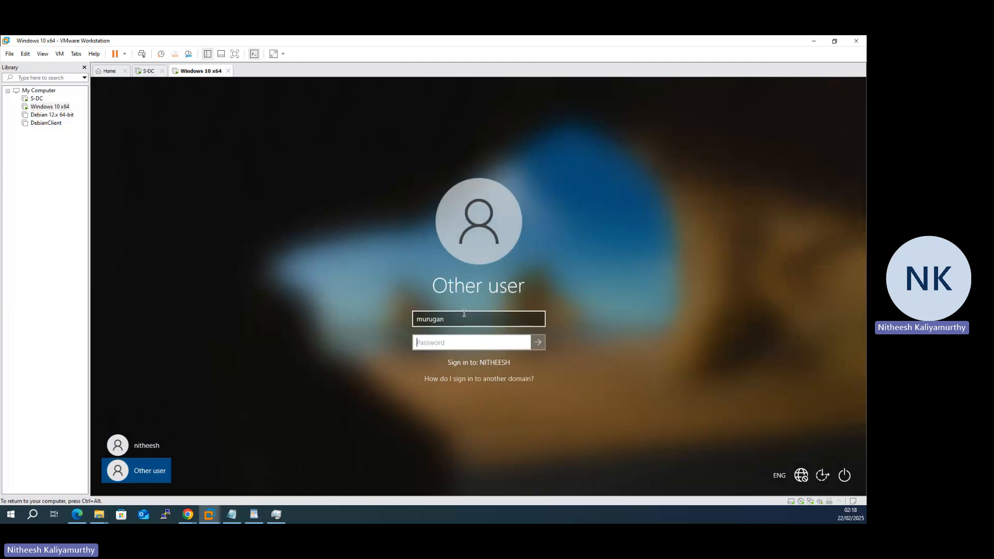
pyautogui.press('capslock')
pyautogui.write('●')
pyautogui.press('capslock')
pyautogui.write('●●●●●●')
pyautogui.press('capslock')
pyautogui.write('●')
pyautogui.press('capslock')
pyautogui.press('Return')
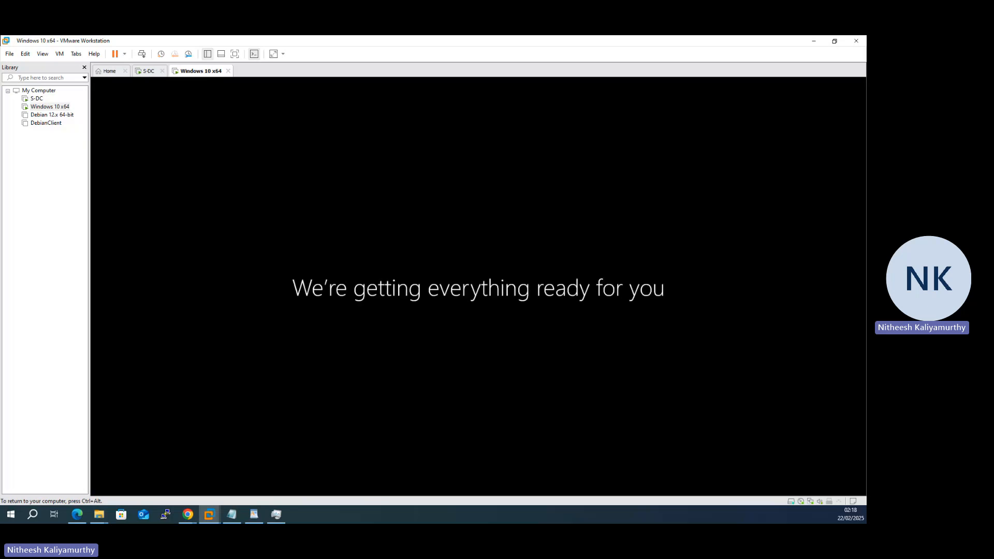
pyautogui.hotkey('ctrl', 'alt')
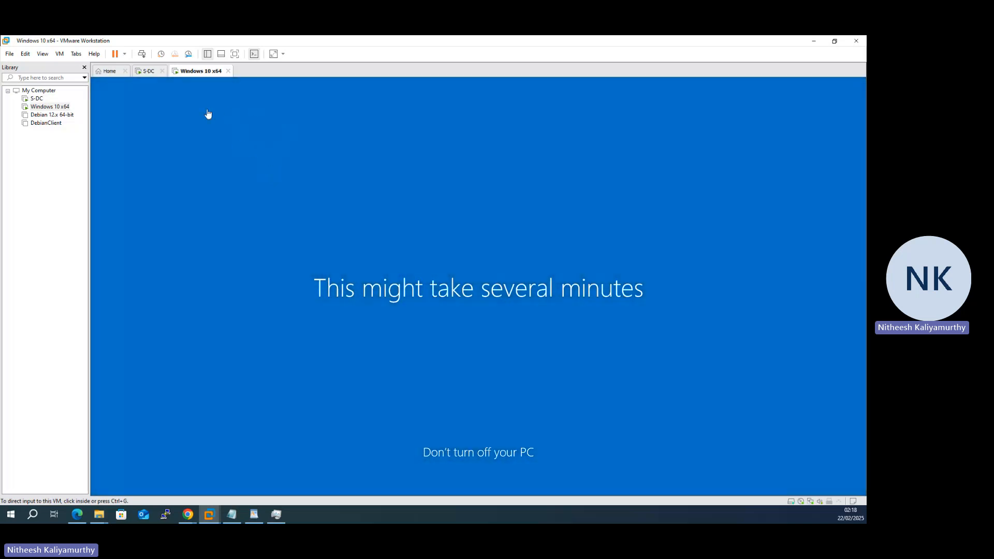
pyautogui.click(148, 72)
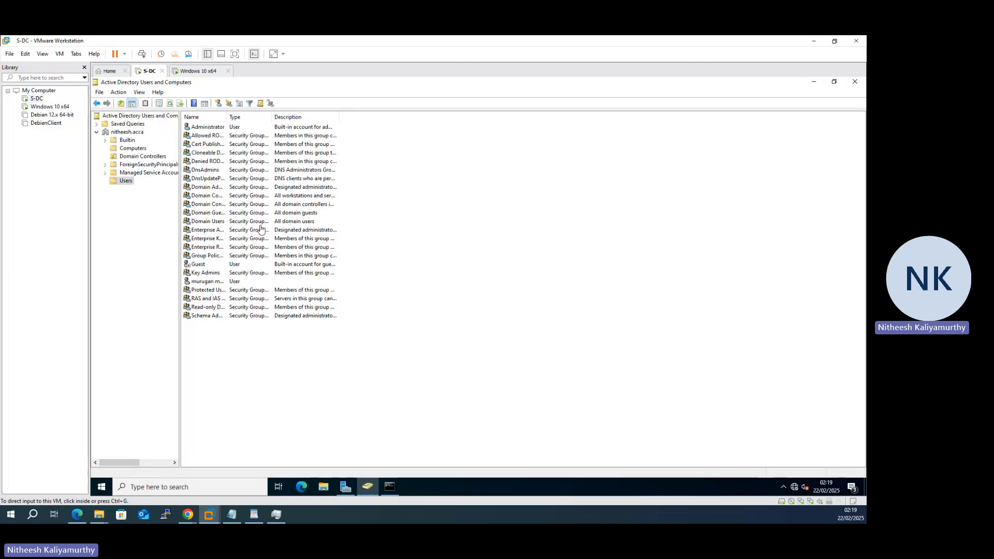
pyautogui.click(246, 354)
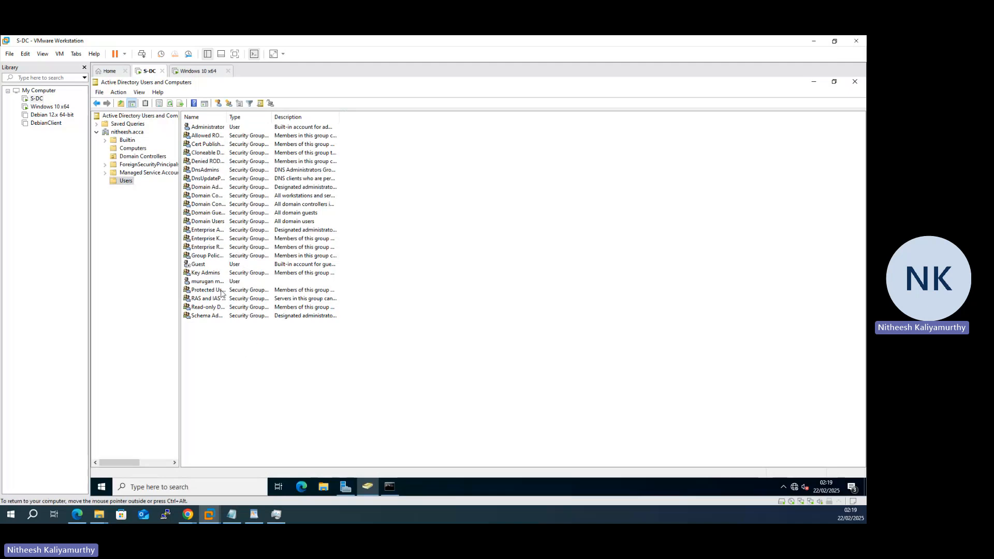
pyautogui.click(200, 71)
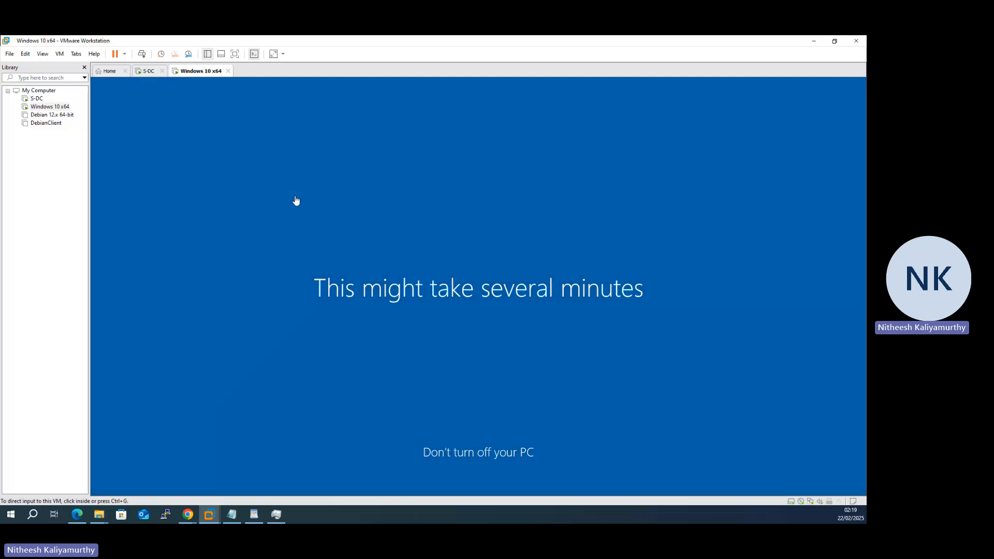
pyautogui.click(145, 71)
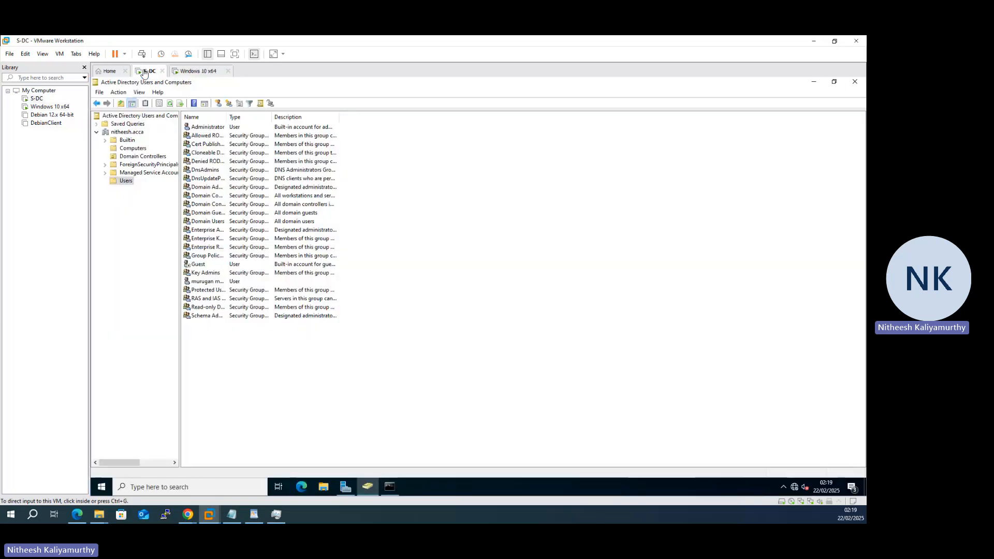
pyautogui.click(206, 284)
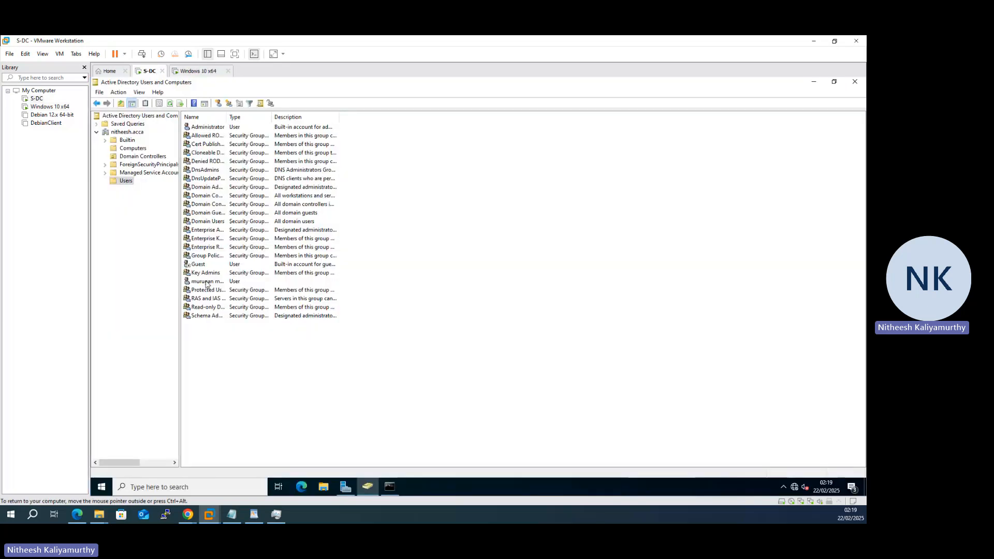
pyautogui.click(210, 283)
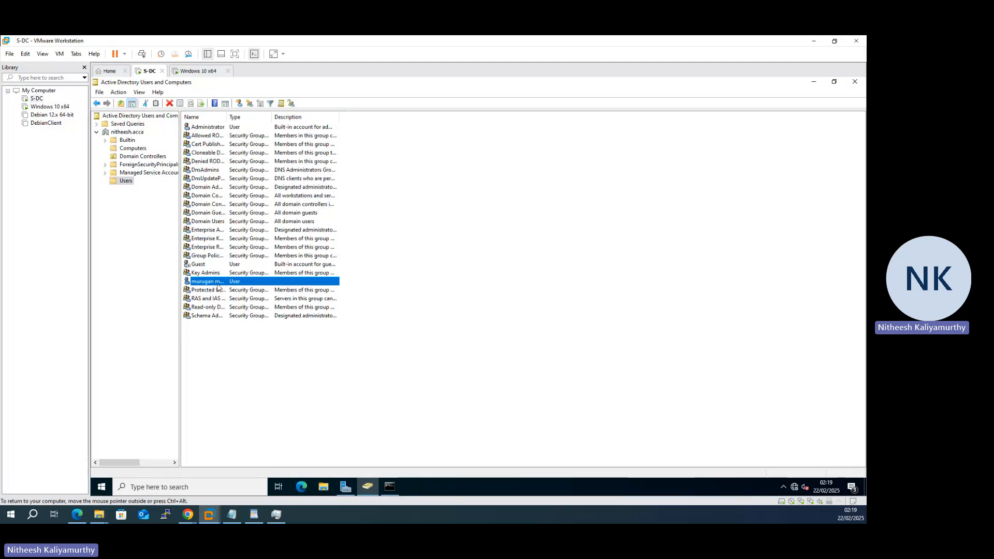
pyautogui.rightClick(217, 286)
pyautogui.click(257, 411)
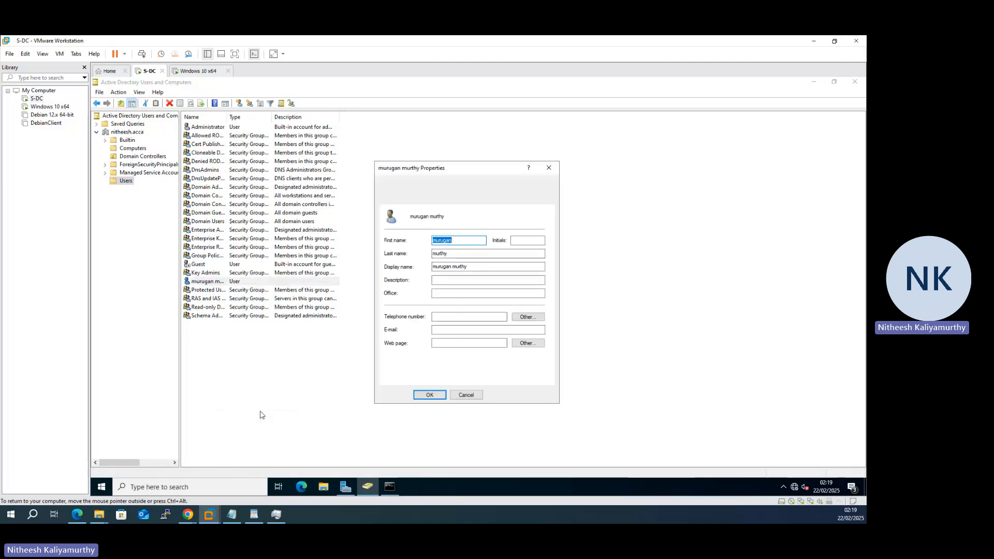
pyautogui.click(406, 191)
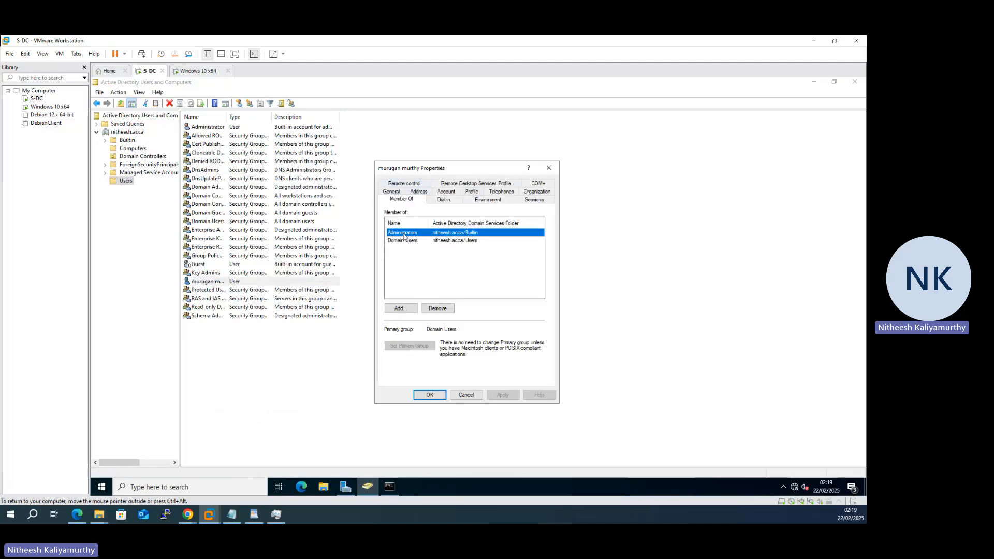
pyautogui.click(465, 395)
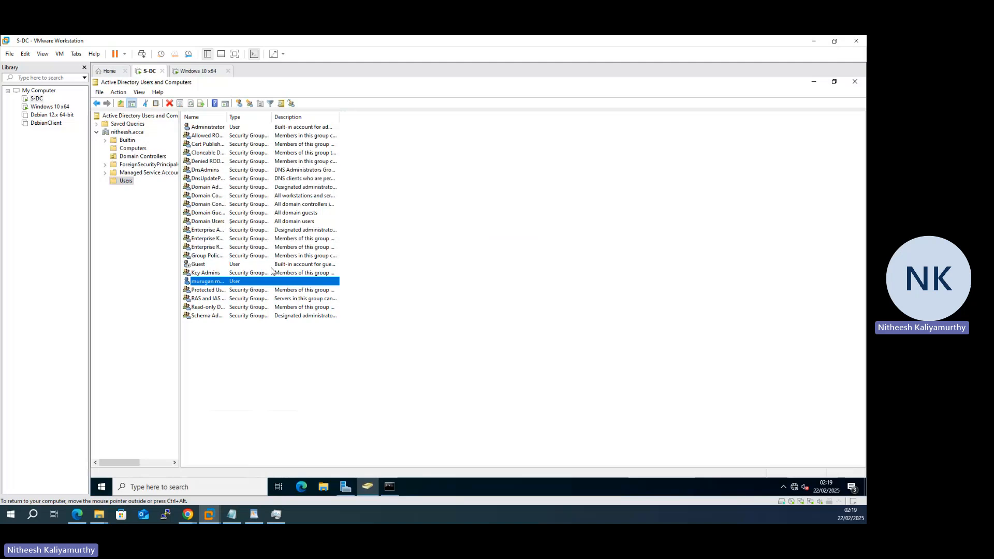
pyautogui.click(199, 71)
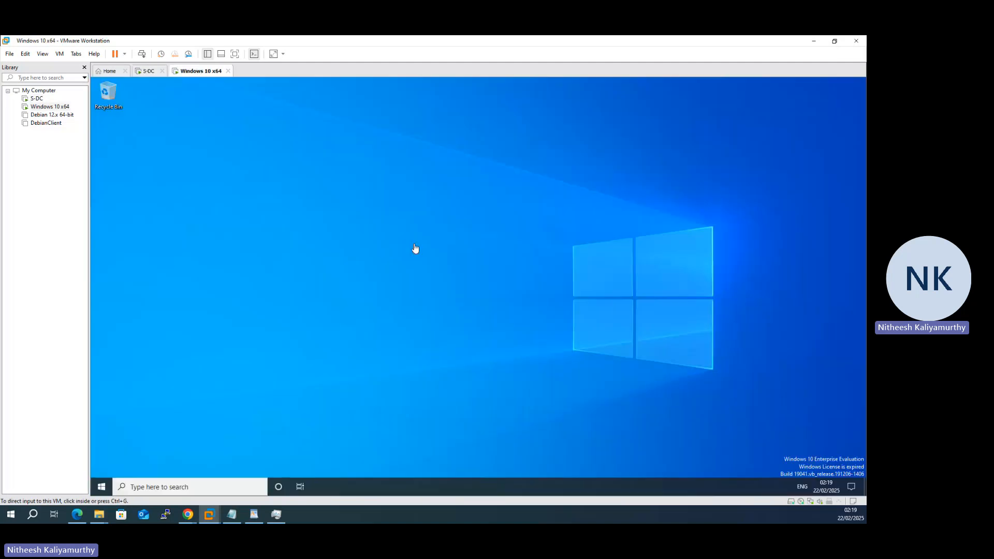
# Step: On the Windows 10 VM, run ncpa.cpl and open the SDC-LAN connection status
pyautogui.click(415, 251)
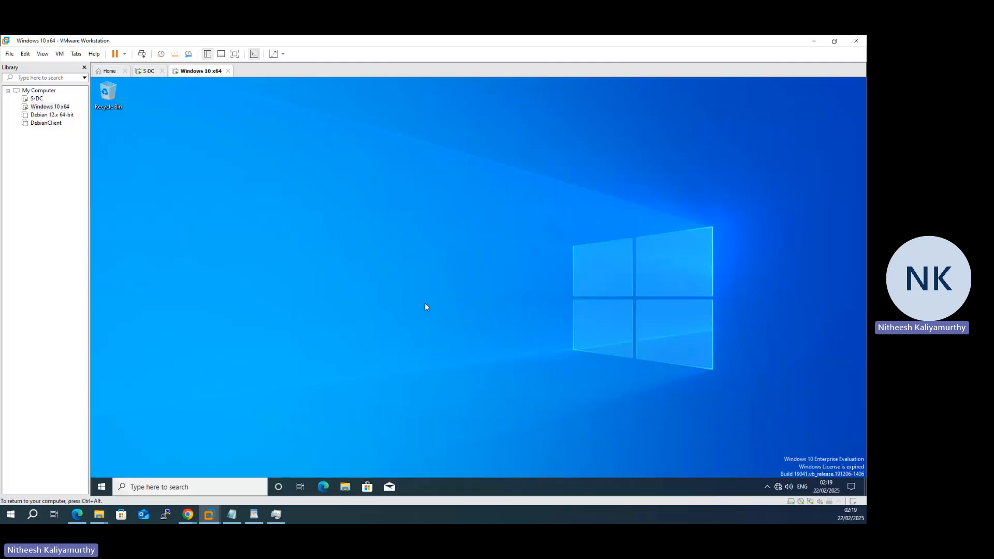
pyautogui.press('super+r')
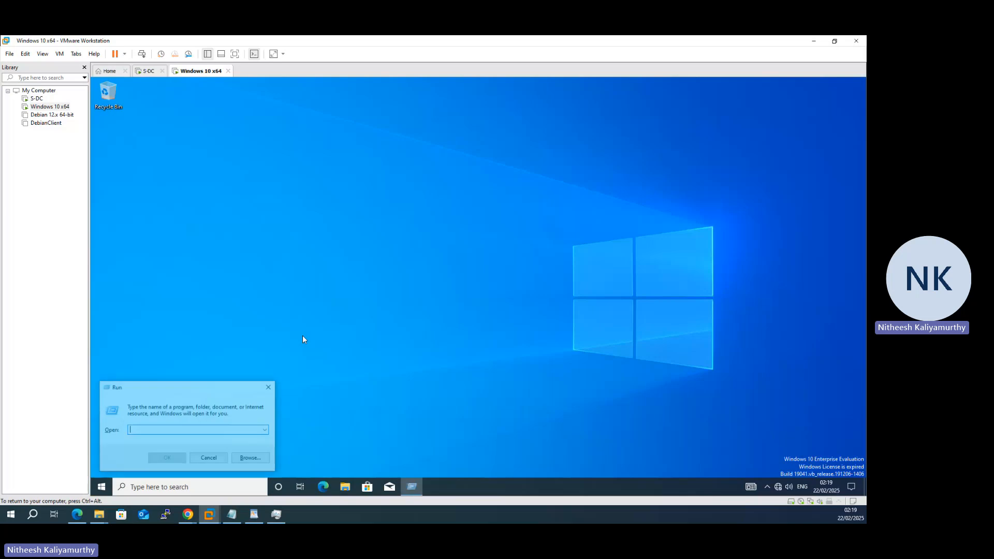
pyautogui.write('ncpa.cpl')
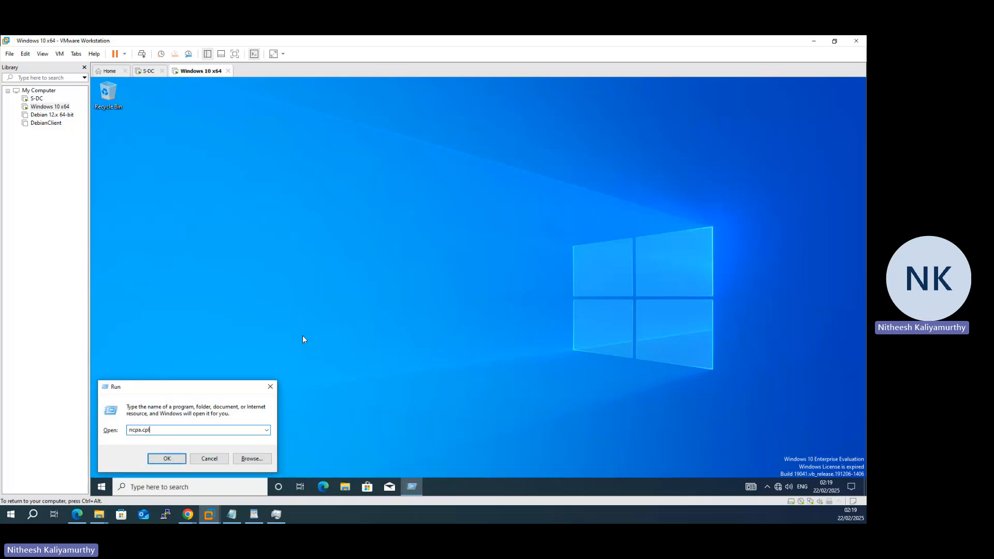
pyautogui.press('Return')
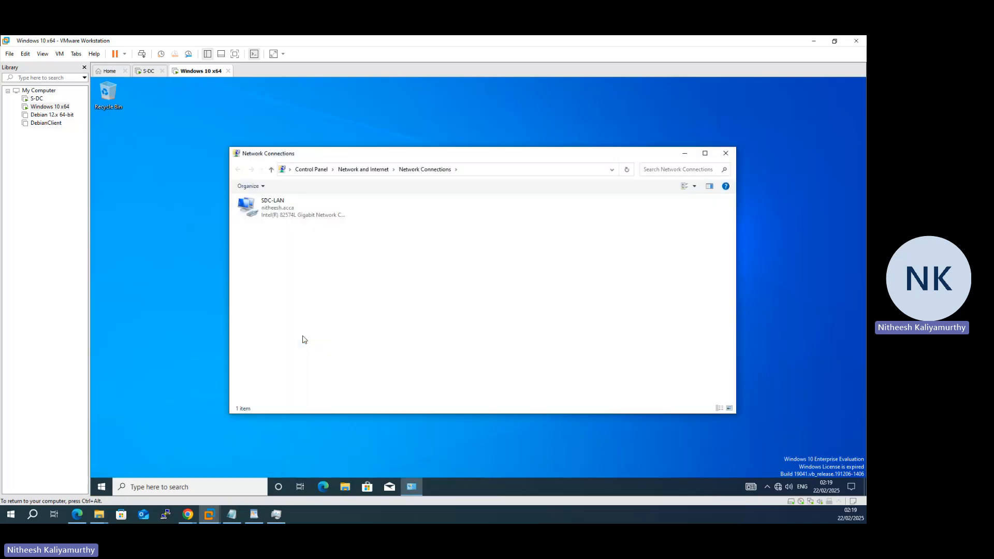
pyautogui.doubleClick(284, 213)
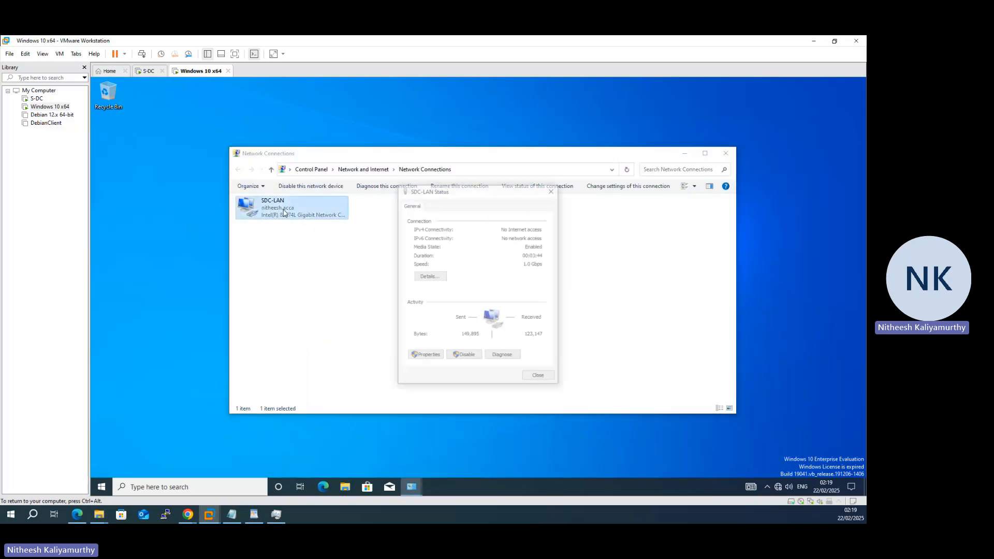
# Step: Attempt SDC-LAN properties, enter the admin username and password for elevation, then decline the prompt
pyautogui.click(421, 360)
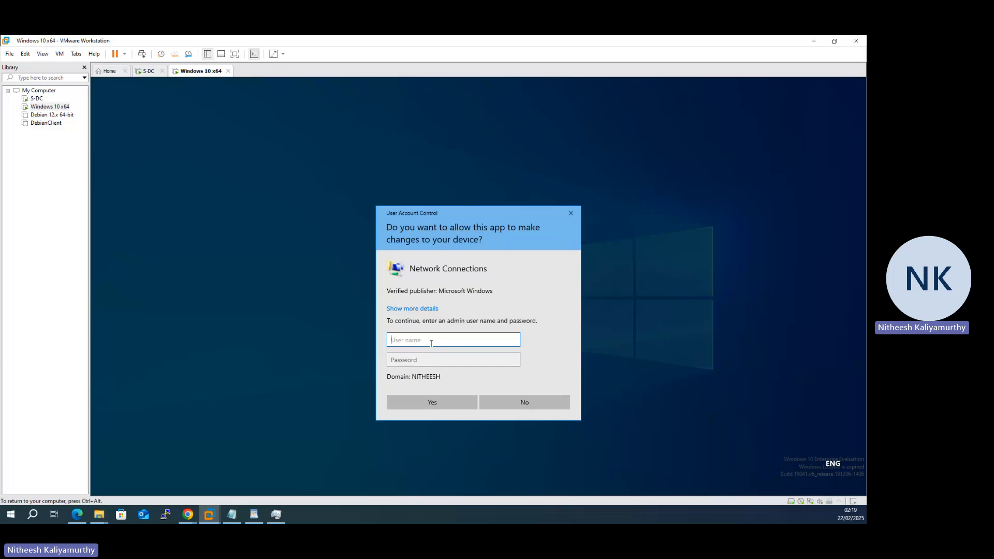
pyautogui.write('murugan')
pyautogui.press('Tab')
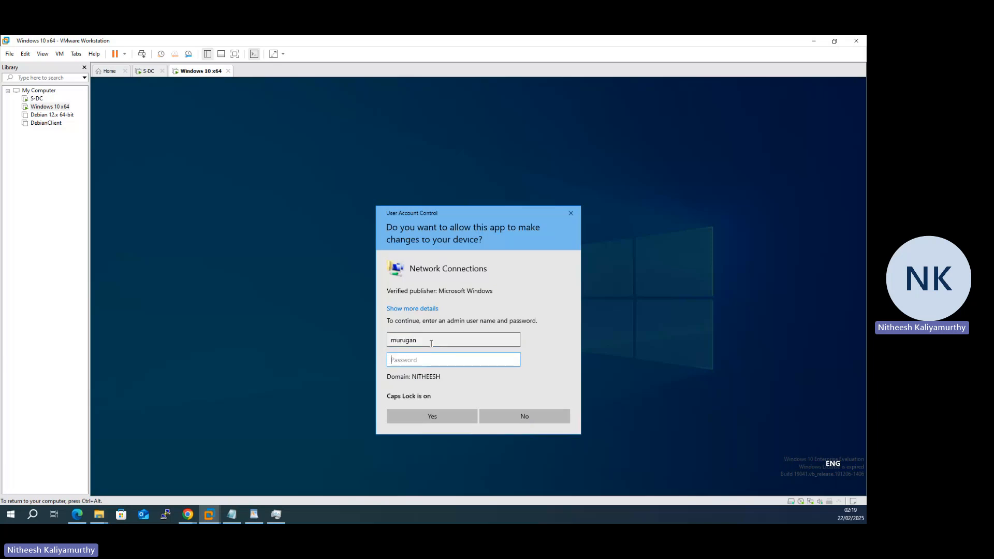
pyautogui.write('•')
pyautogui.press('capslock')
pyautogui.write('•••')
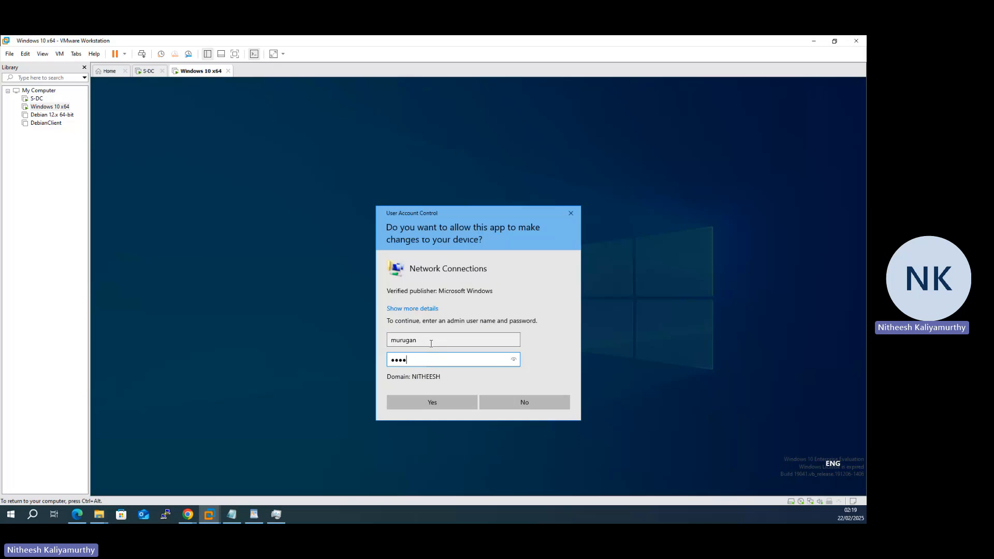
pyautogui.write('•••')
pyautogui.press('capslock')
pyautogui.write('•')
pyautogui.press('capslock')
pyautogui.write('•')
pyautogui.press('Return')
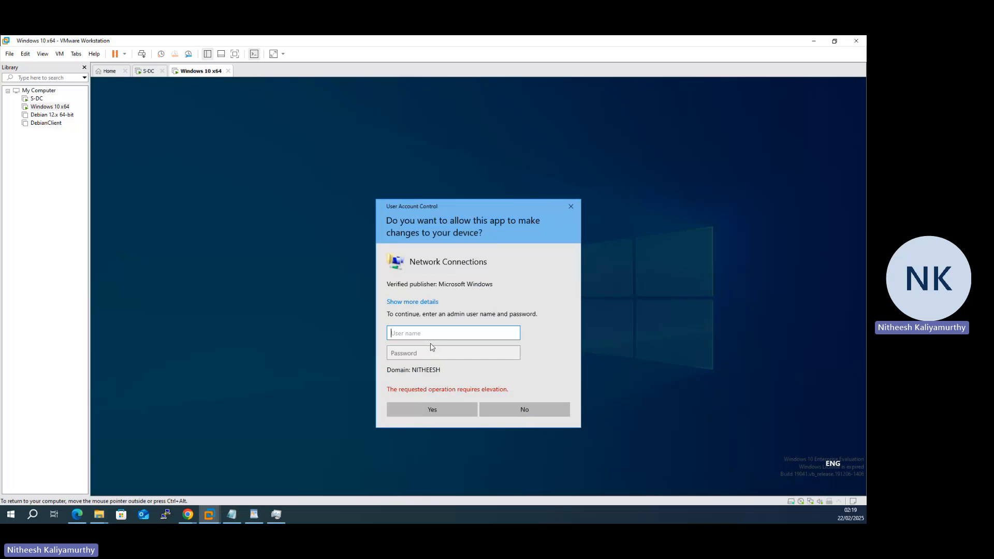
pyautogui.click(541, 415)
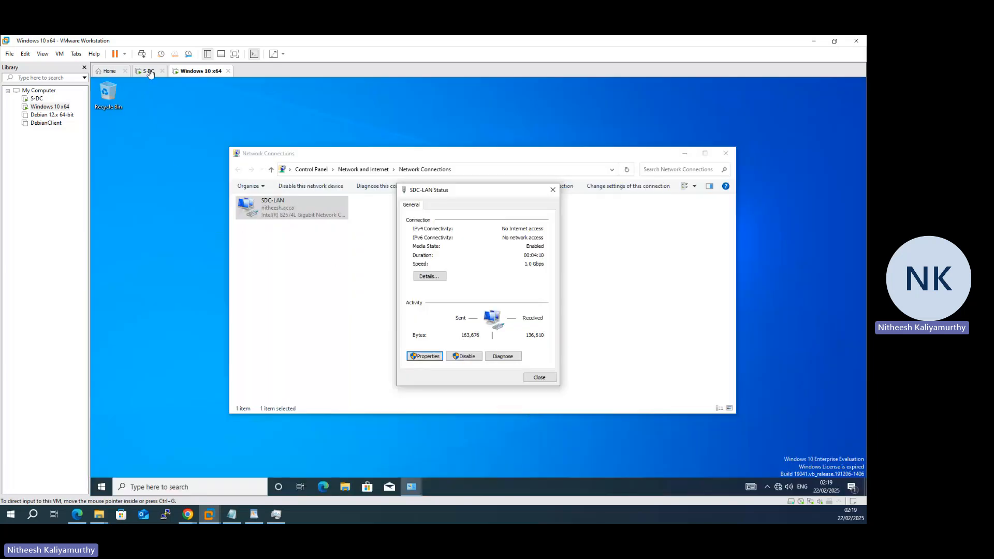
# Step: On the domain controller, check the second user's group memberships in its properties, then close them
pyautogui.click(148, 71)
pyautogui.rightClick(214, 285)
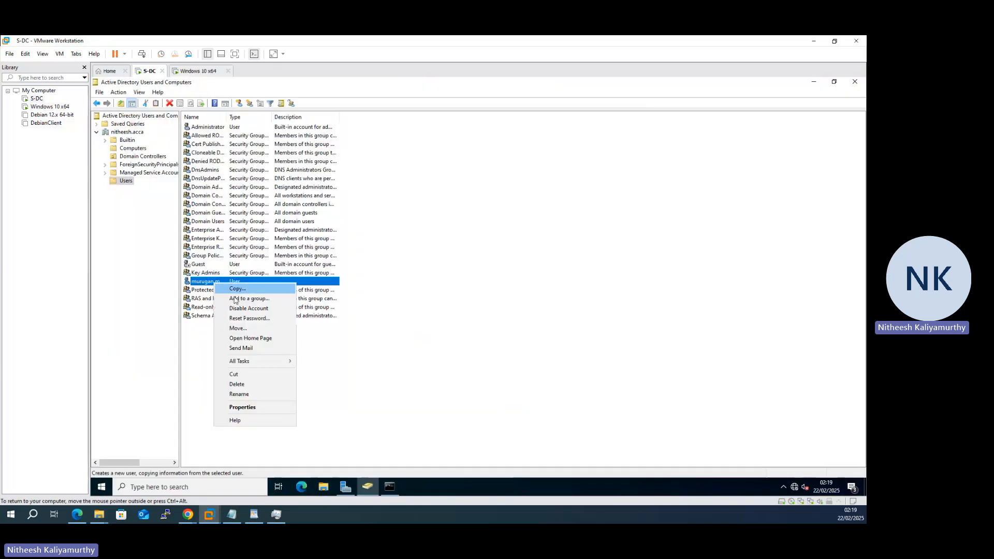
pyautogui.click(281, 410)
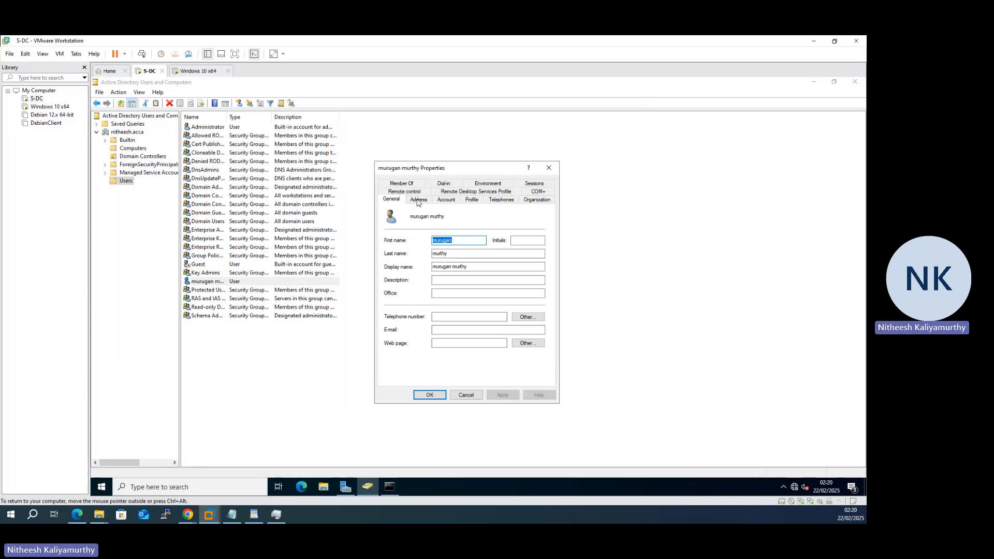
pyautogui.click(408, 185)
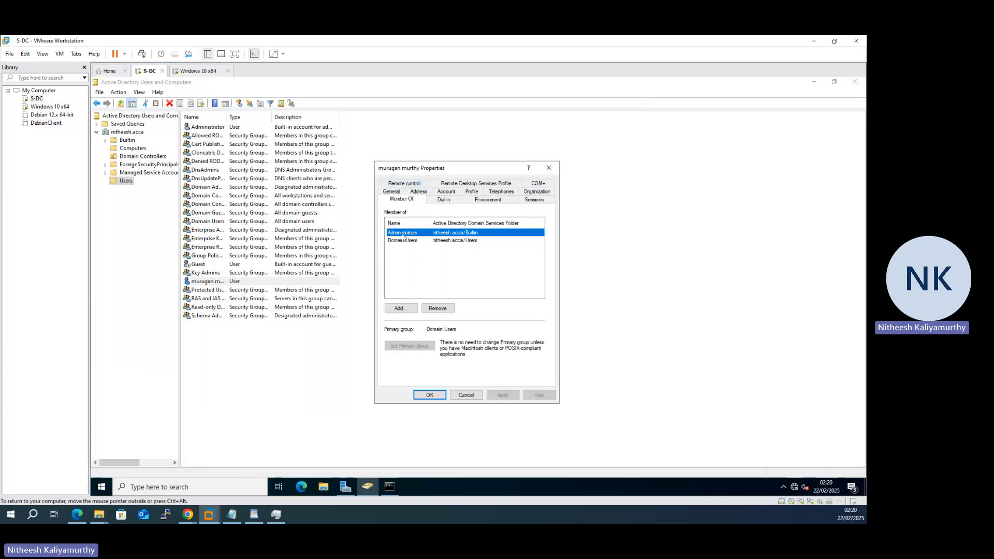
pyautogui.click(549, 168)
# Step: Bring up the Users container's context menu from empty space in the users list
pyautogui.rightClick(238, 342)
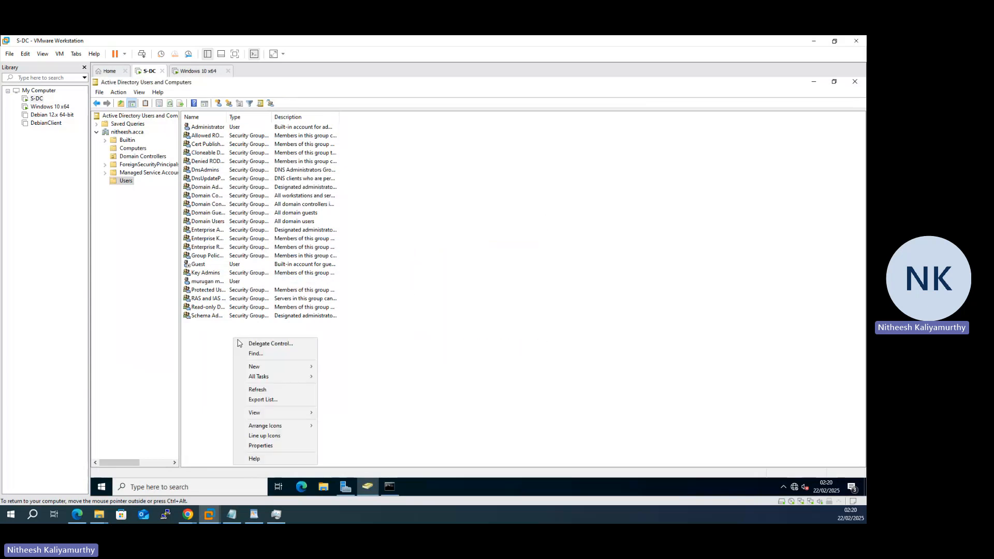
pyautogui.click(206, 284)
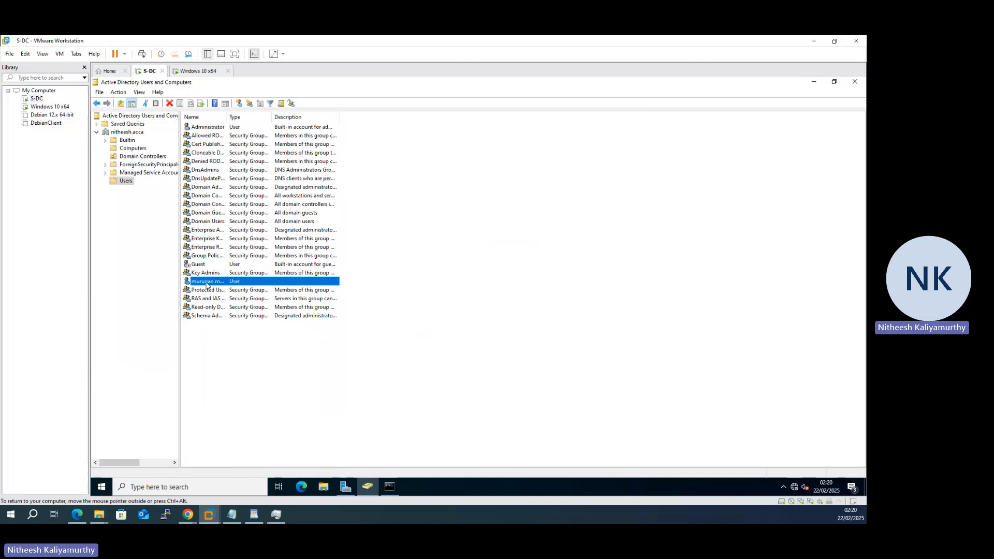
pyautogui.rightClick(206, 284)
pyautogui.click(429, 273)
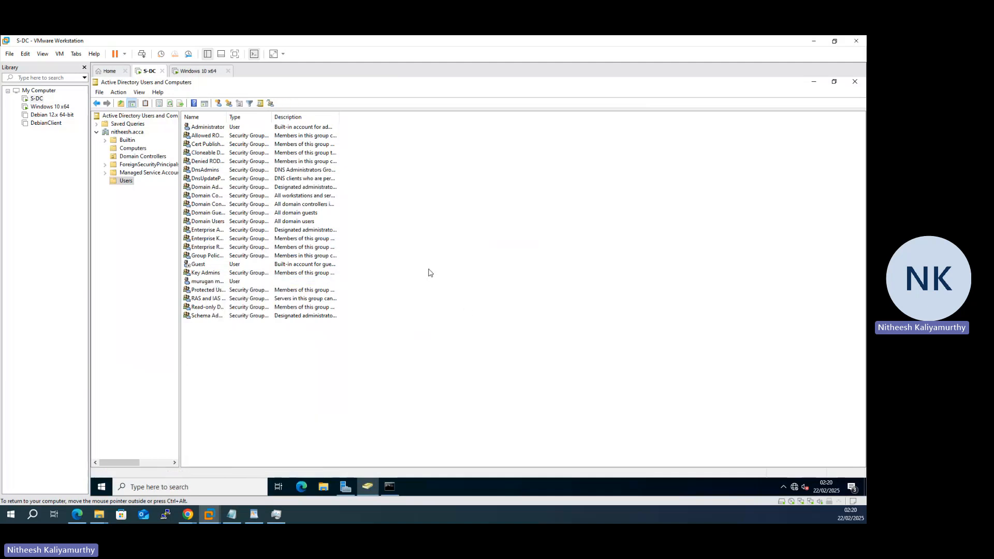
pyautogui.rightClick(420, 255)
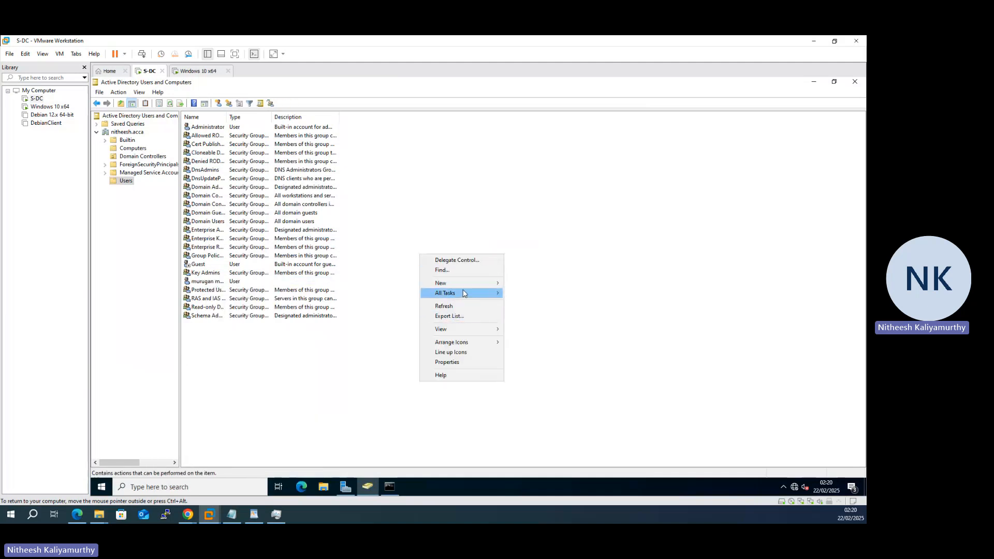
# Step: Start a new user in Users, filling in its last name and logon name
pyautogui.moveTo(466, 283)
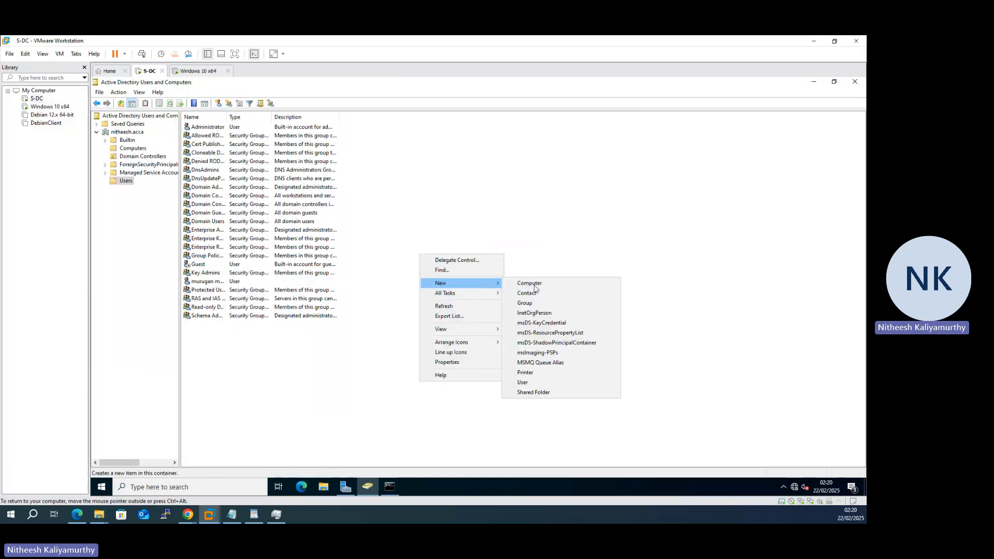
pyautogui.click(549, 384)
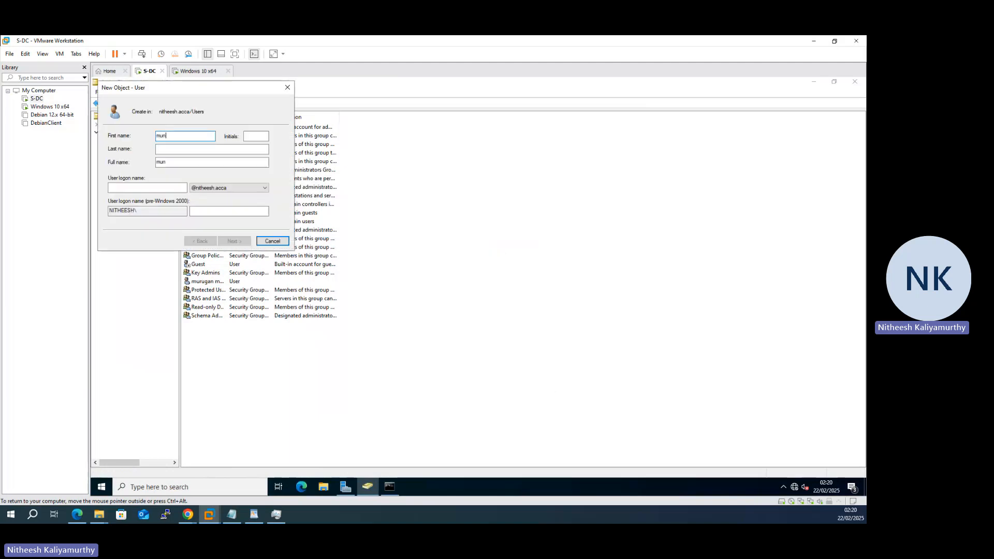
pyautogui.press('Tab')
pyautogui.press('Tab')
pyautogui.write('murira')
pyautogui.press('Tab')
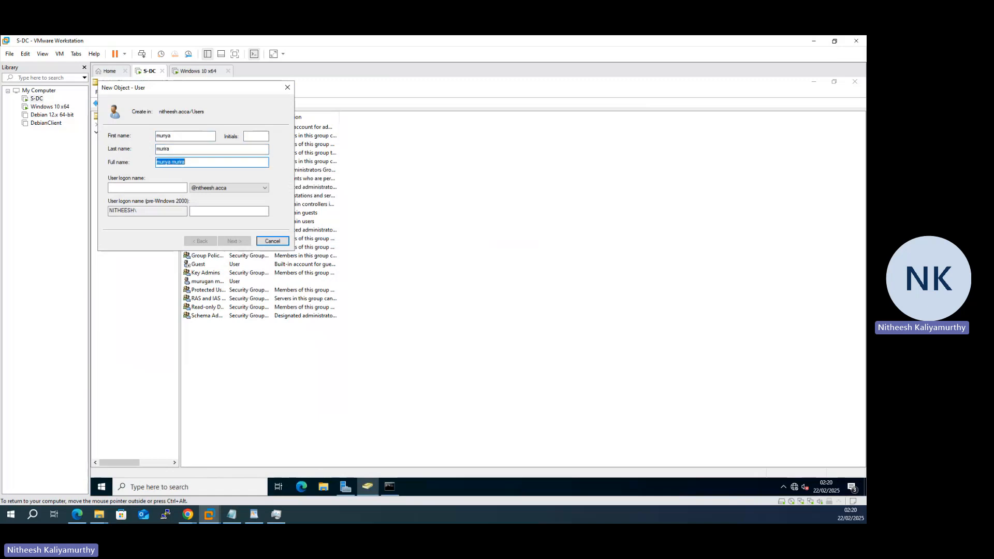
pyautogui.press('Tab')
pyautogui.write('m')
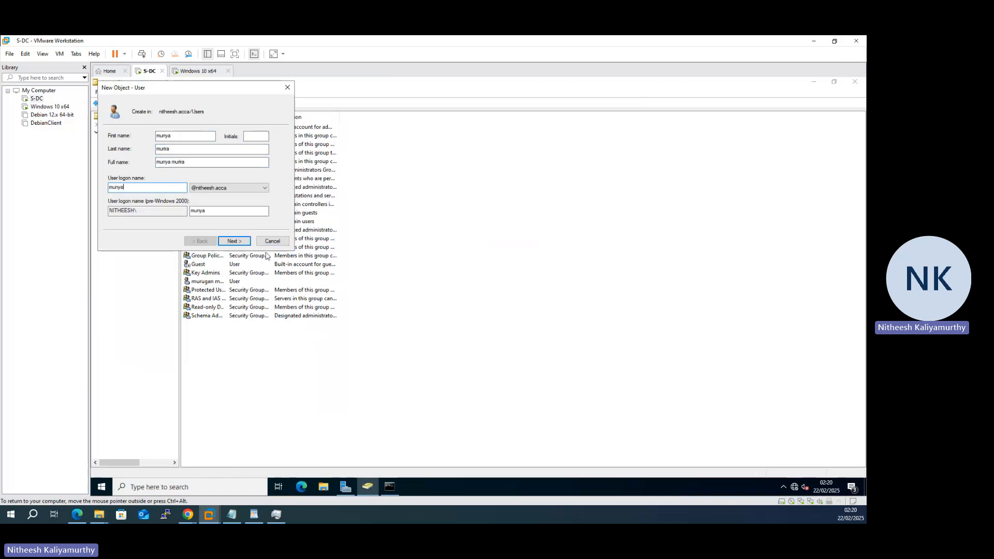
pyautogui.click(235, 241)
# Step: Give the user a password it cannot change and that never expires, then finish creation
pyautogui.write('P')
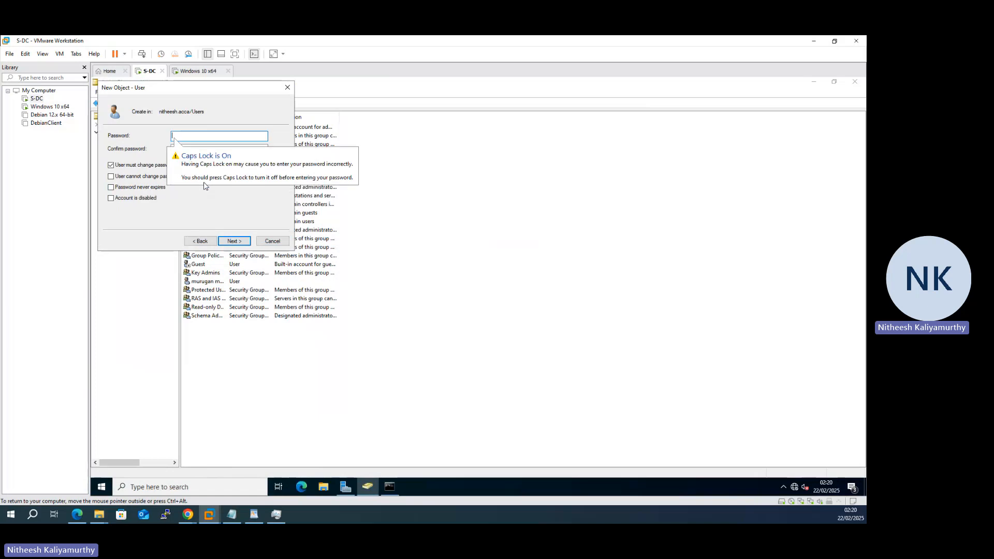
pyautogui.write('assword')
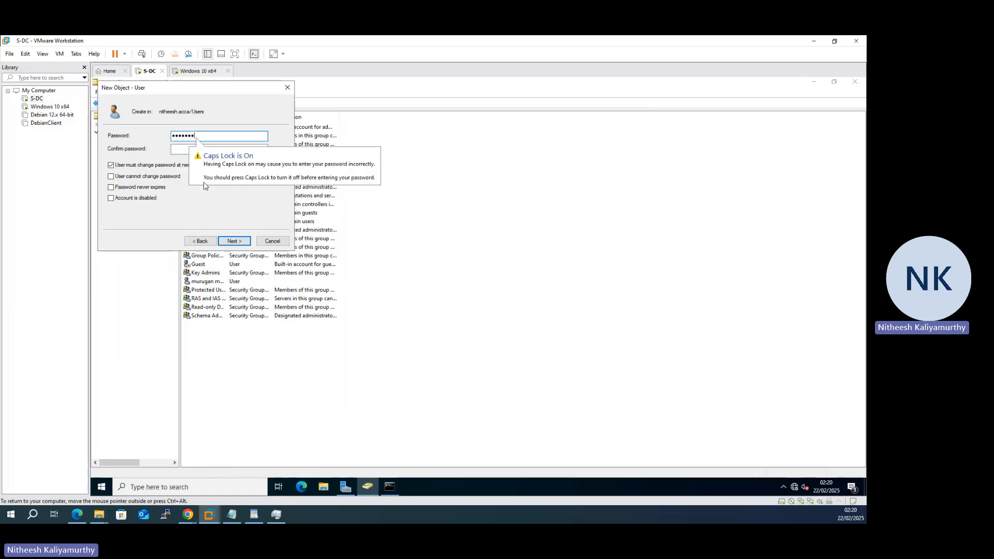
pyautogui.write('P')
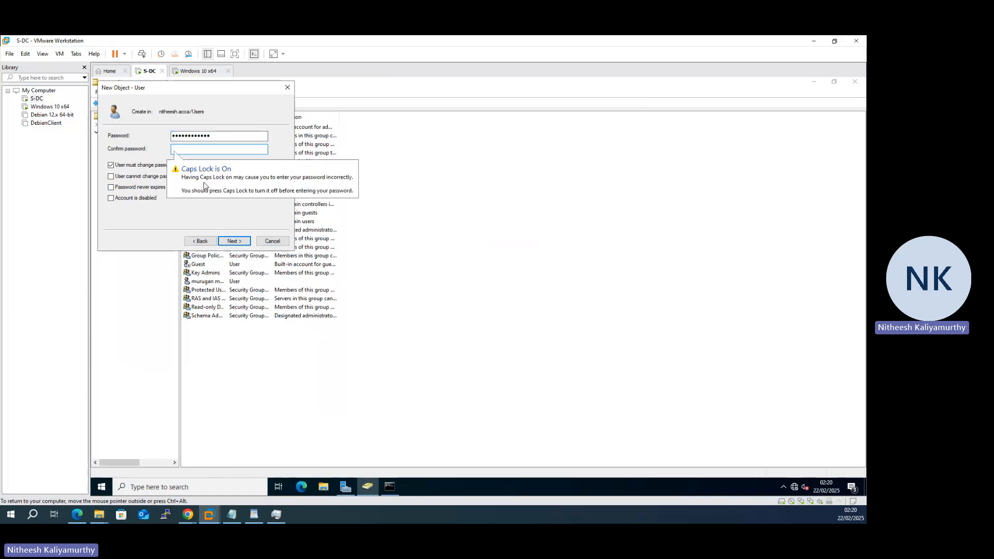
pyautogui.write('asswor')
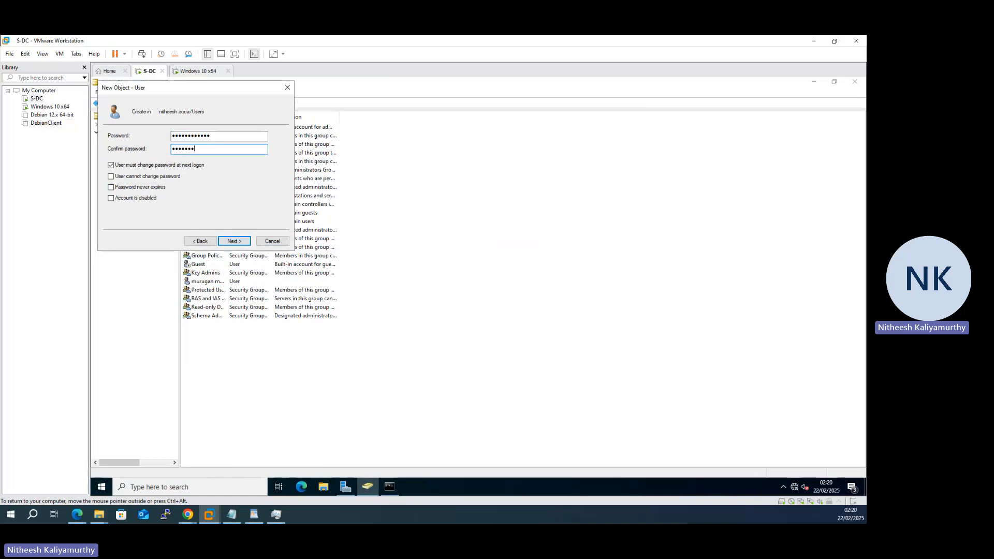
pyautogui.write('d')
pyautogui.click(156, 166)
pyautogui.click(152, 176)
pyautogui.click(151, 188)
pyautogui.click(233, 242)
pyautogui.click(235, 242)
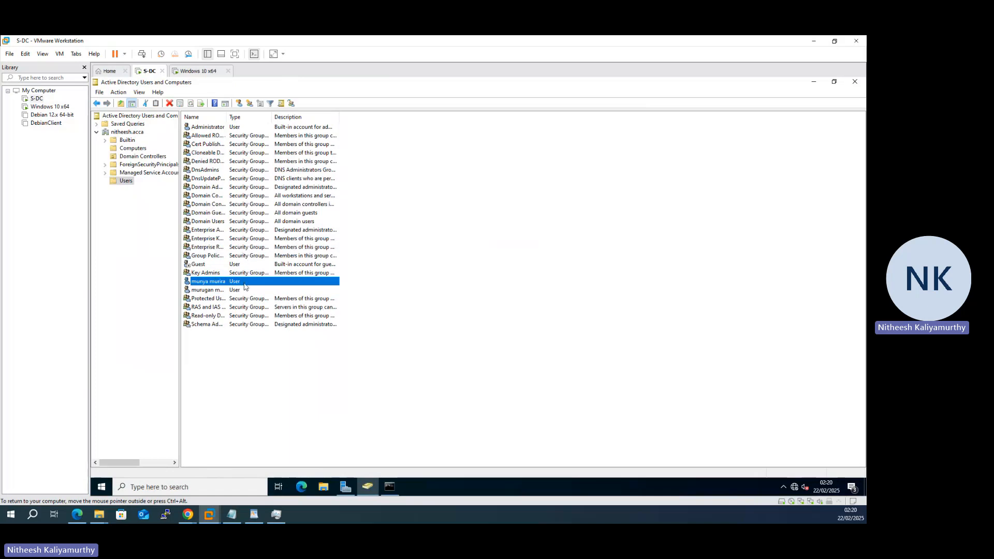
pyautogui.rightClick(214, 287)
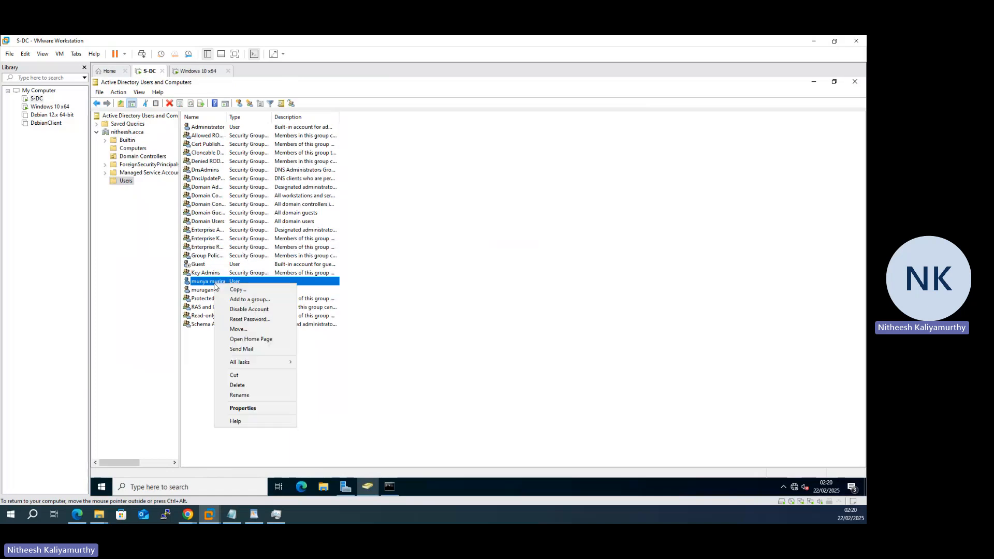
# Step: Add the new user to the Domain Admins group from its Member Of properties and save
pyautogui.click(243, 409)
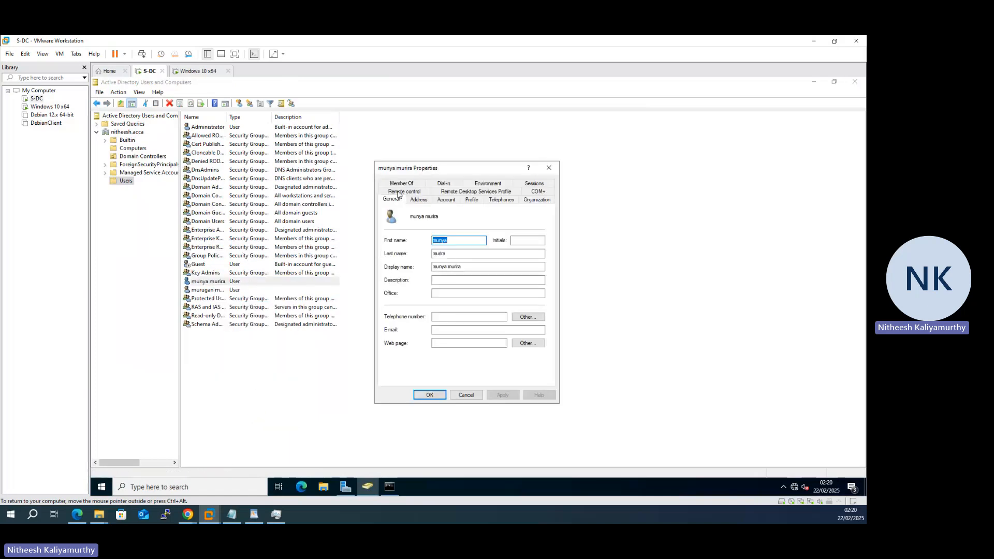
pyautogui.click(401, 199)
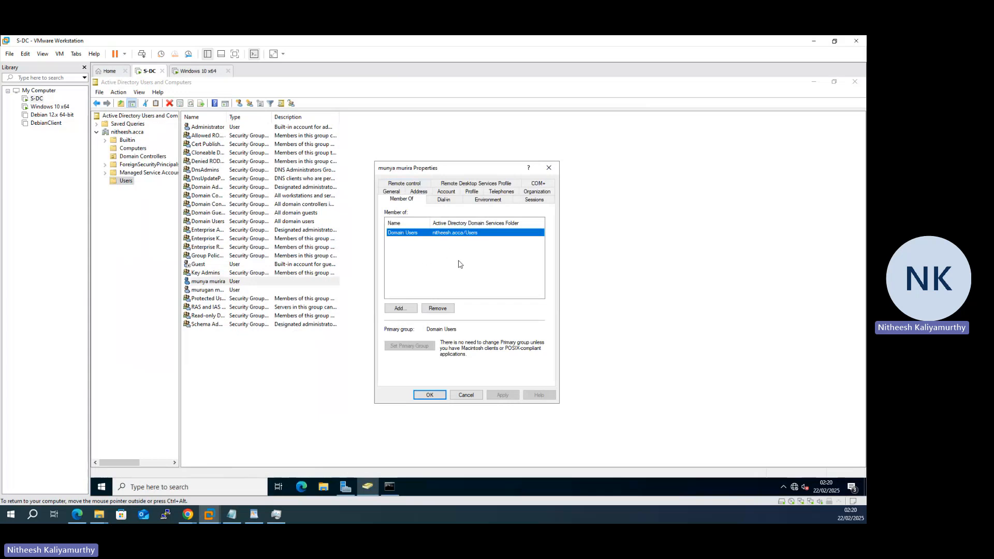
pyautogui.moveTo(414, 168); pyautogui.dragTo(483, 153)
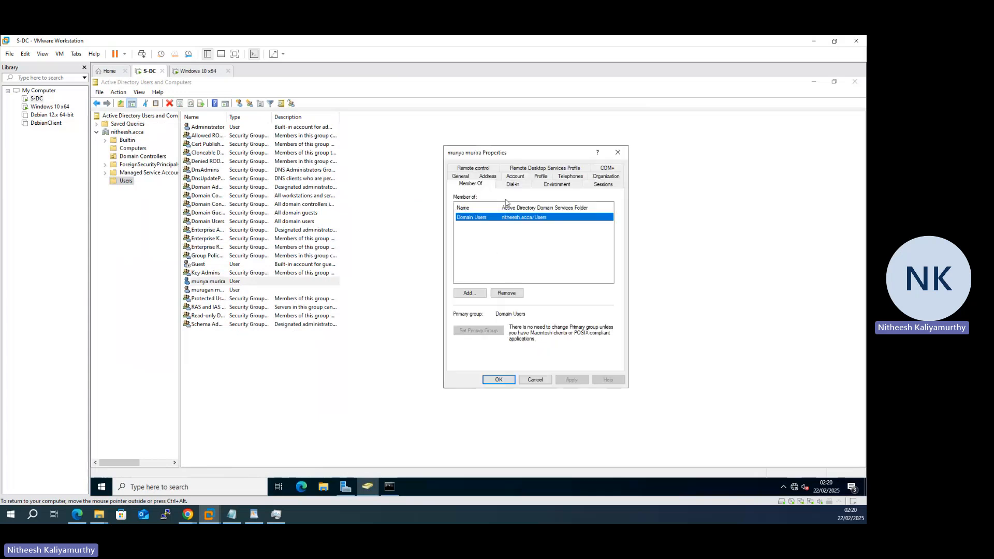
pyautogui.click(483, 294)
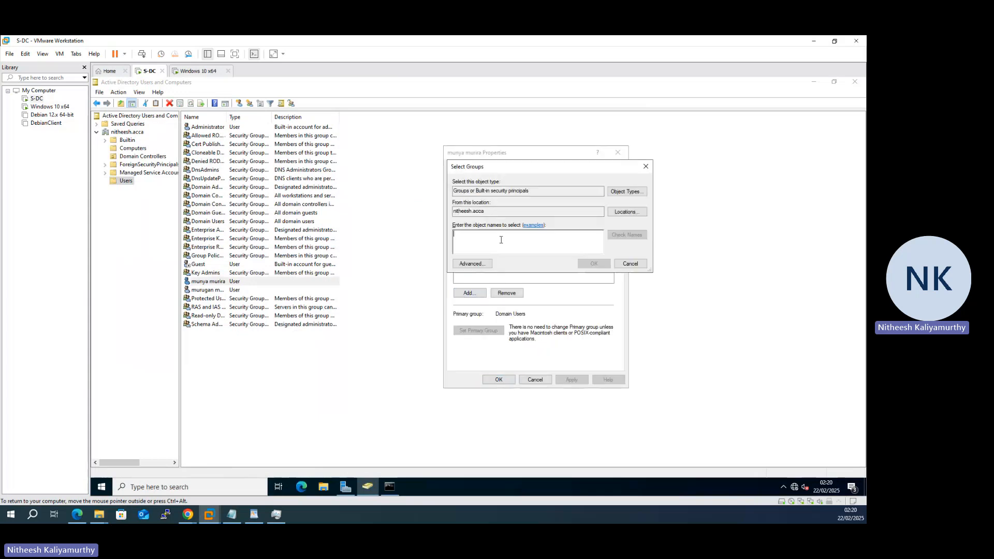
pyautogui.write('dom')
pyautogui.click(626, 236)
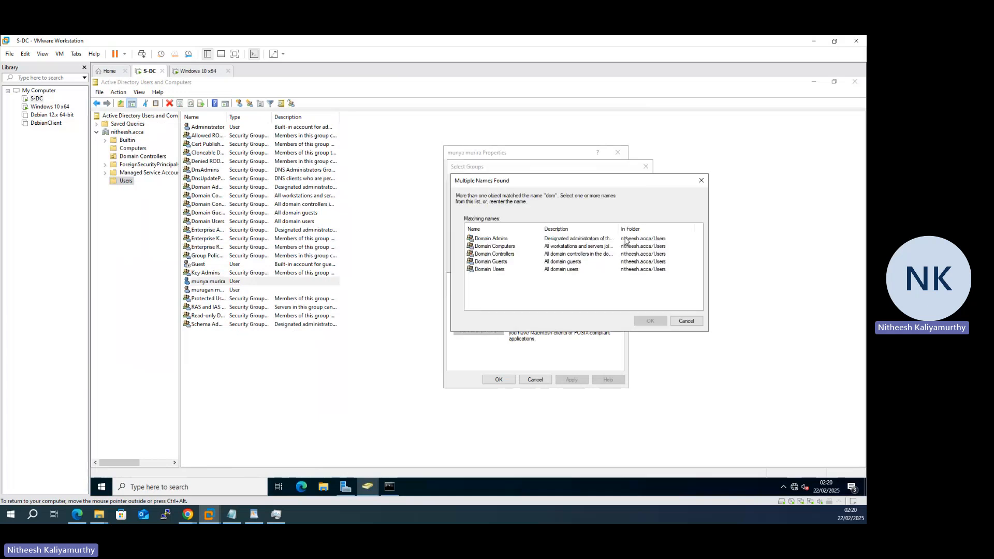
pyautogui.click(505, 239)
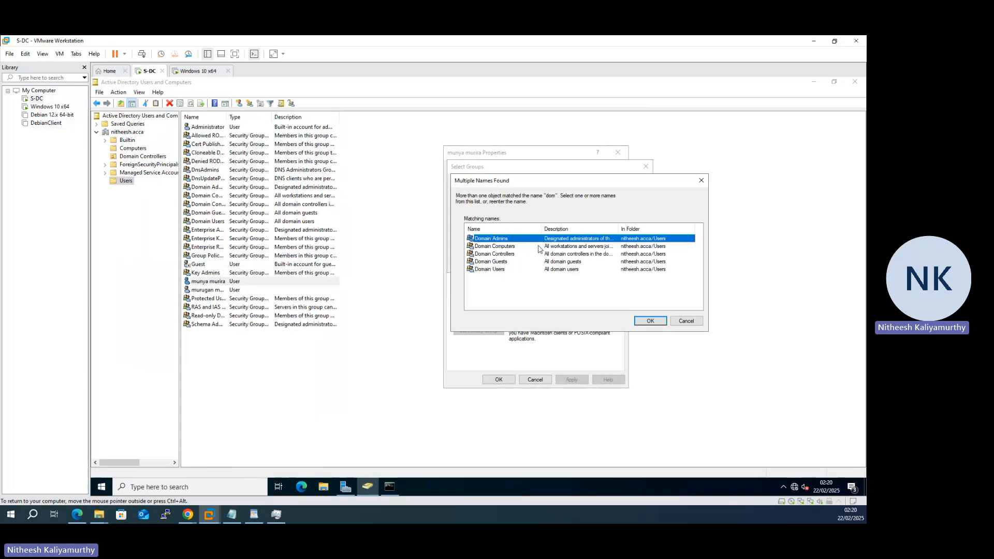
pyautogui.click(647, 321)
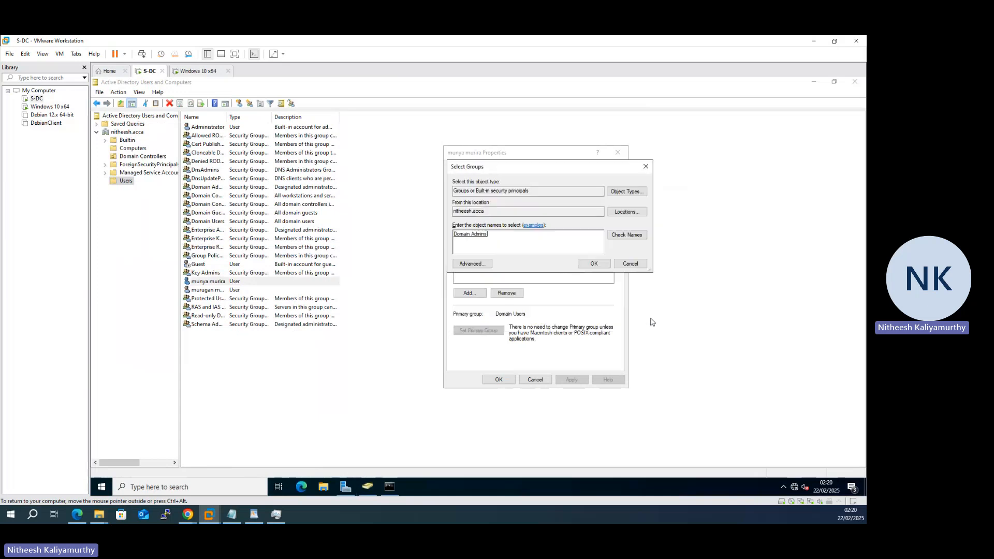
pyautogui.click(594, 264)
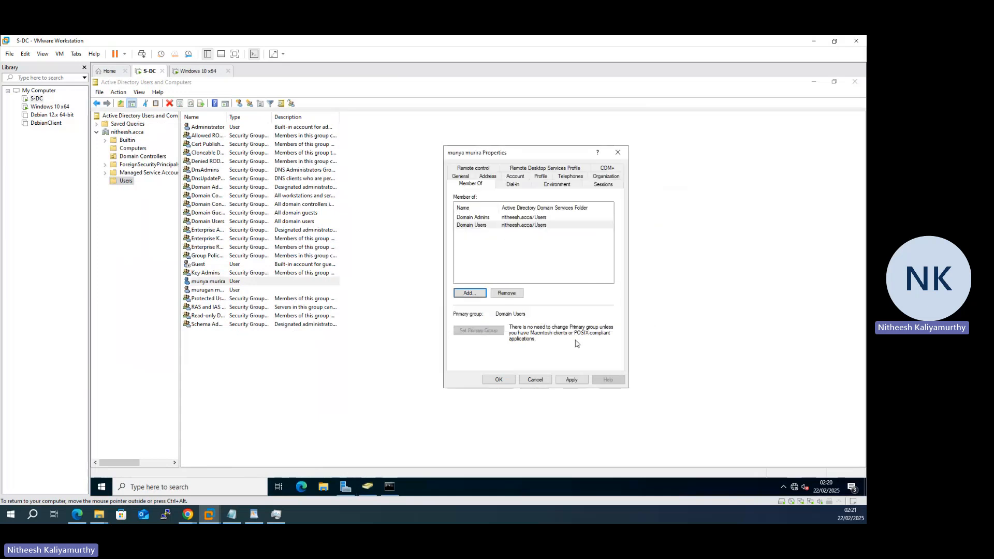
pyautogui.click(499, 380)
pyautogui.click(210, 71)
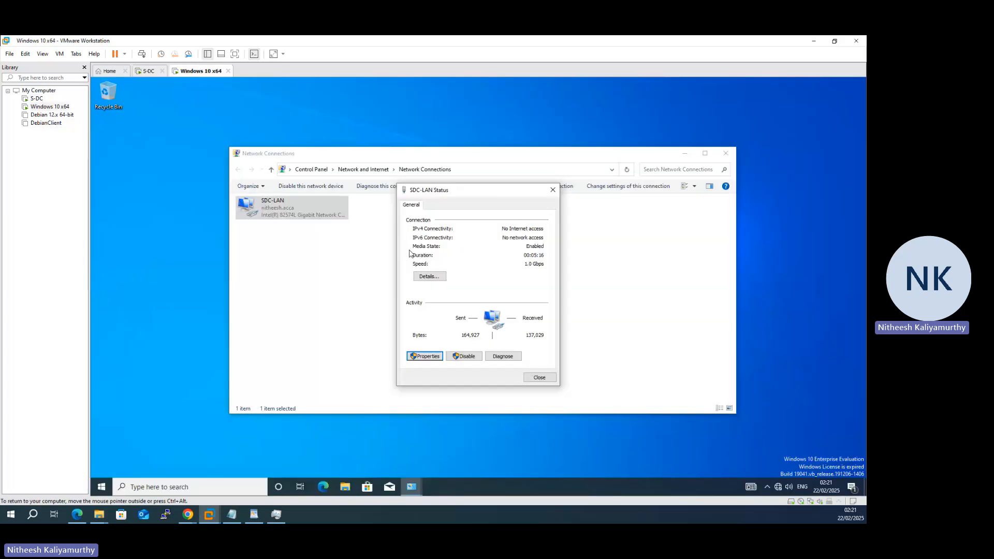
# Step: Close the SDC-LAN status and Network Connections windows and sign out of Windows 10
pyautogui.click(539, 378)
pyautogui.click(726, 153)
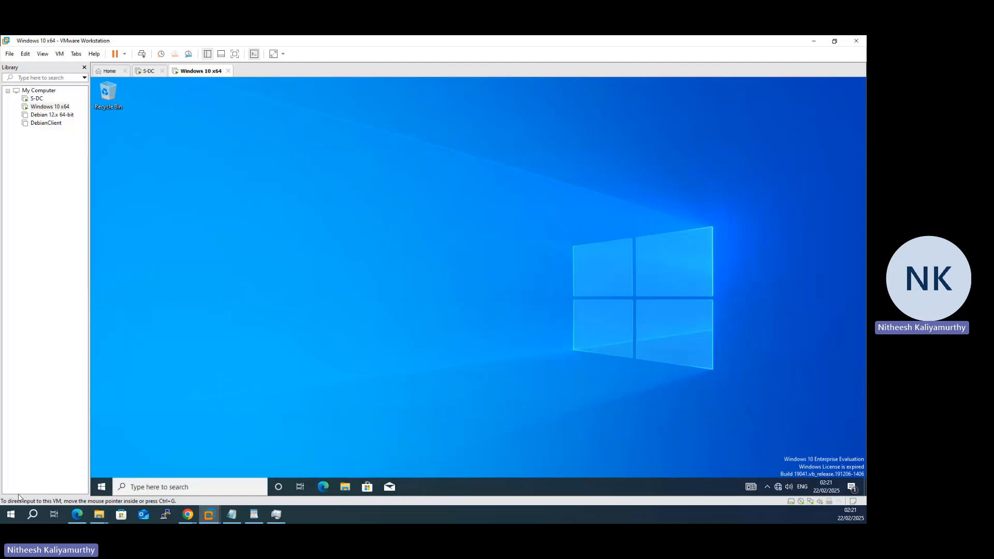
pyautogui.click(101, 487)
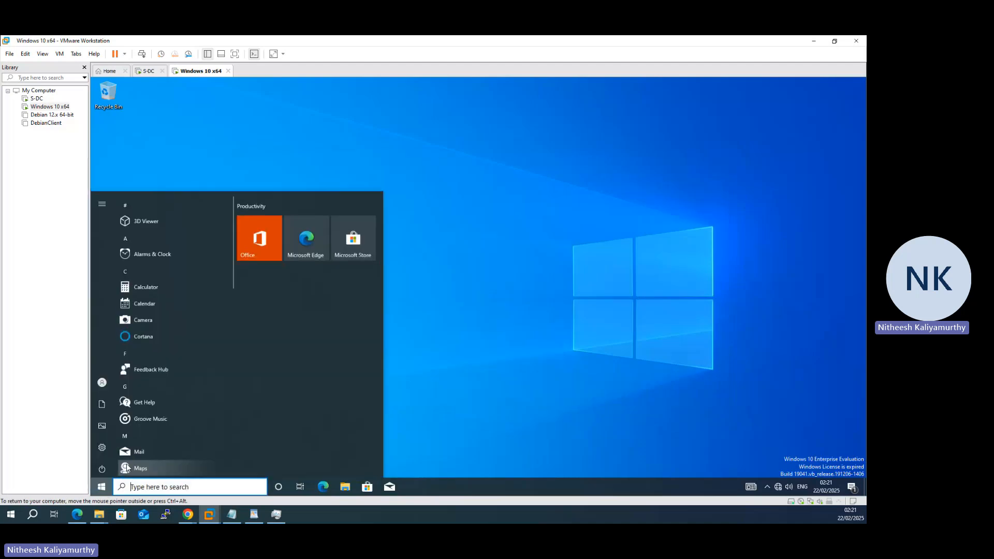
pyautogui.click(102, 381)
pyautogui.click(144, 337)
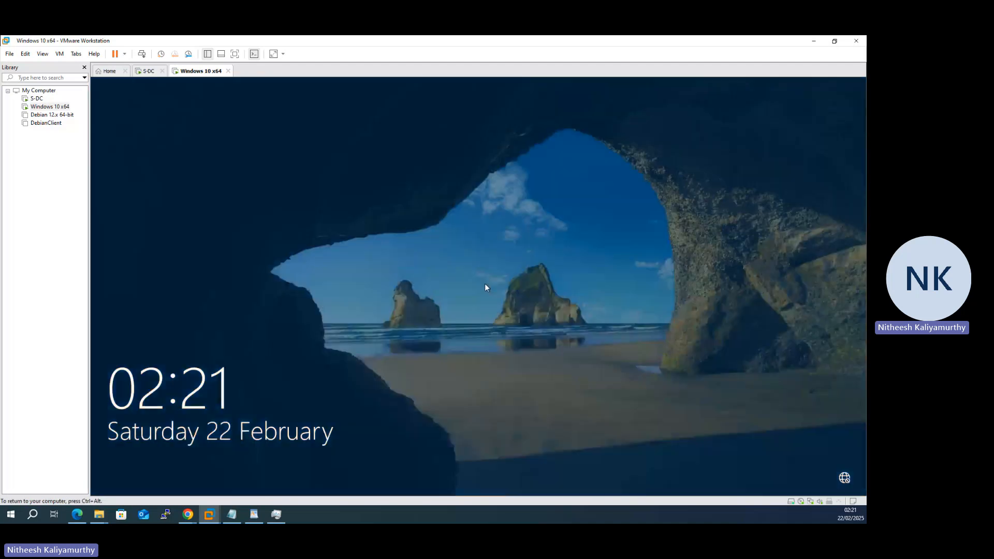
# Step: Sign in via Other user with the second domain user's name and password
pyautogui.click(494, 259)
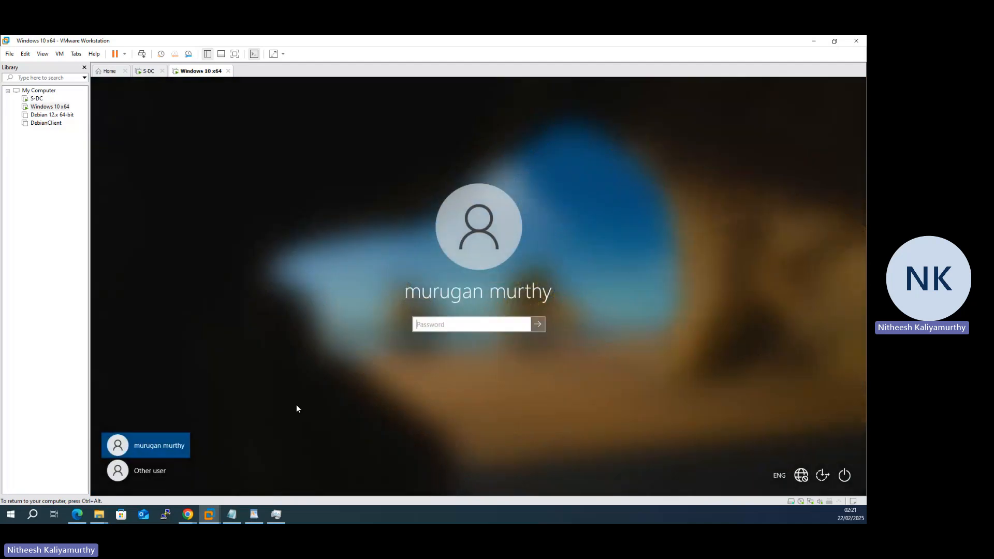
pyautogui.click(174, 467)
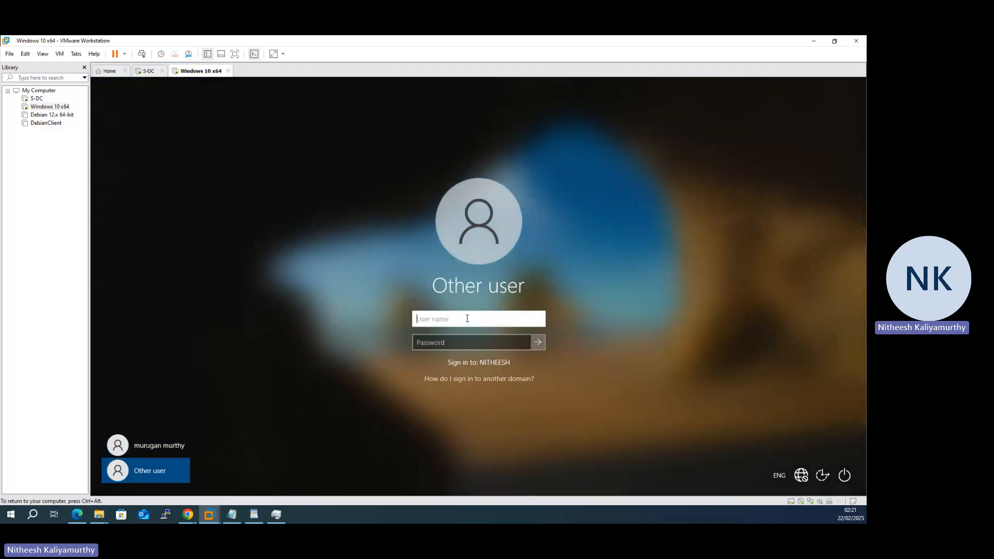
pyautogui.write('munya')
pyautogui.press('Tab')
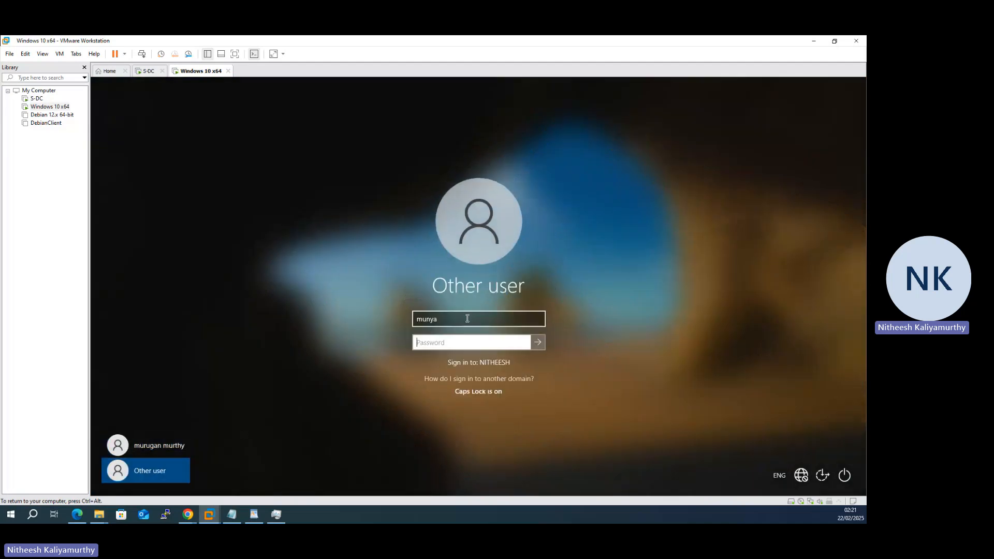
pyautogui.write('••')
pyautogui.write('d')
pyautogui.press('Return')
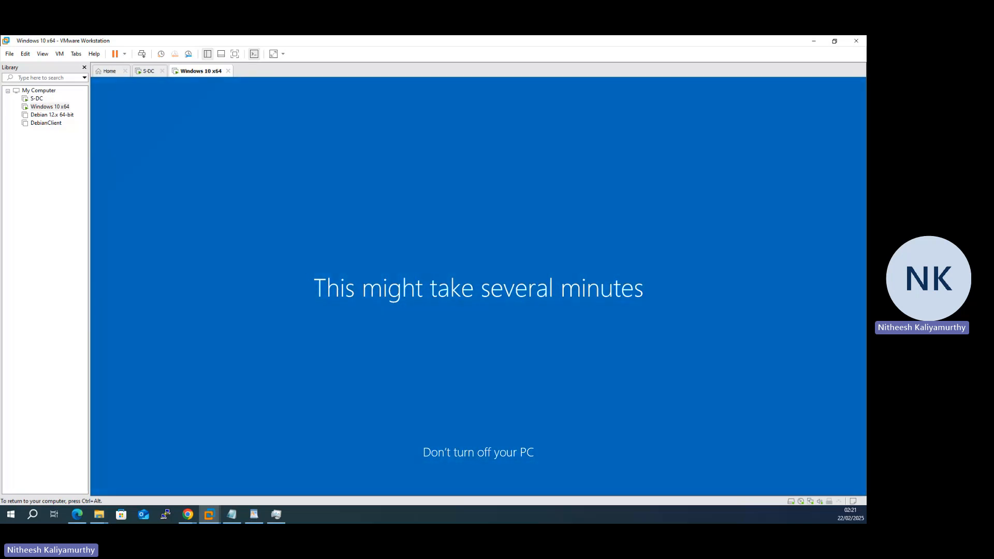
# Step: Refresh the S-DC users list and view the second user's Sessions settings without changes
pyautogui.click(149, 71)
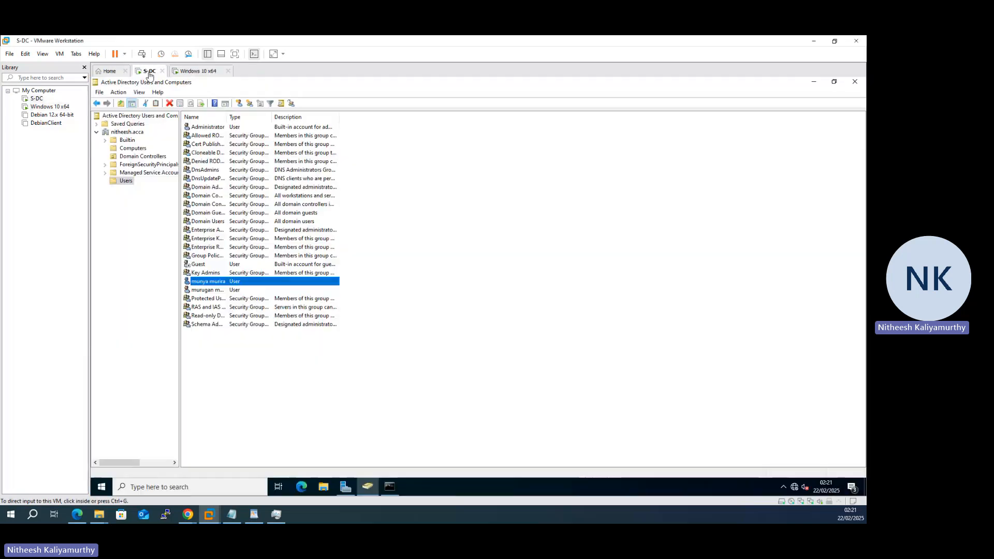
pyautogui.rightClick(444, 275)
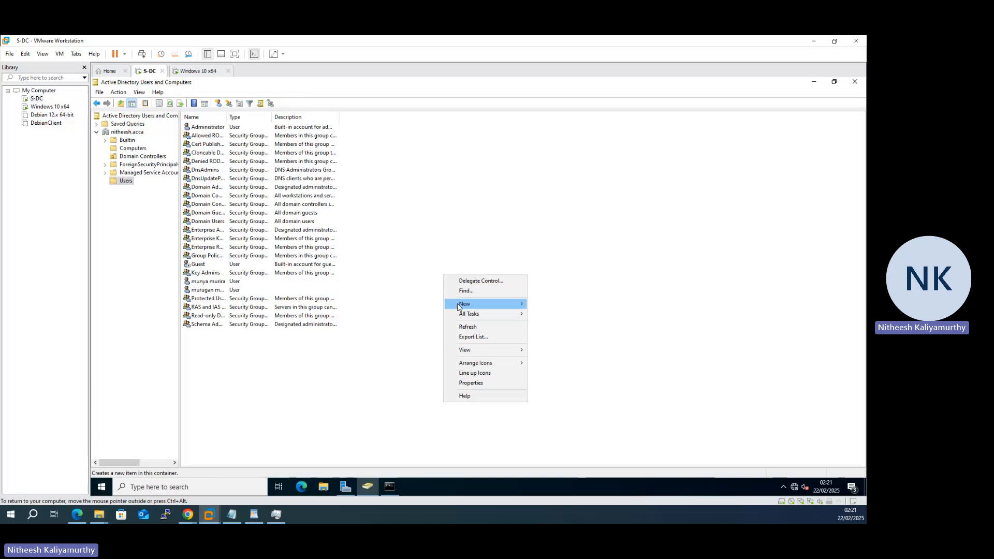
pyautogui.click(469, 328)
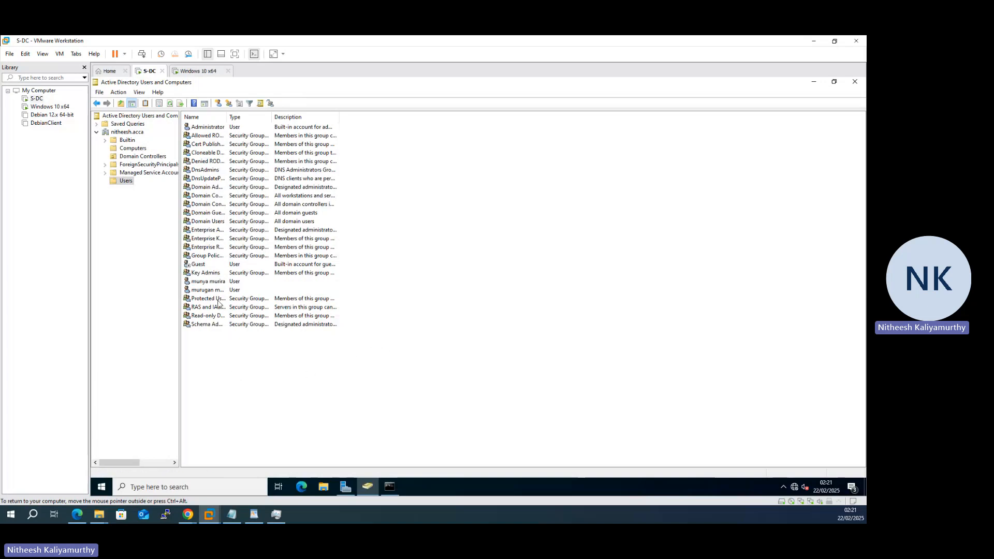
pyautogui.click(213, 283)
pyautogui.rightClick(213, 284)
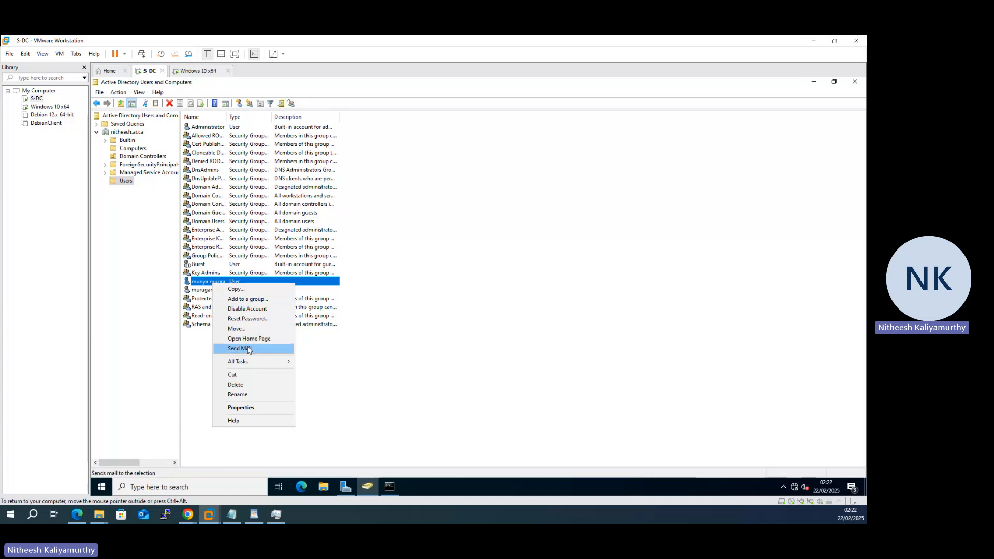
pyautogui.moveTo(257, 363)
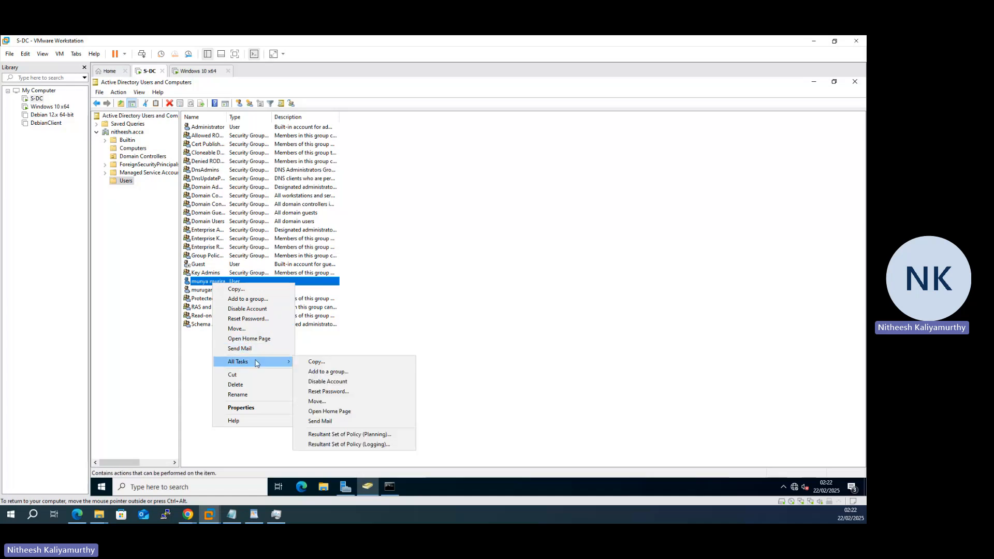
pyautogui.click(268, 409)
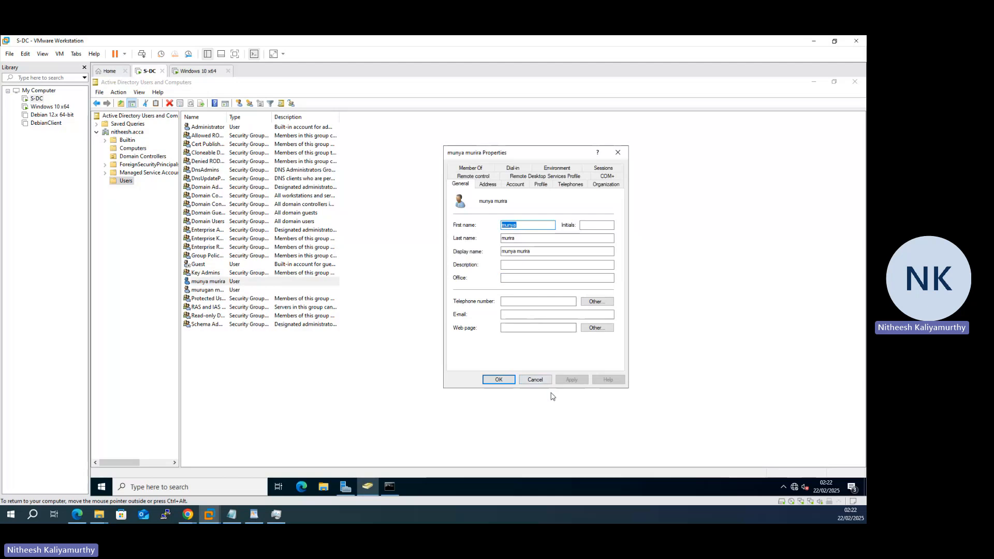
pyautogui.click(610, 170)
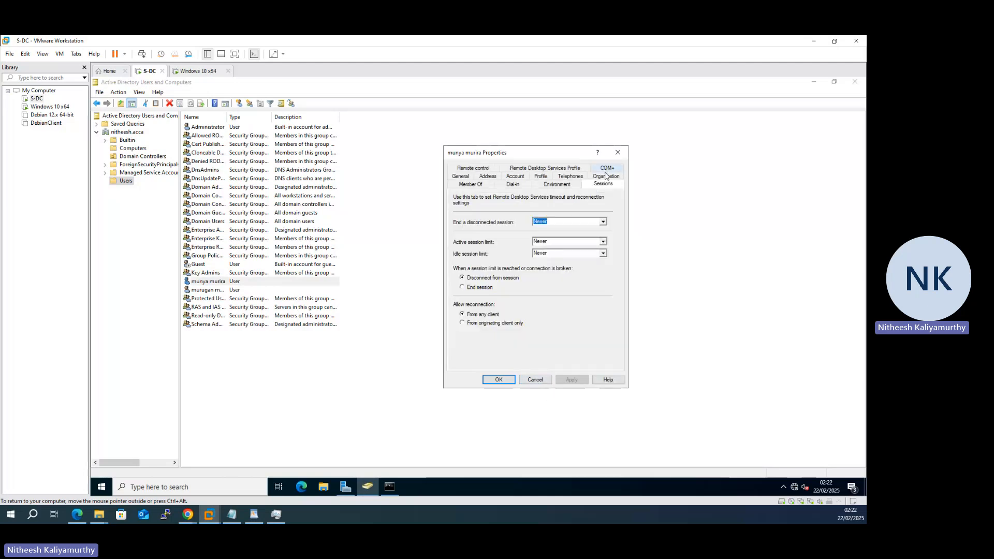
pyautogui.click(536, 380)
pyautogui.click(200, 71)
# Step: Run ncpa.cpl and open the SDC-LAN connection's IPv4 properties on the Windows 10 client
pyautogui.click(467, 324)
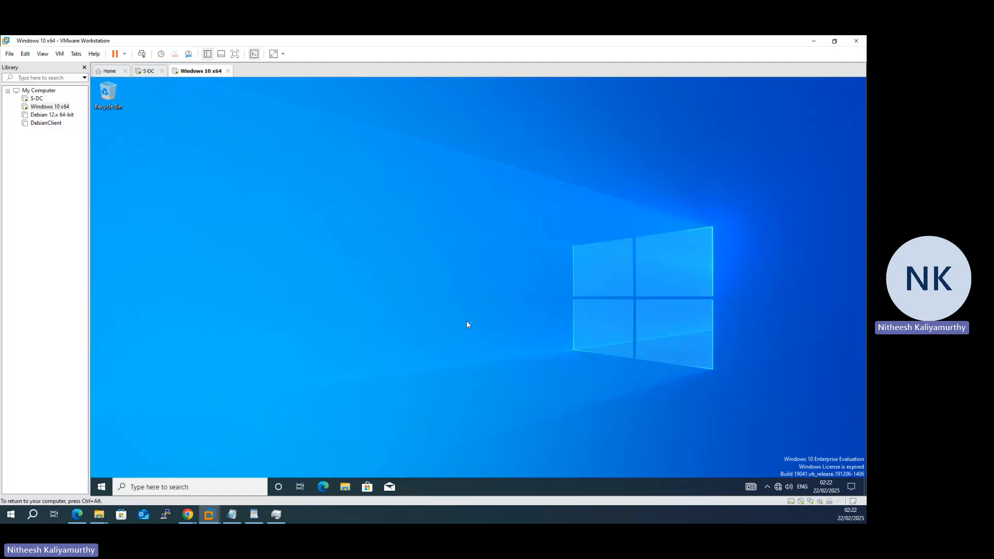
pyautogui.press('super+r')
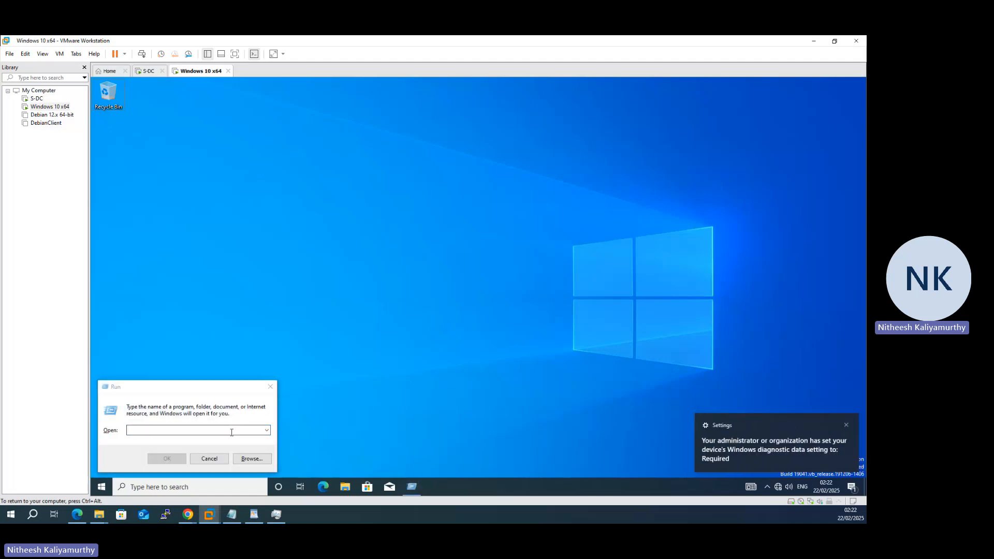
pyautogui.write('ncpa')
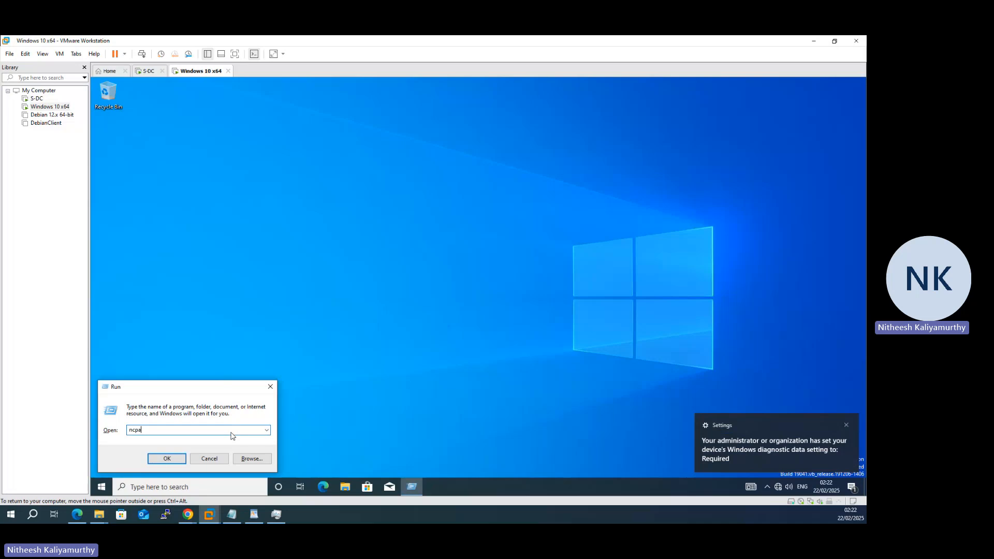
pyautogui.write('.cpl')
pyautogui.press('Return')
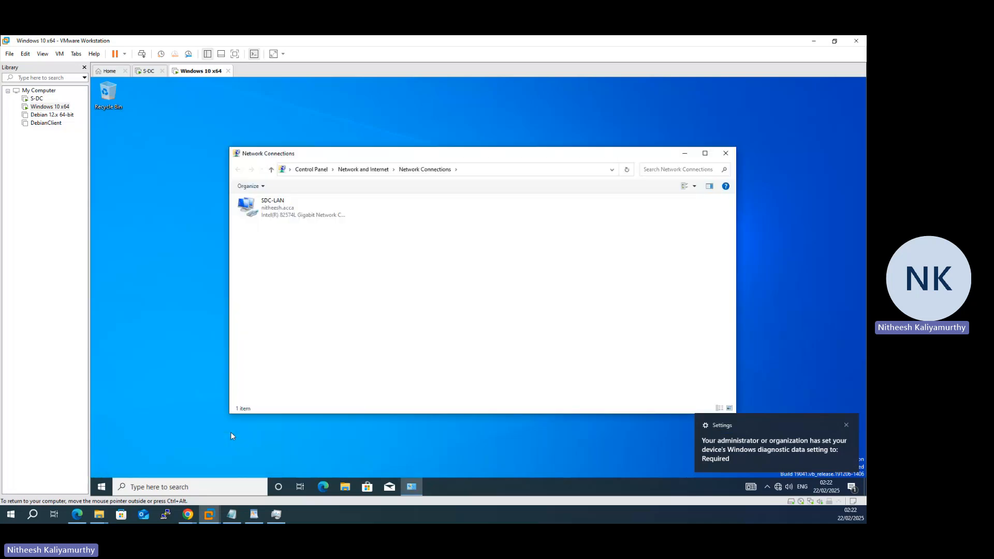
pyautogui.doubleClick(287, 207)
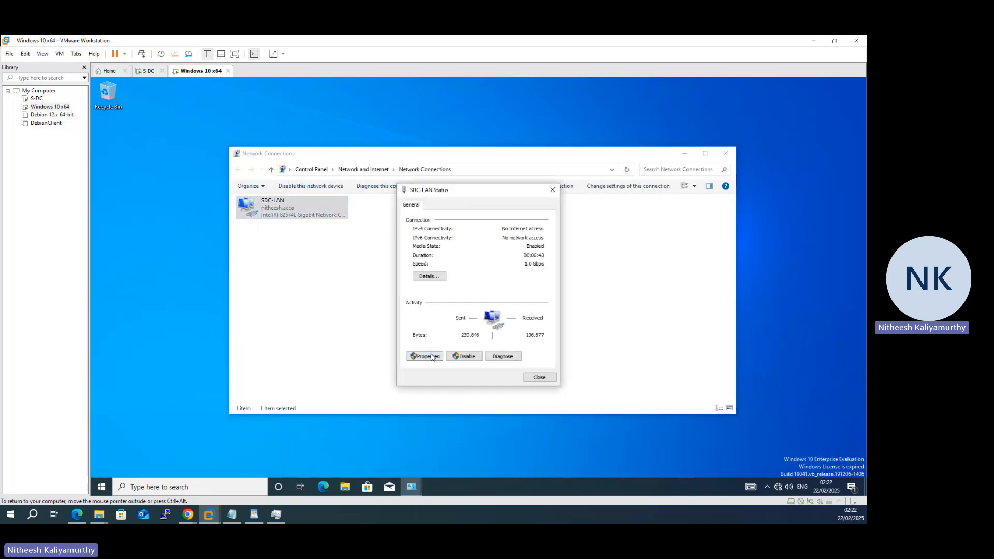
pyautogui.click(433, 361)
pyautogui.doubleClick(455, 294)
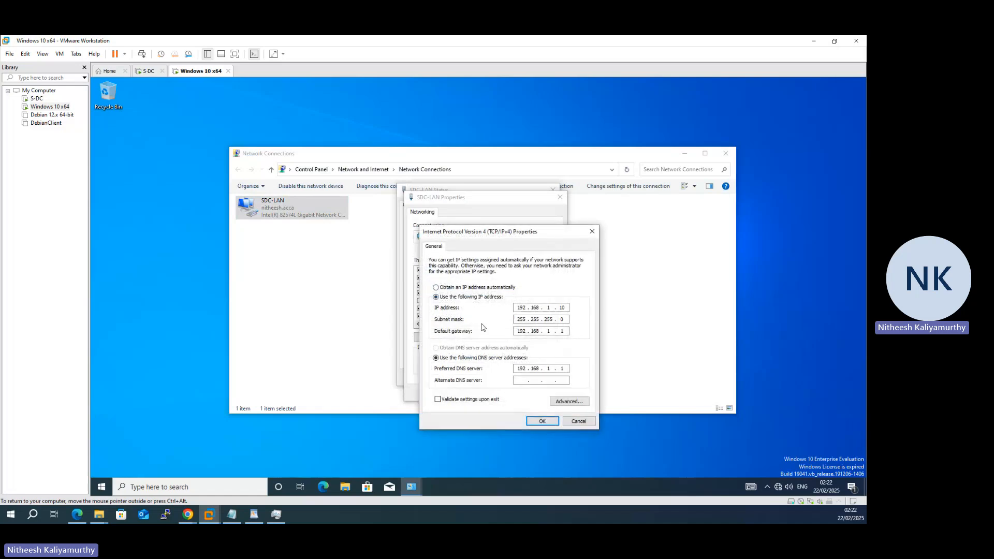
# Step: Close the IPv4, SDC-LAN and Network Connections windows without changes and return to S-DC
pyautogui.click(574, 423)
pyautogui.click(547, 393)
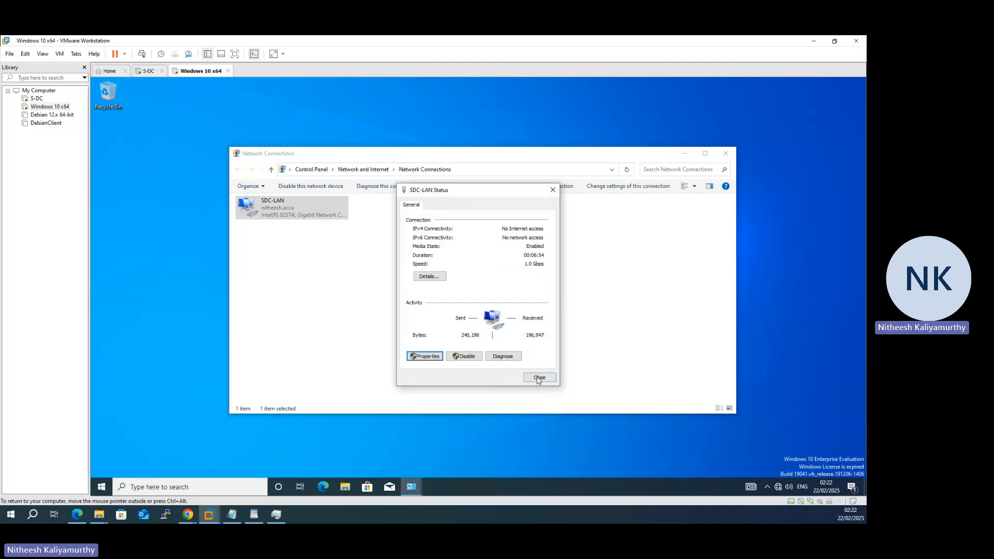
pyautogui.click(539, 378)
pyautogui.click(397, 315)
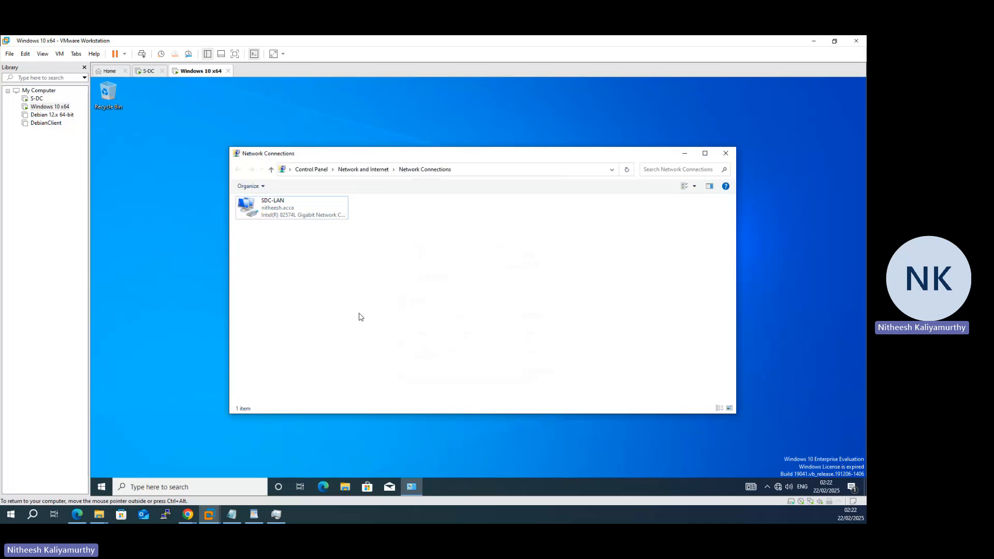
pyautogui.click(726, 155)
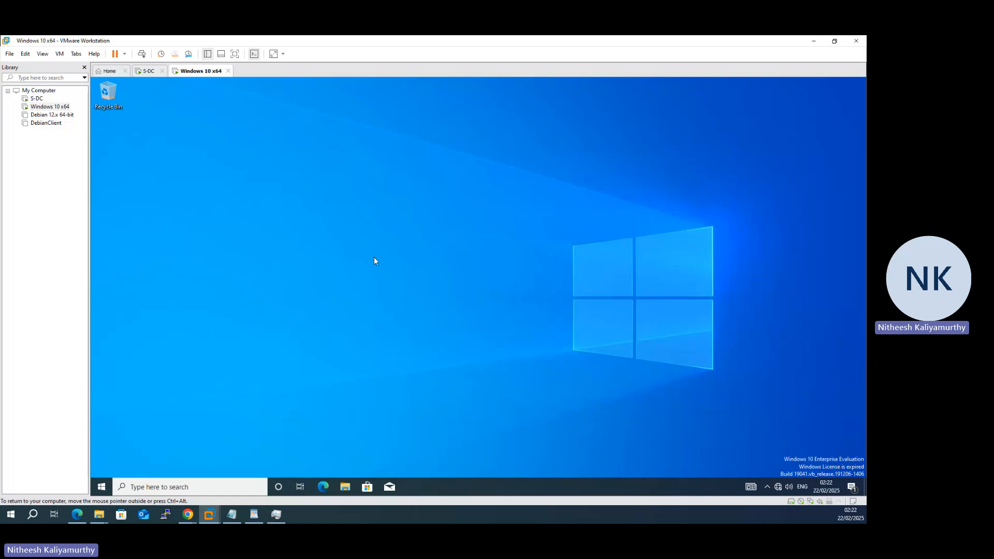
pyautogui.click(148, 71)
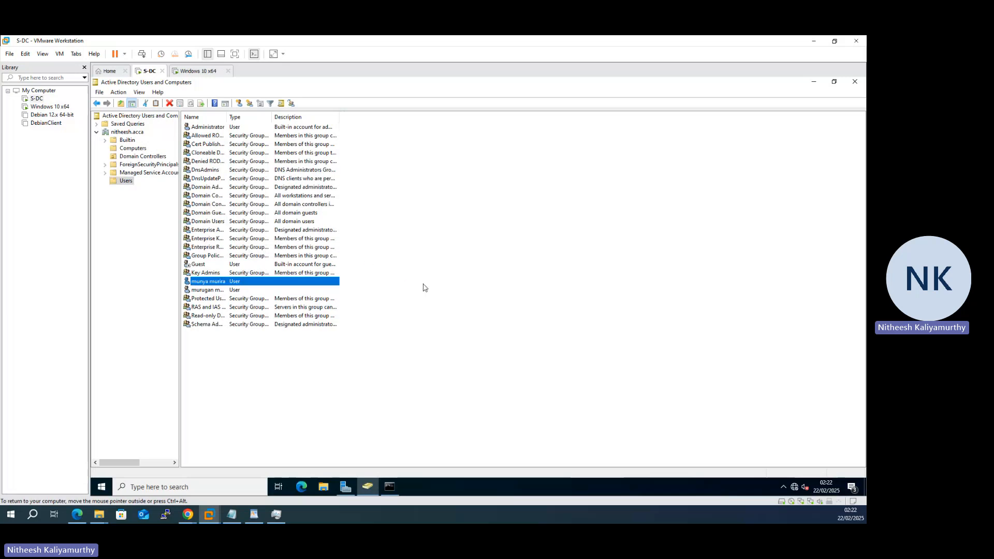
# Step: Erase the arrow ink strokes between S-DC and ClientS1 in the network diagram PDF
pyautogui.click(76, 515)
pyautogui.click(480, 252)
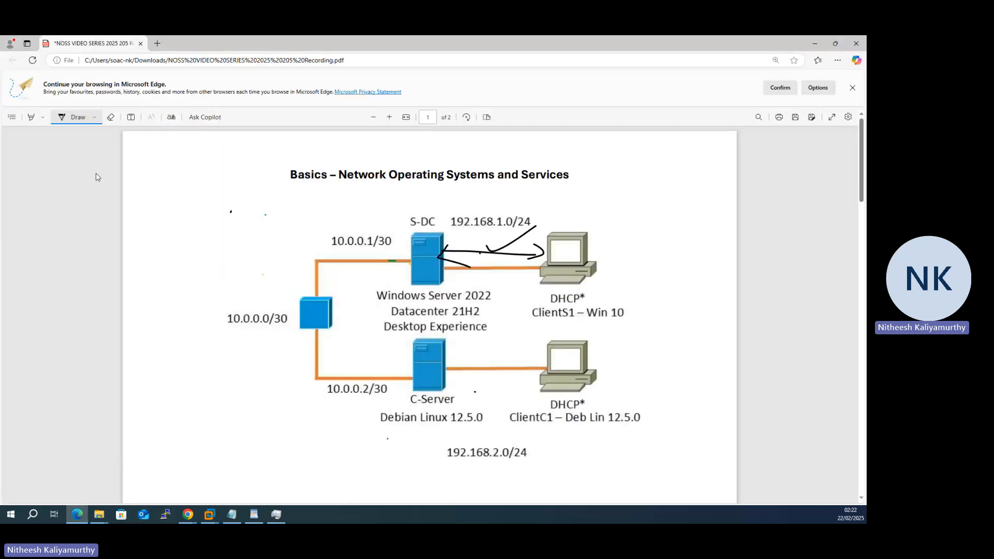
pyautogui.click(114, 119)
pyautogui.moveTo(521, 239)
pyautogui.mouseDown()
pyautogui.moveTo(492, 248)
pyautogui.moveTo(443, 240)
pyautogui.mouseUp()
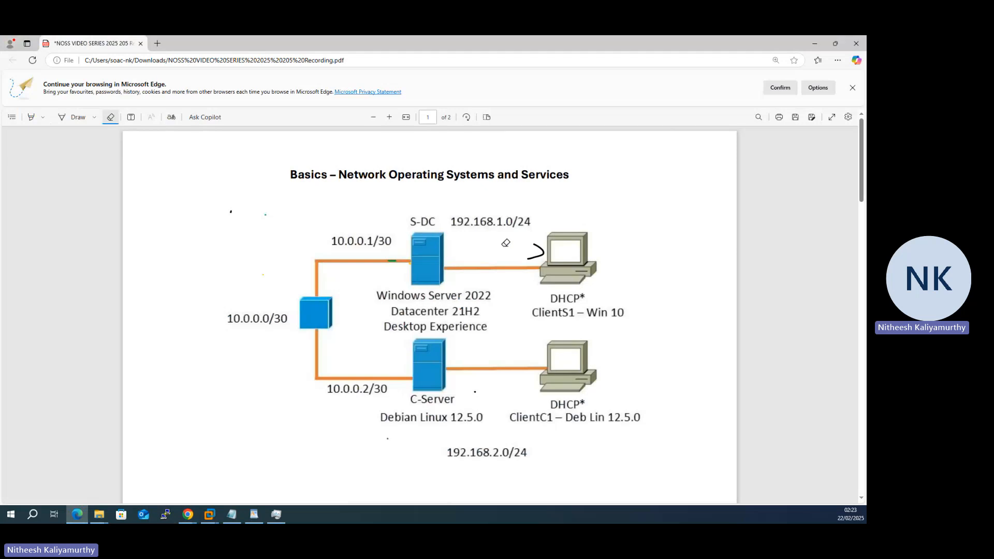
pyautogui.moveTo(541, 249); pyautogui.dragTo(529, 256)
# Step: Draw a black freehand cloud with a face left of the 10.0.0.0/30 switch
pyautogui.click(78, 118)
pyautogui.click(95, 118)
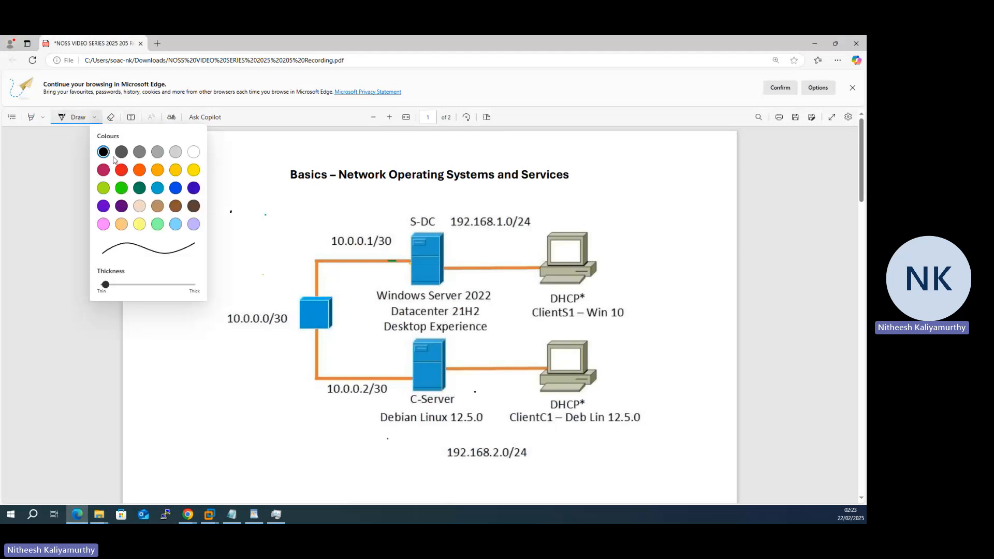
pyautogui.click(163, 322)
pyautogui.moveTo(160, 325)
pyautogui.mouseDown()
pyautogui.moveTo(156, 362)
pyautogui.moveTo(208, 328)
pyautogui.moveTo(221, 272)
pyautogui.moveTo(201, 220)
pyautogui.moveTo(146, 241)
pyautogui.moveTo(143, 293)
pyautogui.moveTo(161, 336)
pyautogui.mouseUp()
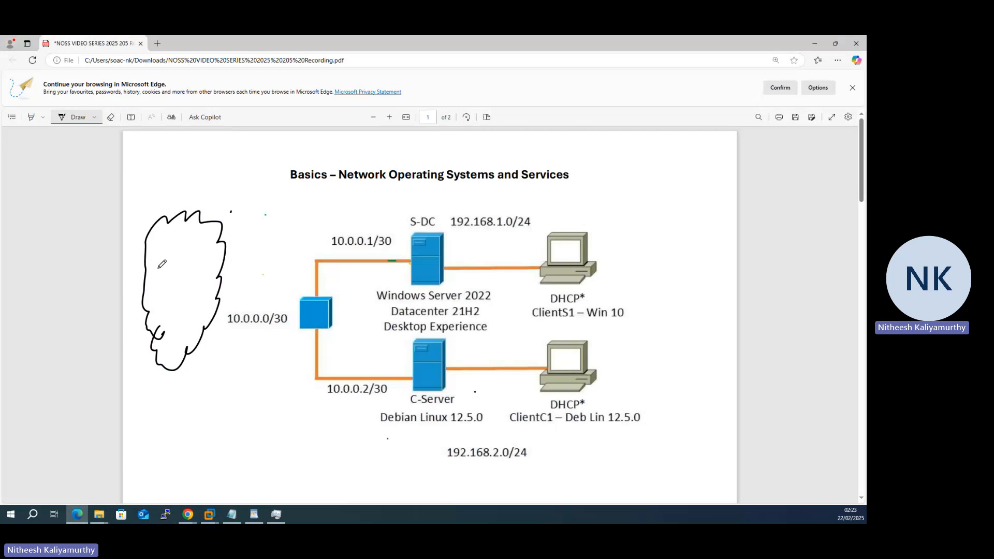
pyautogui.moveTo(168, 321)
pyautogui.mouseDown()
pyautogui.moveTo(199, 317)
pyautogui.moveTo(191, 326)
pyautogui.moveTo(207, 315)
pyautogui.mouseUp()
pyautogui.click(172, 308)
pyautogui.click(189, 289)
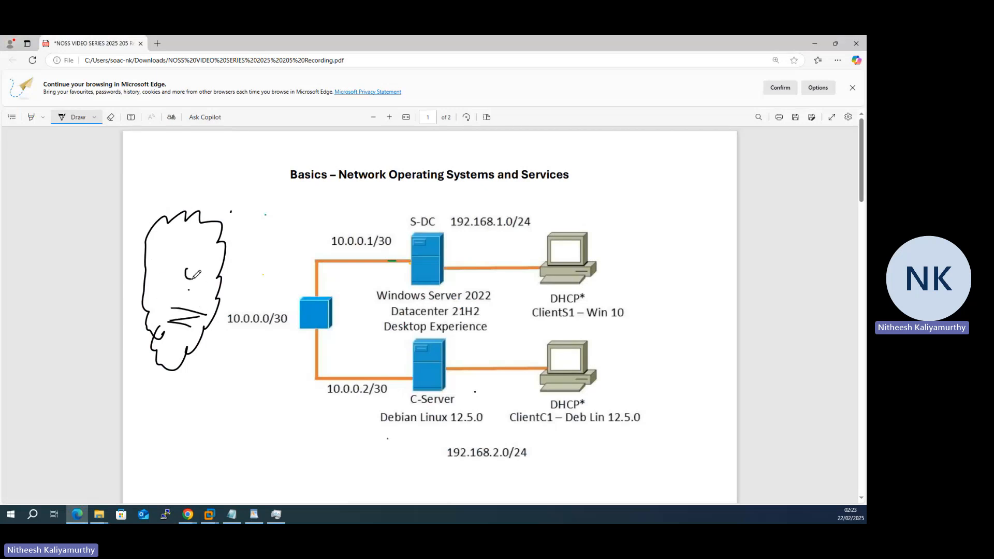